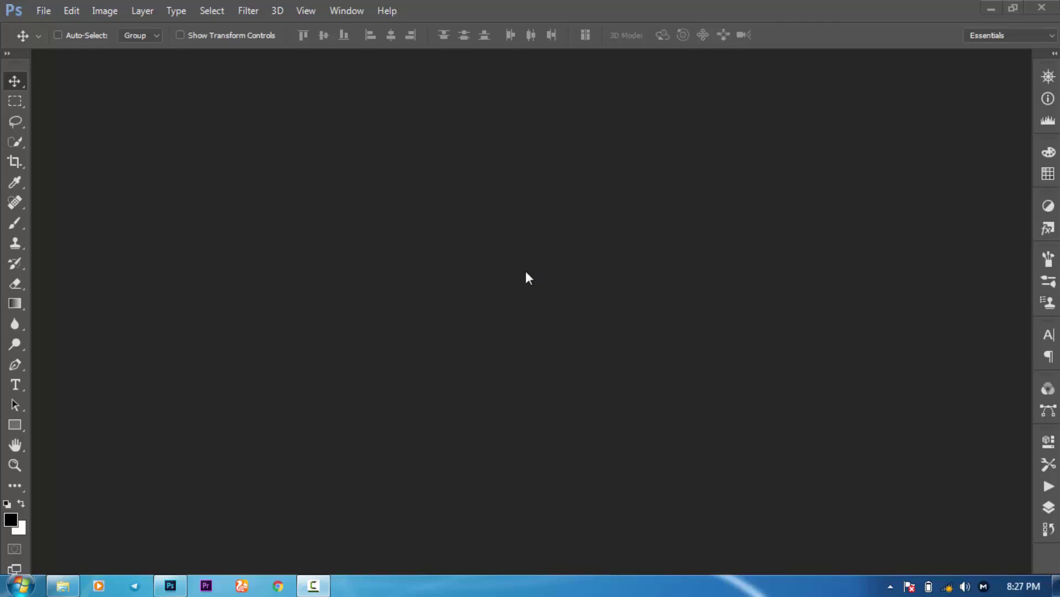
Step: Start a new document named POSTER using the International Paper preset at A4 size
click(44, 9)
click(55, 29)
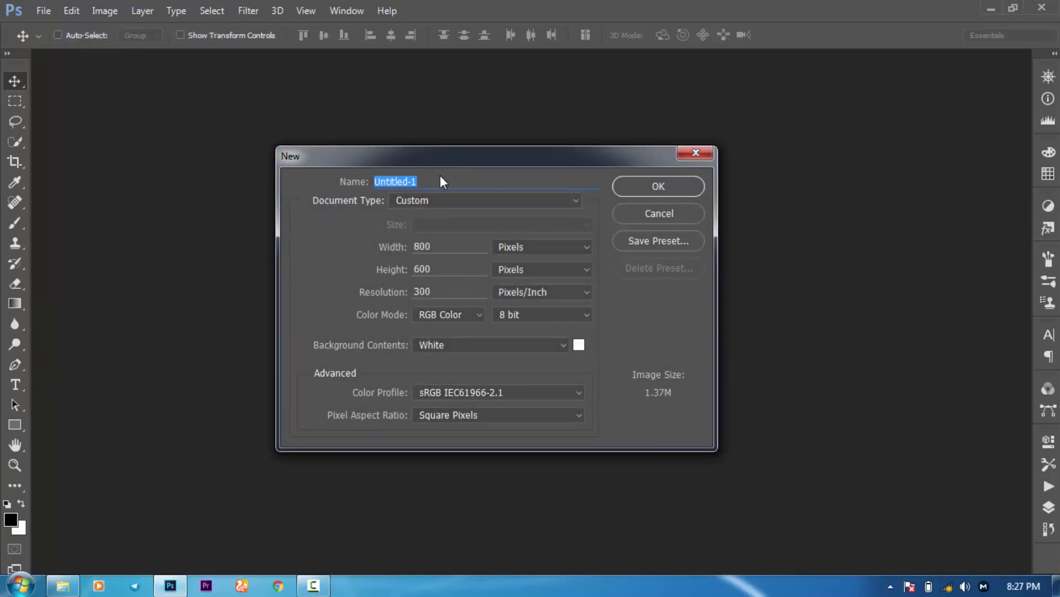
text(POSTER)
click(434, 198)
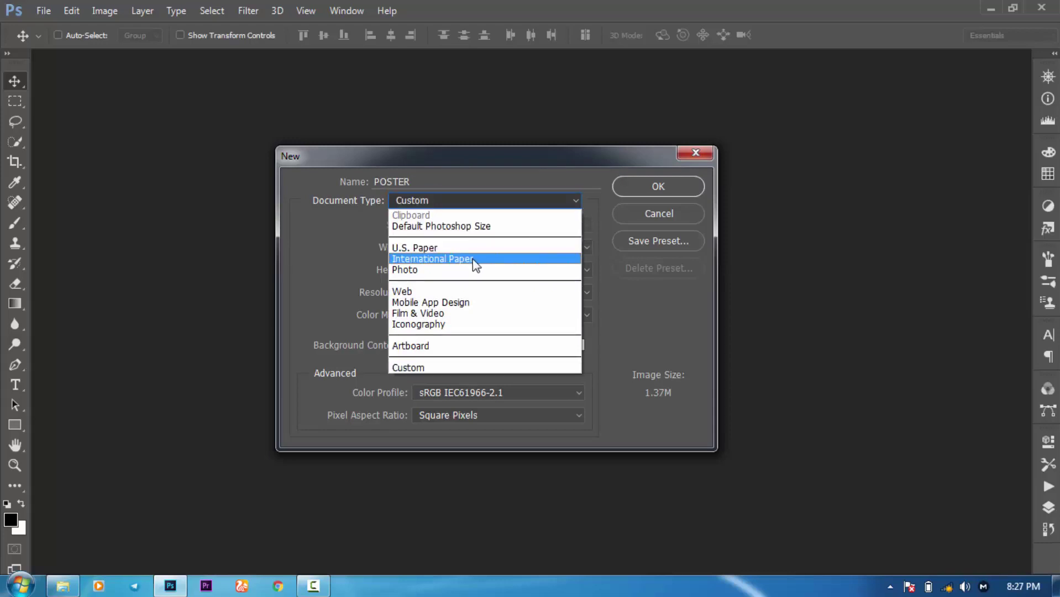
click(473, 259)
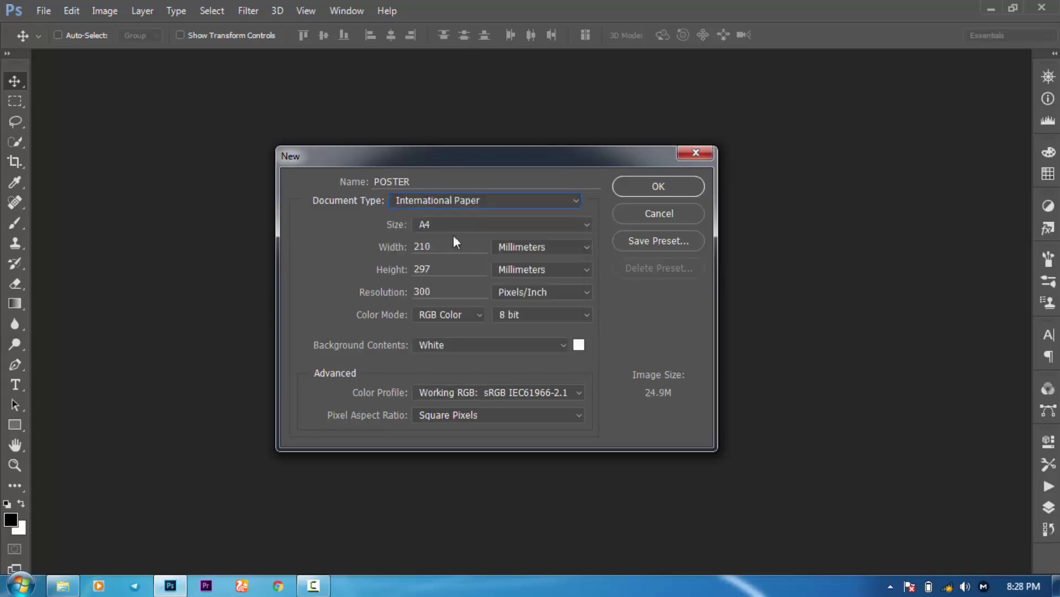
Step: Set the resolution to 150 pixels/inch, create the document and dock its floating window into the workspace
drag(448, 292, 380, 297)
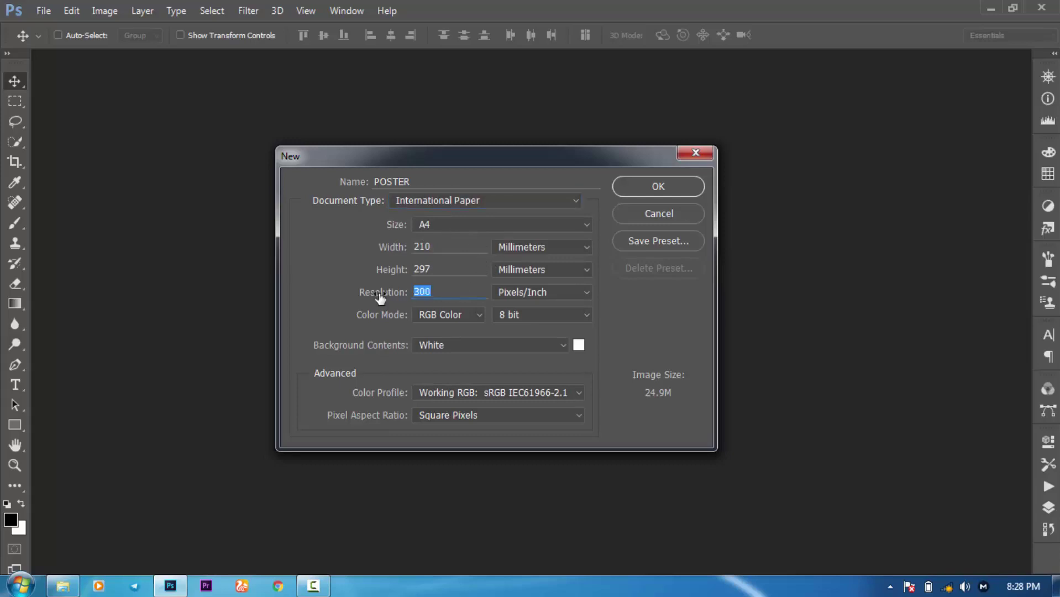
text(150)
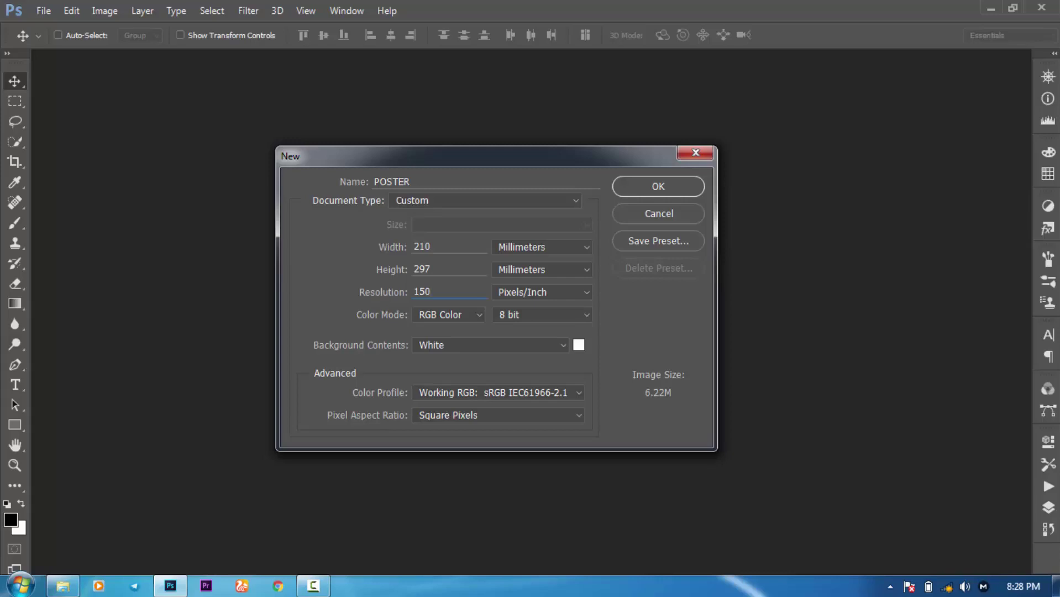
double_click(434, 290)
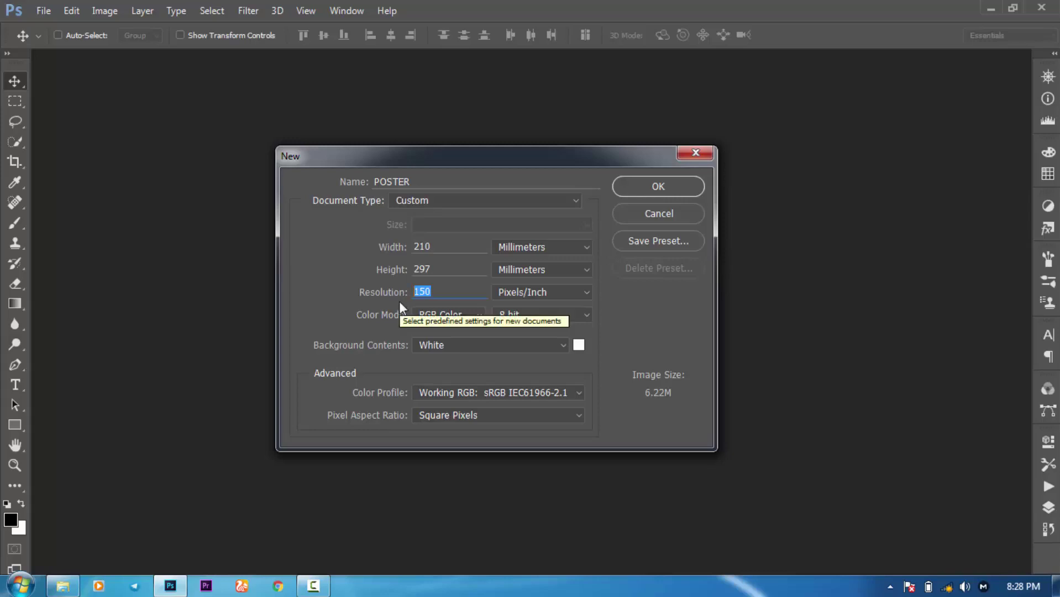
click(439, 292)
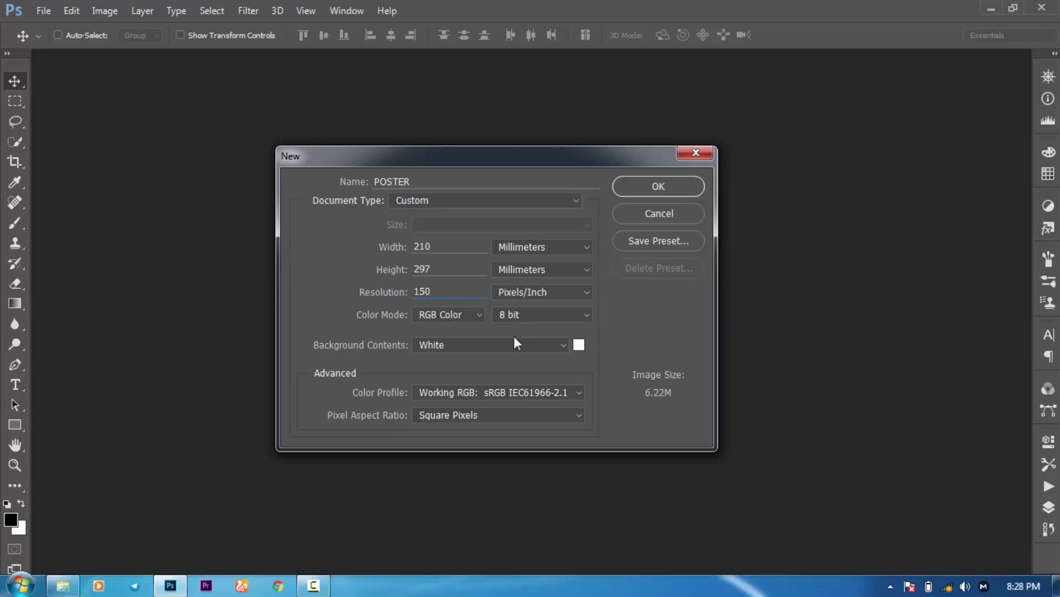
click(644, 186)
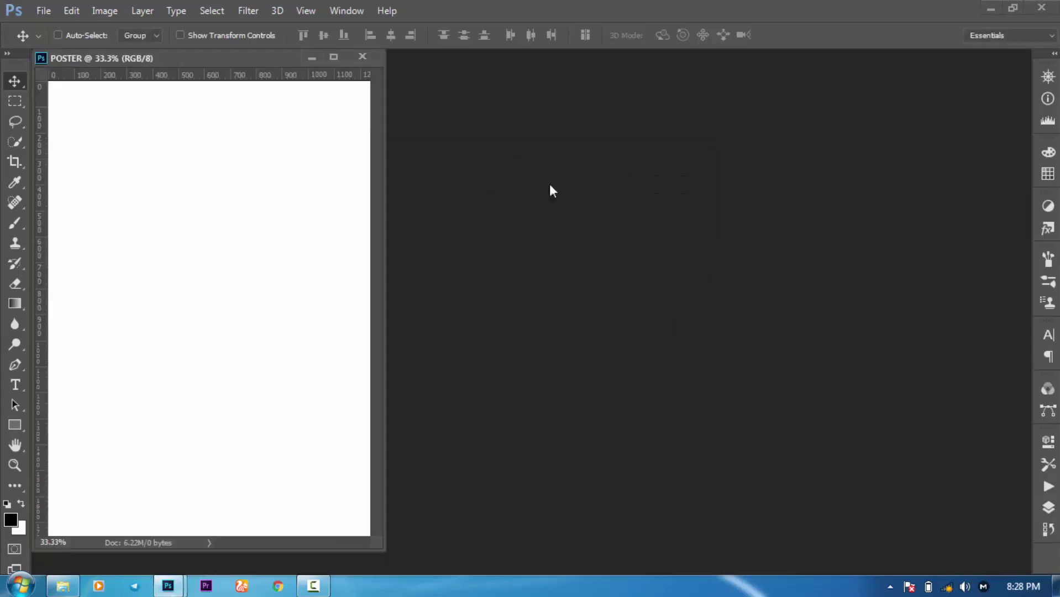
drag(267, 56, 349, 59)
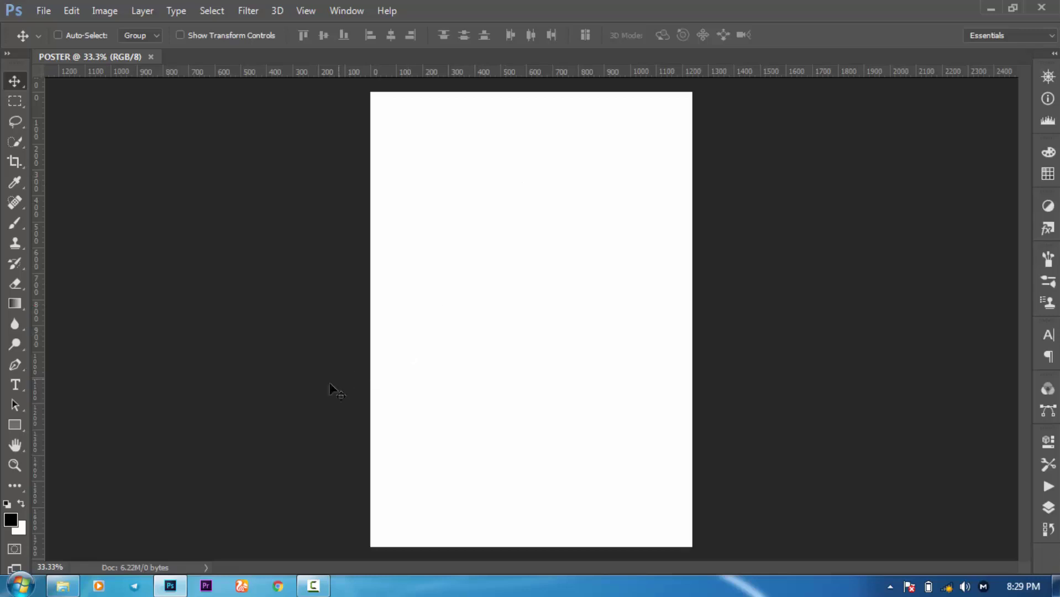
Step: Place the BACKGROUND image from the POSTER THE FASTI & SERIUS 4 folder onto the poster at 100% scale
click(72, 589)
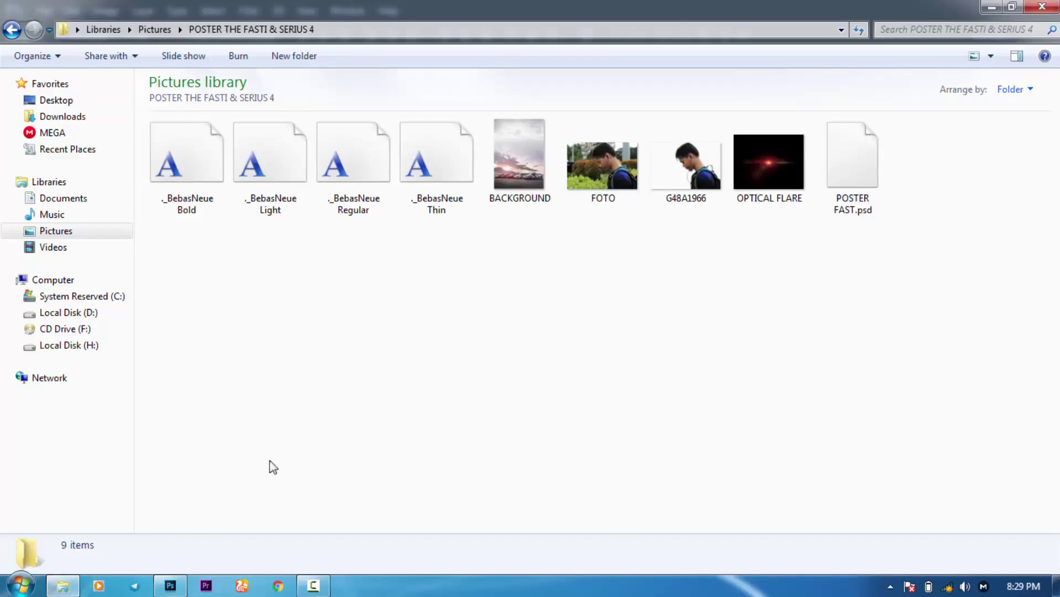
click(526, 163)
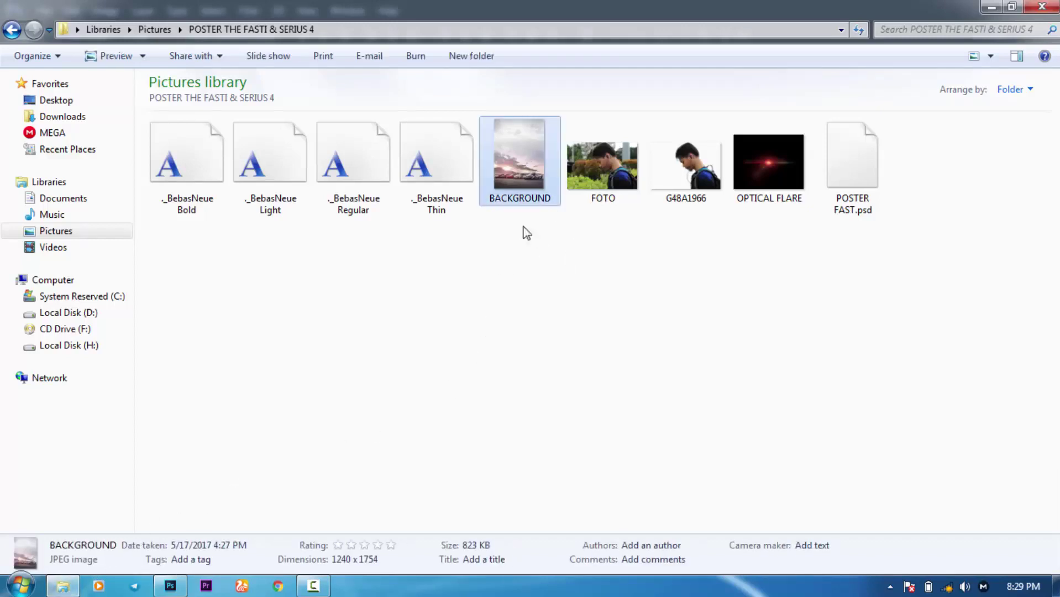
drag(497, 202, 492, 318)
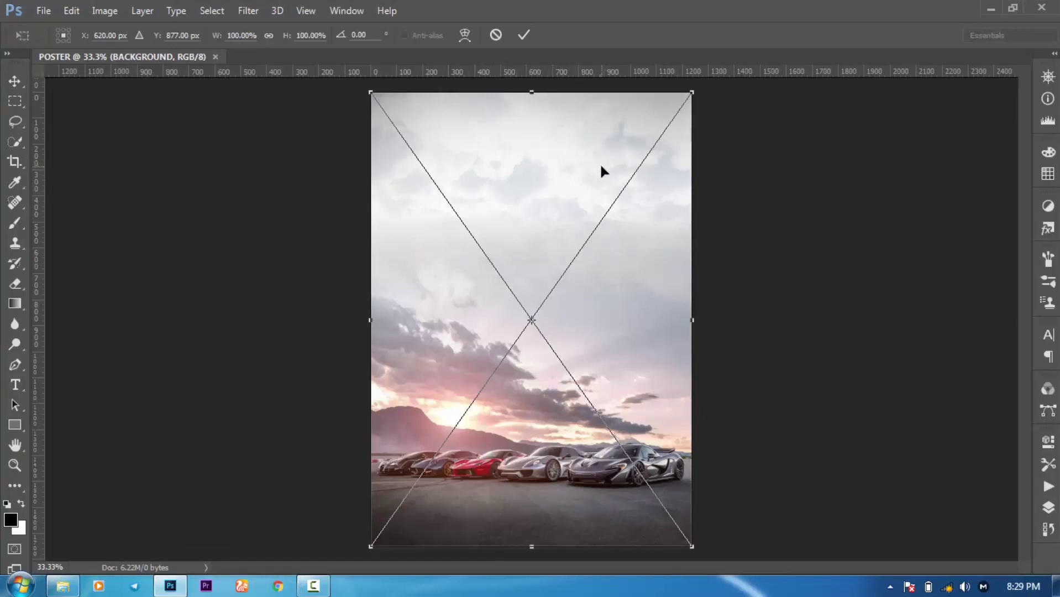
click(524, 35)
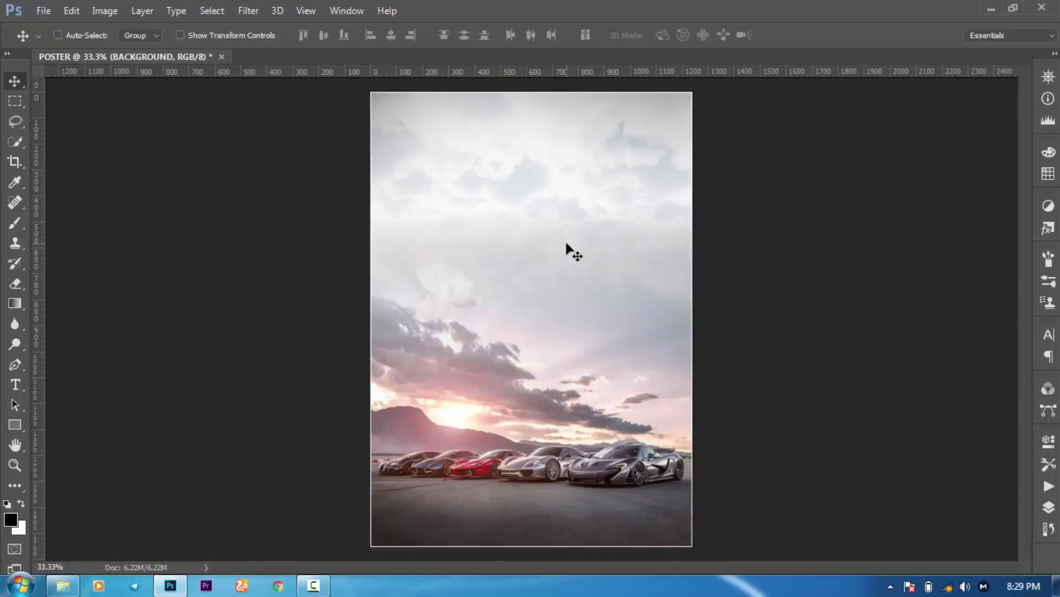
Step: Compare the cut-out picture G48A1966 with the original picture FOTO from the project folder in the photo viewer
mouse_move(74, 590)
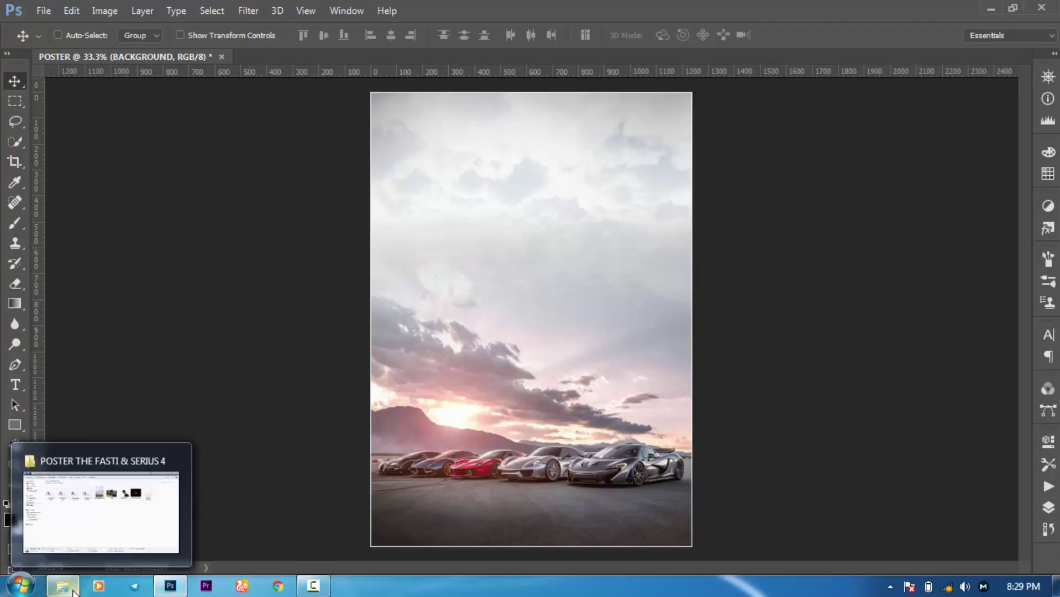
click(73, 591)
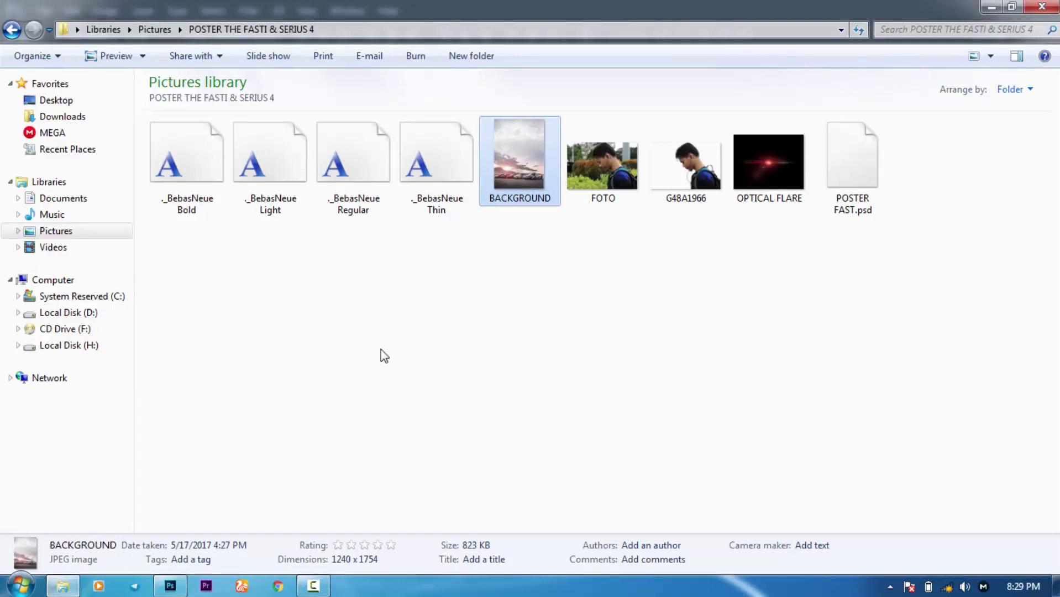
click(591, 158)
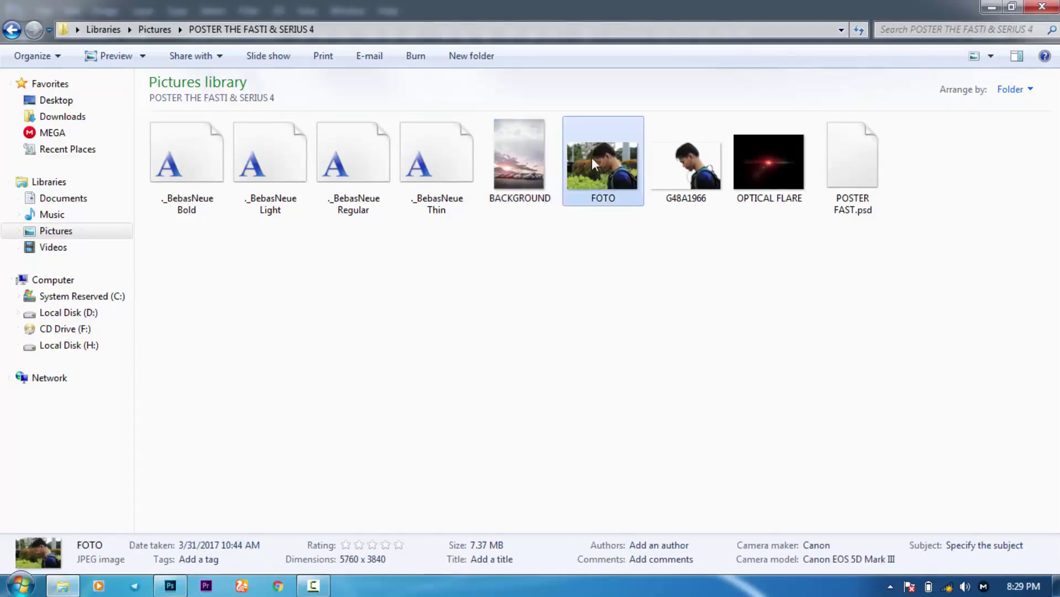
click(662, 170)
click(617, 167)
double_click(678, 167)
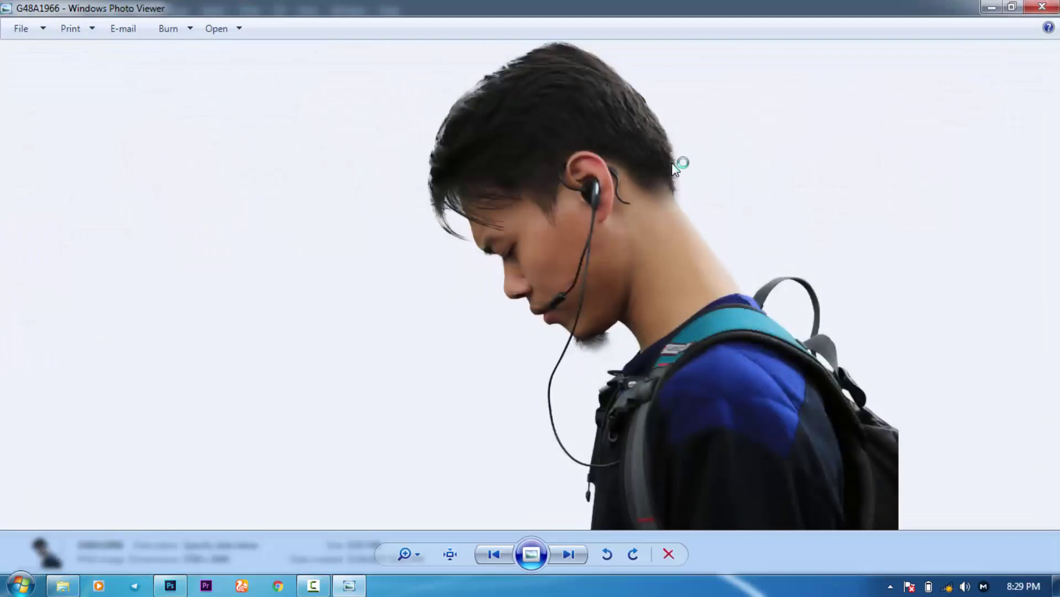
key(Left)
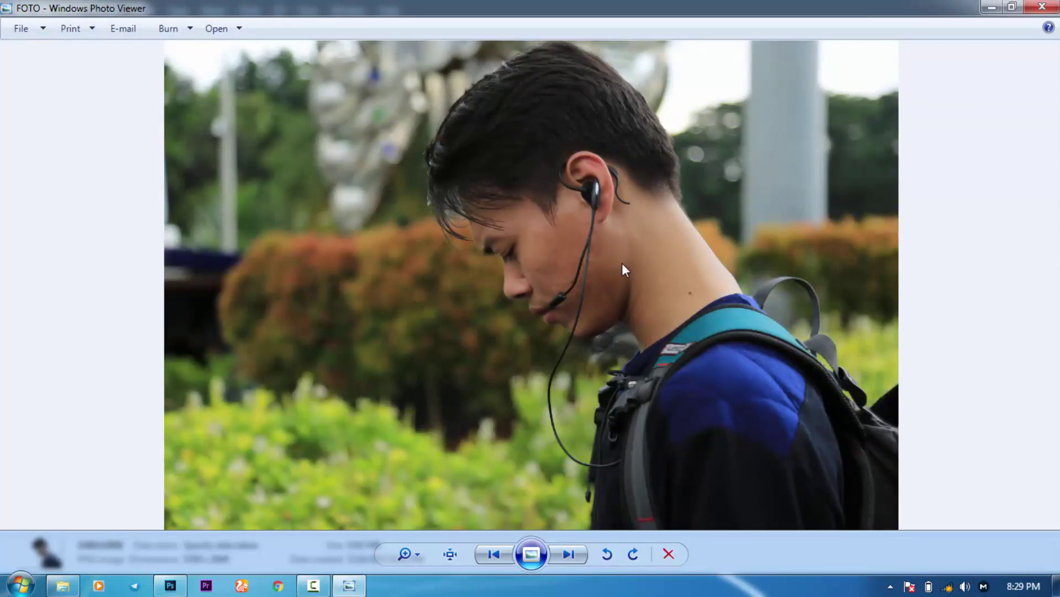
click(1049, 6)
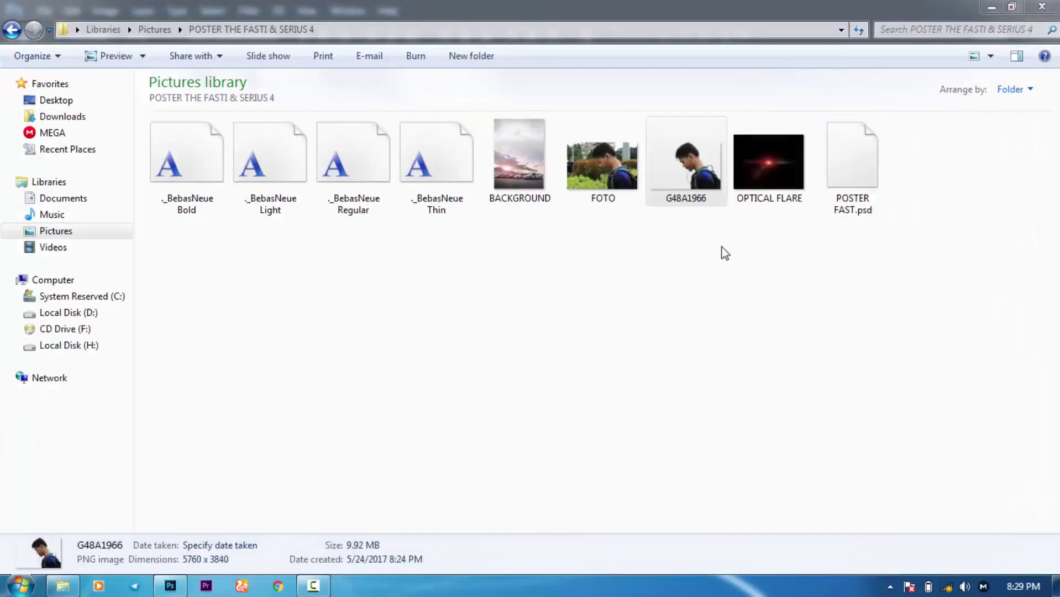
Step: Place the cut-out G48A1966 on the poster, scaled to about 11.7% and positioned above the cars
drag(685, 180, 521, 305)
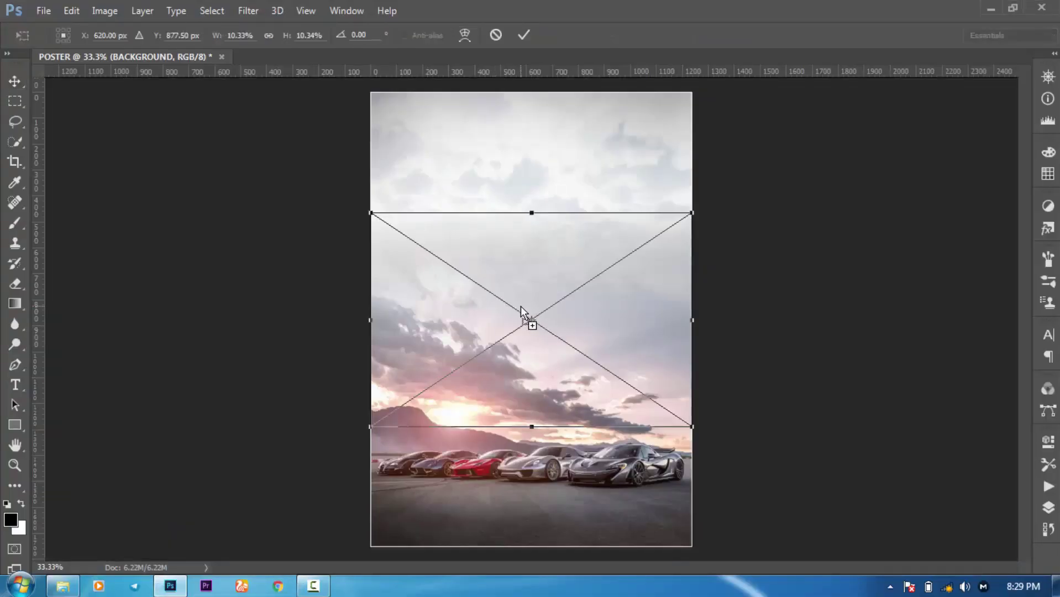
drag(372, 214, 299, 166)
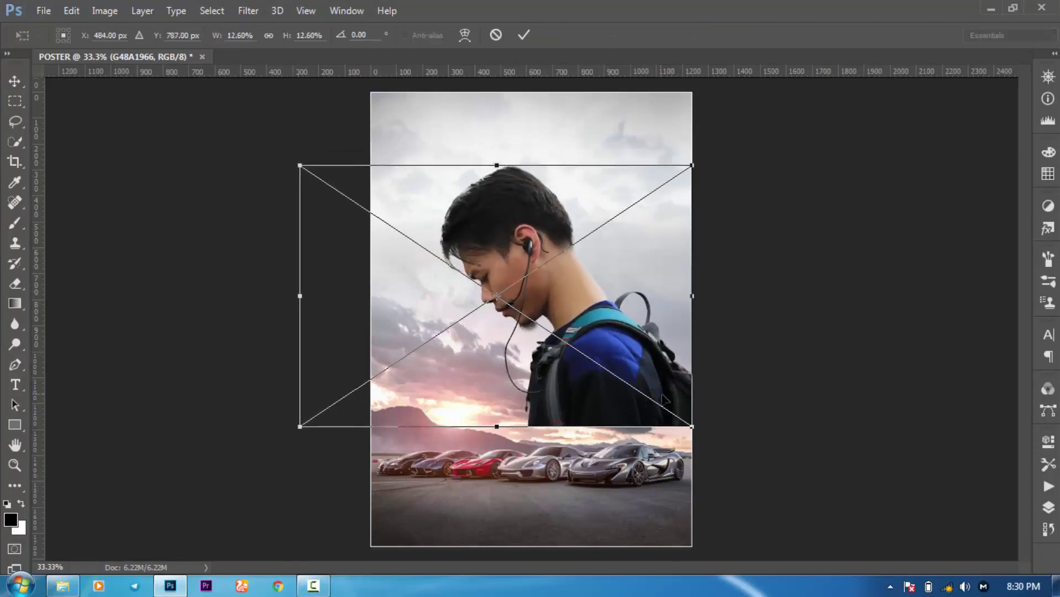
drag(691, 426, 662, 382)
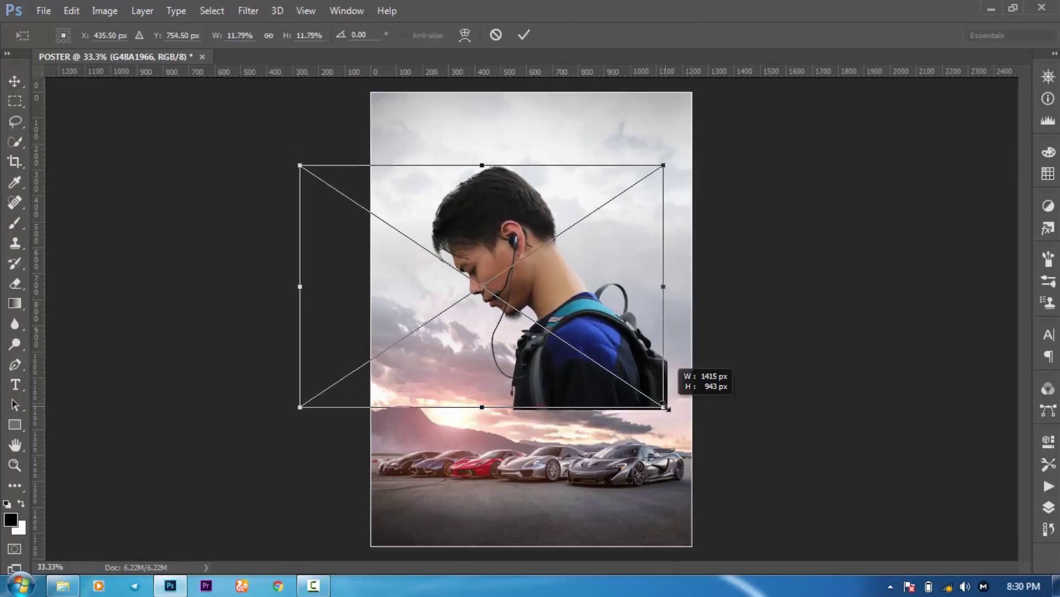
drag(610, 269, 610, 244)
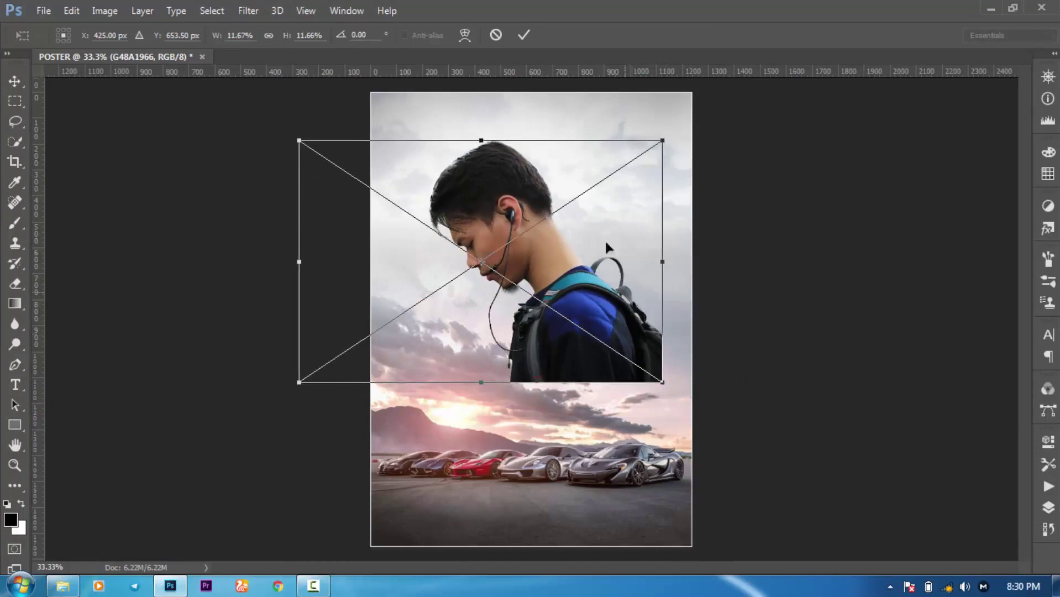
click(527, 34)
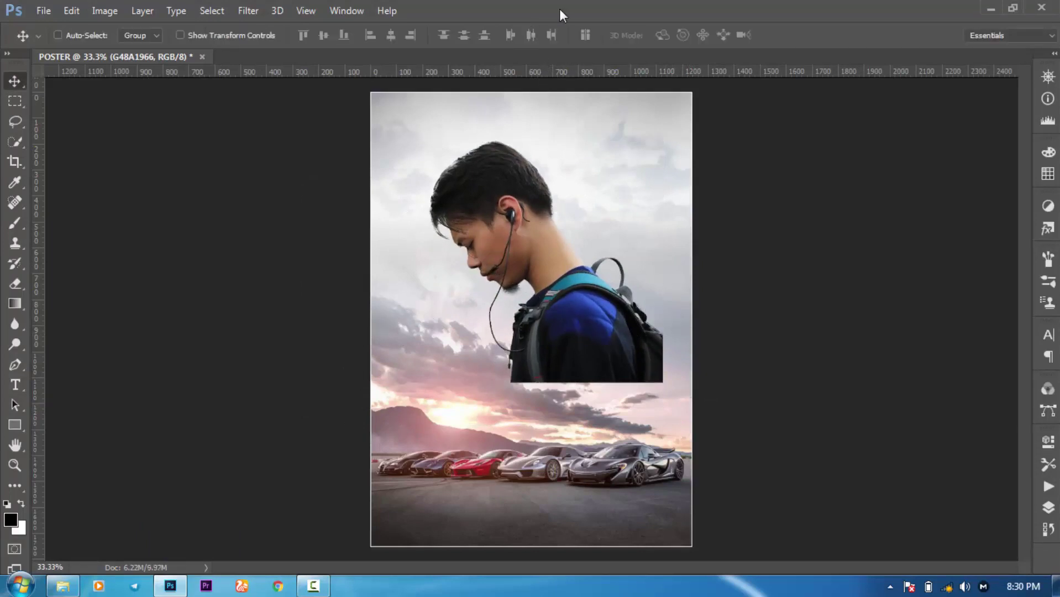
Step: Examine the cut-out edges of the man up close around the hair, neck, chin and backpack
scroll(551, 222, up, 3)
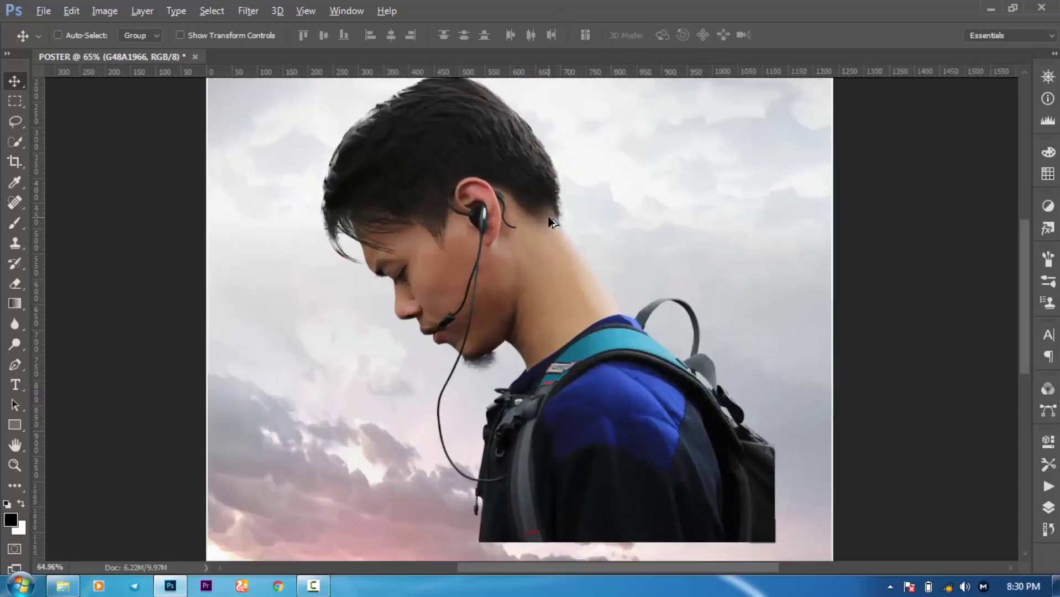
scroll(550, 222, up, 1)
drag(668, 333, 631, 272)
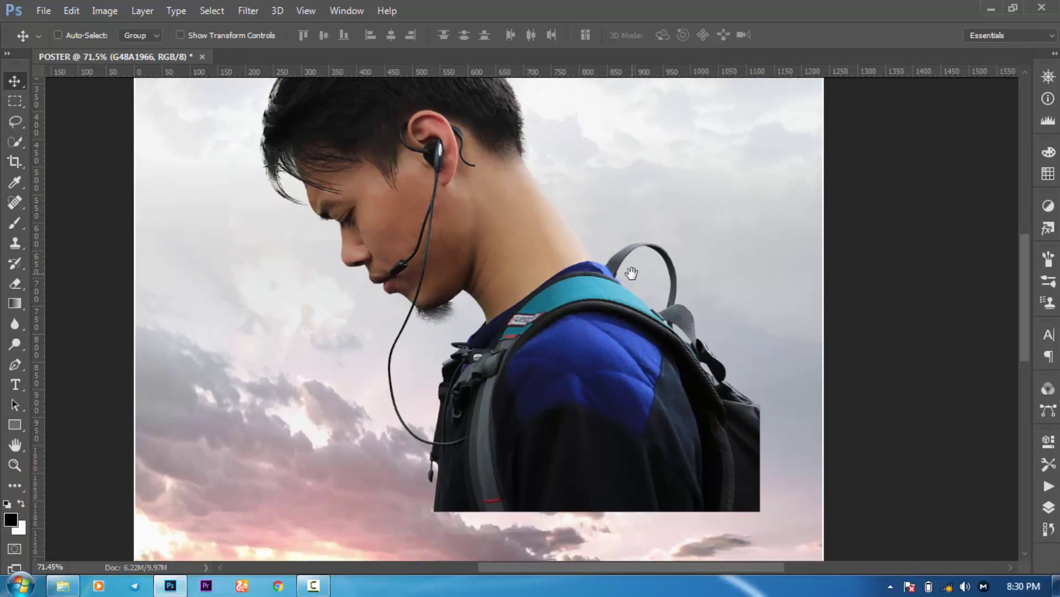
drag(577, 206, 582, 255)
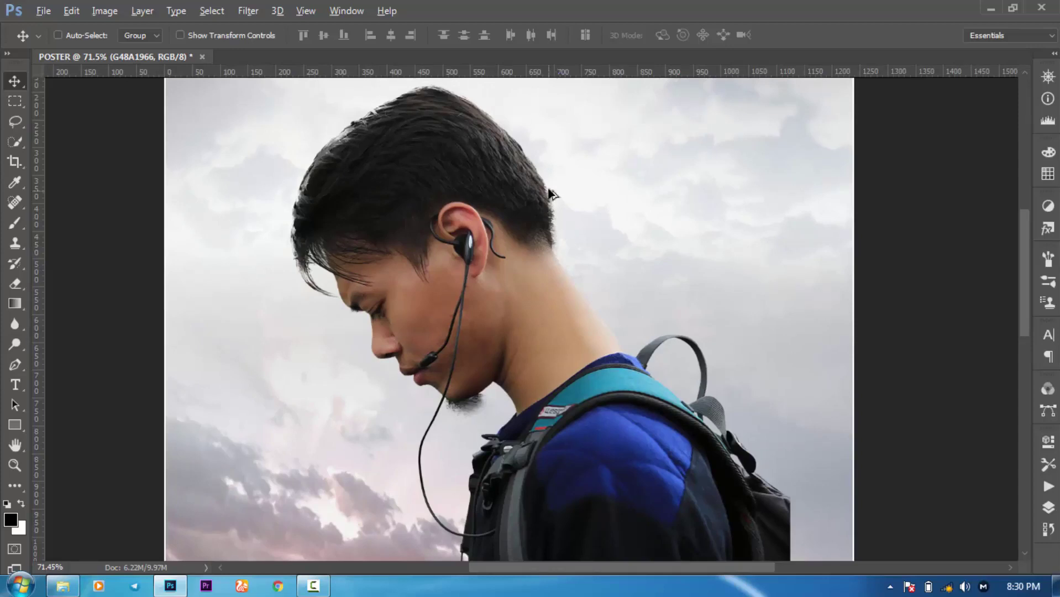
scroll(559, 249, up, 5)
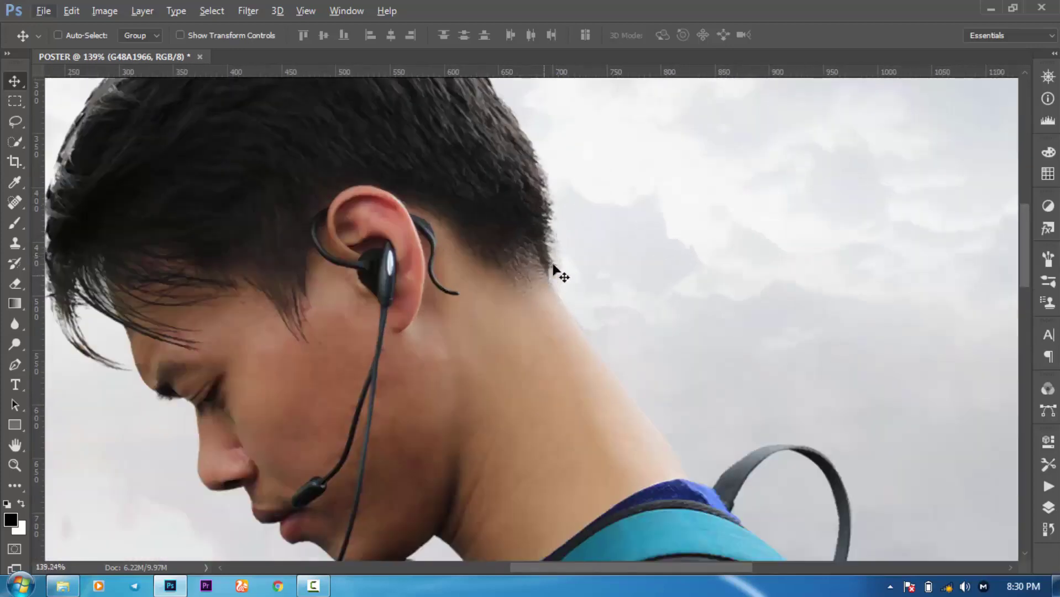
drag(580, 245, 643, 300)
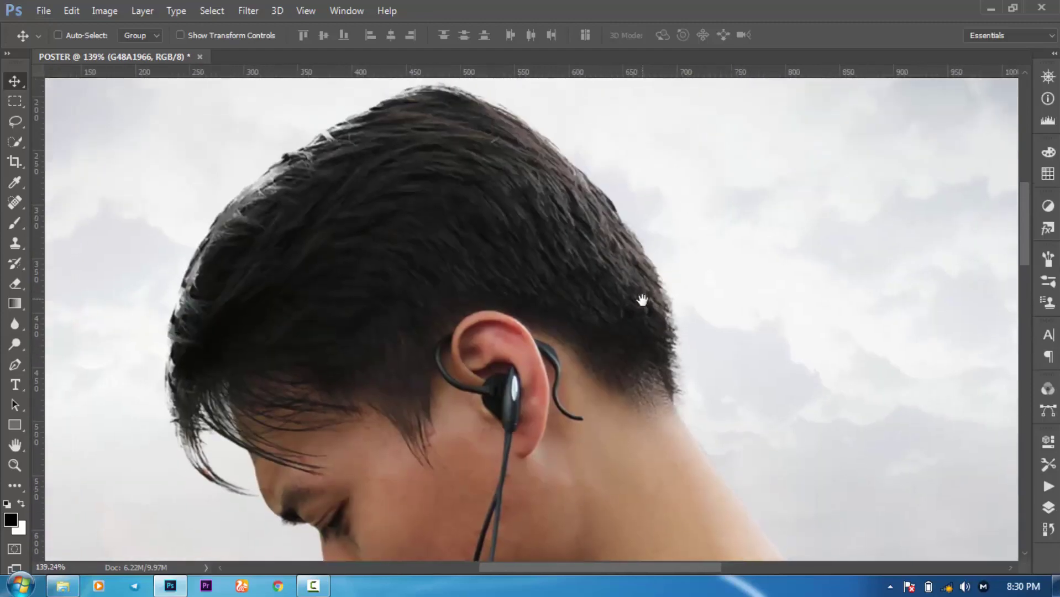
drag(439, 333, 484, 220)
drag(542, 397, 468, 298)
drag(578, 370, 513, 304)
scroll(613, 306, down, 8)
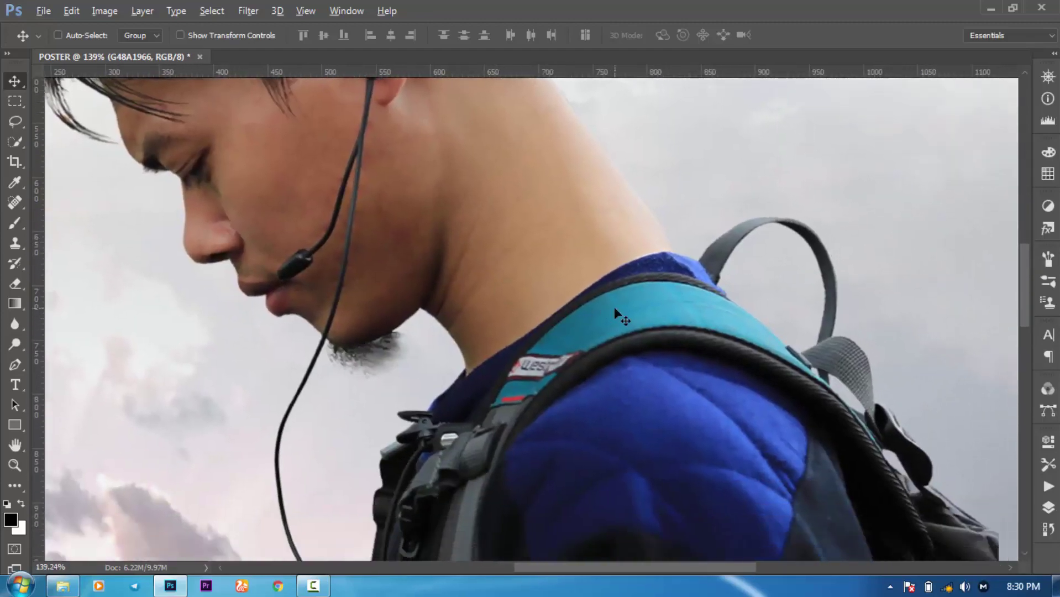
scroll(616, 313, down, 4)
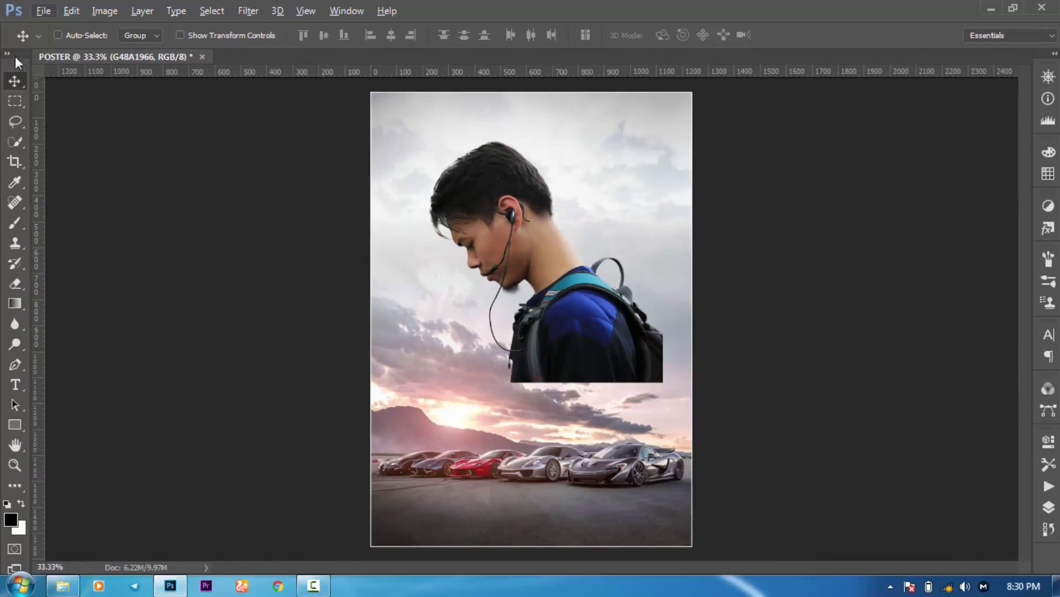
Step: Expand the toolbox to two columns and select the Magic Wand and Magnetic Lasso as the selection tools
click(8, 53)
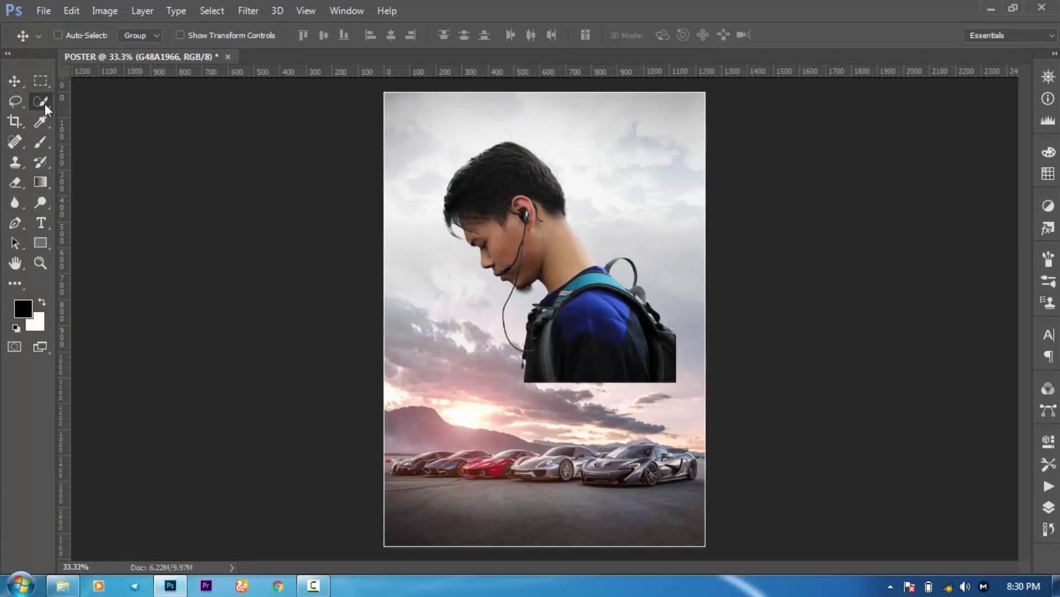
click(42, 102)
click(90, 118)
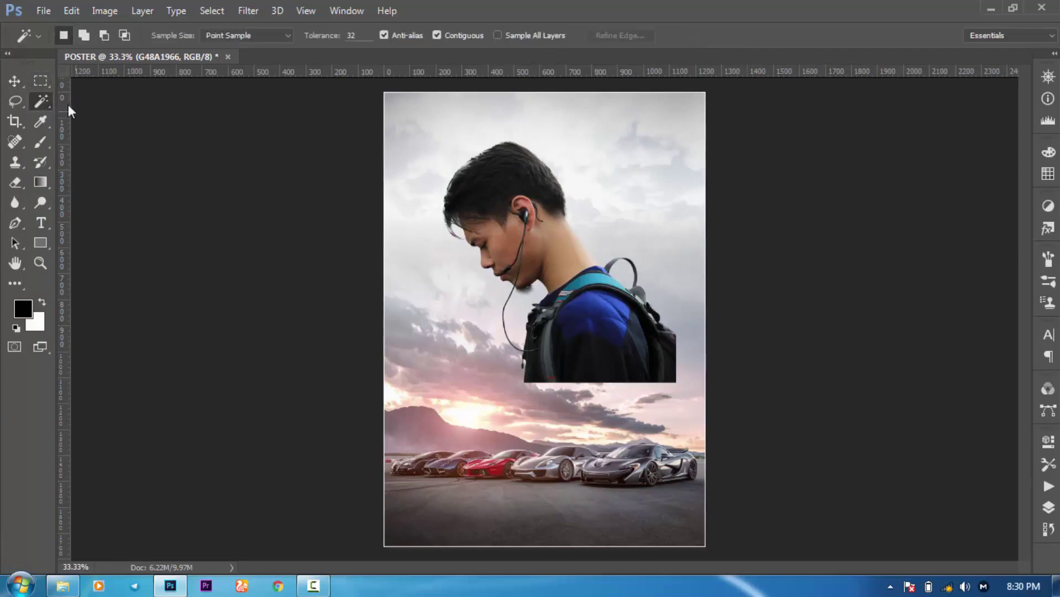
click(16, 101)
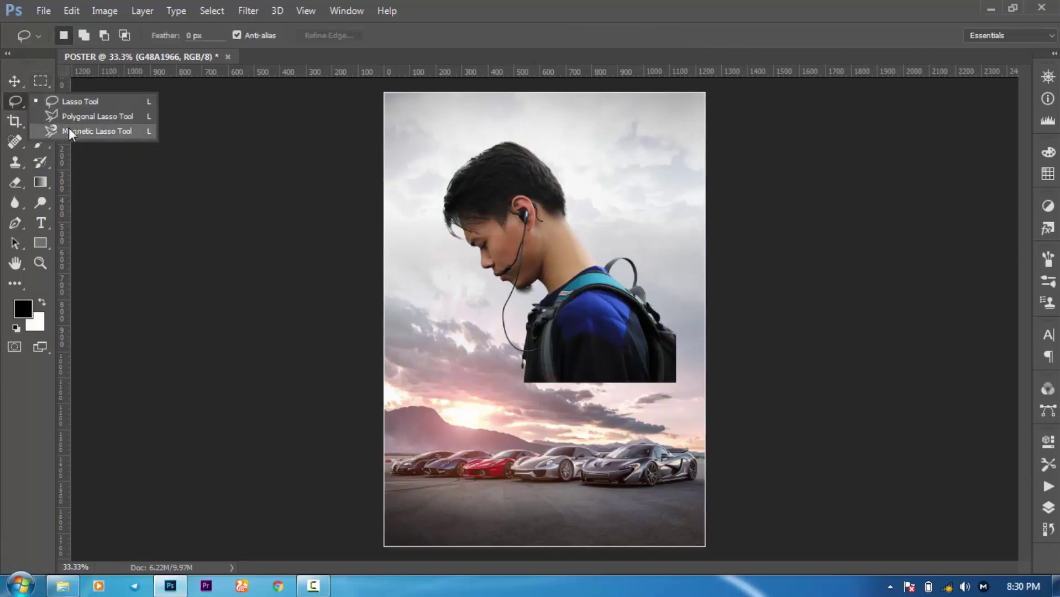
click(95, 131)
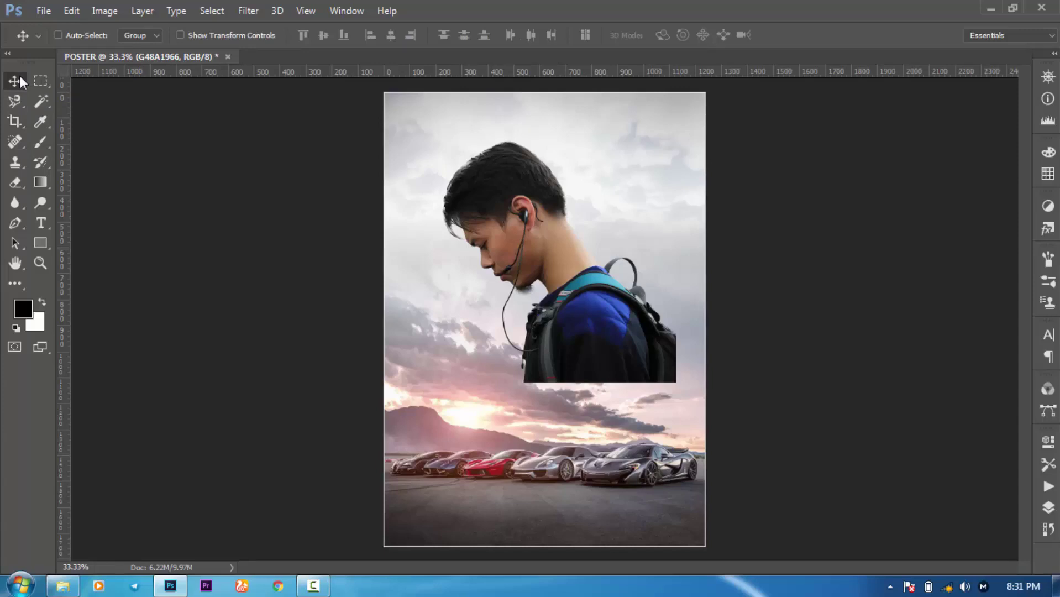
Step: Activate the Pen tool in Path mode for tracing the cut-out
click(19, 220)
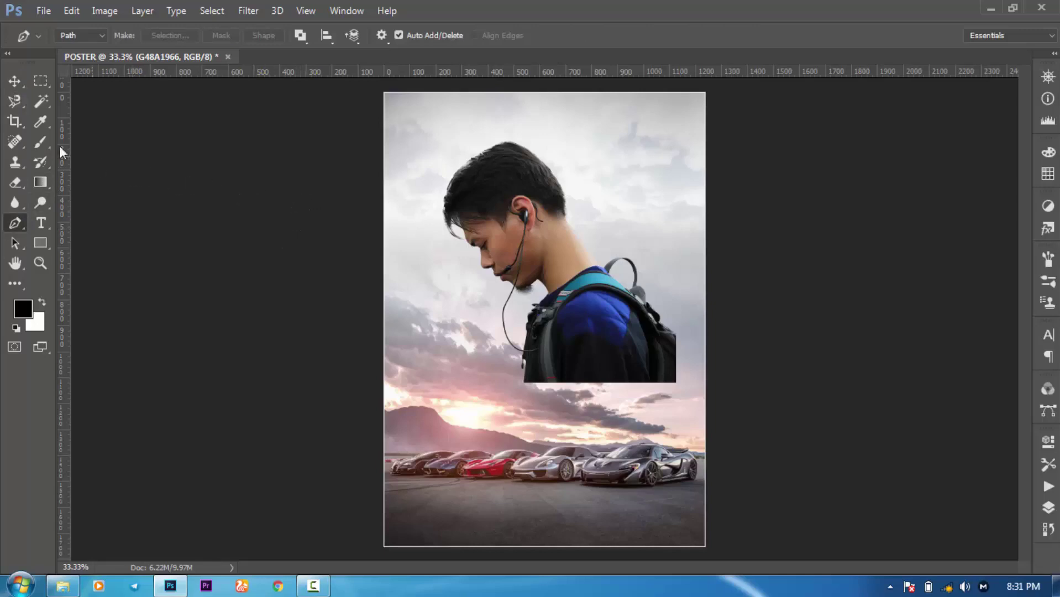
click(15, 87)
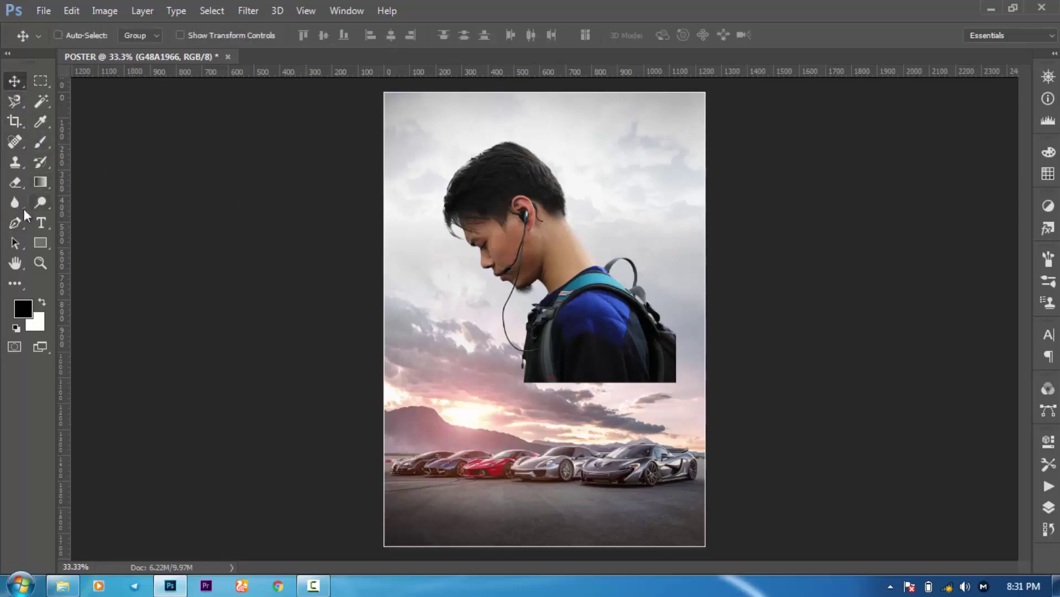
click(18, 227)
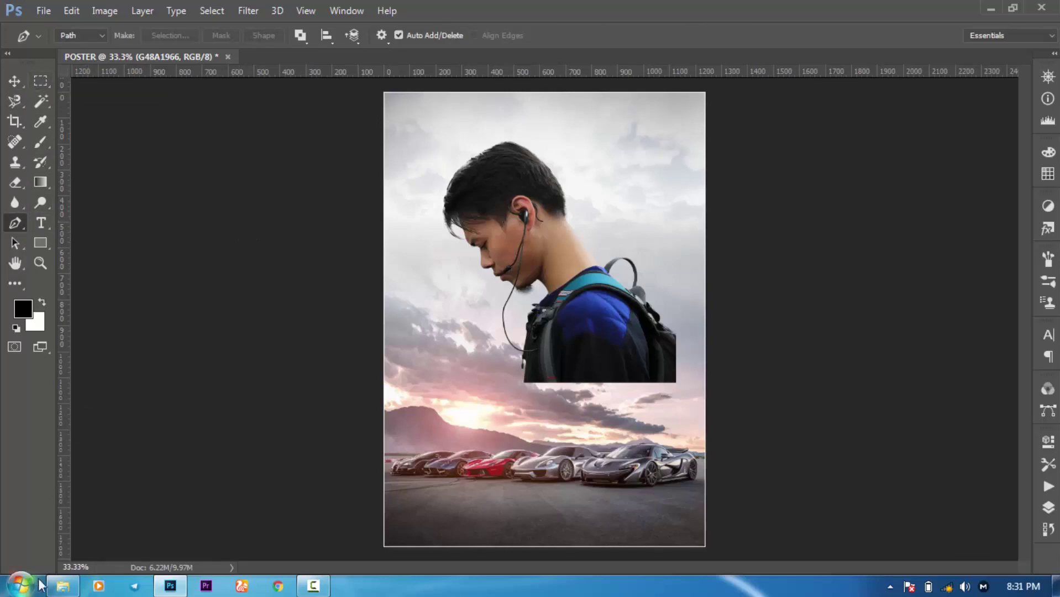
Step: Open the FOTO picture from the project folder as a separate document and dock it beside the POSTER document
click(63, 585)
click(599, 169)
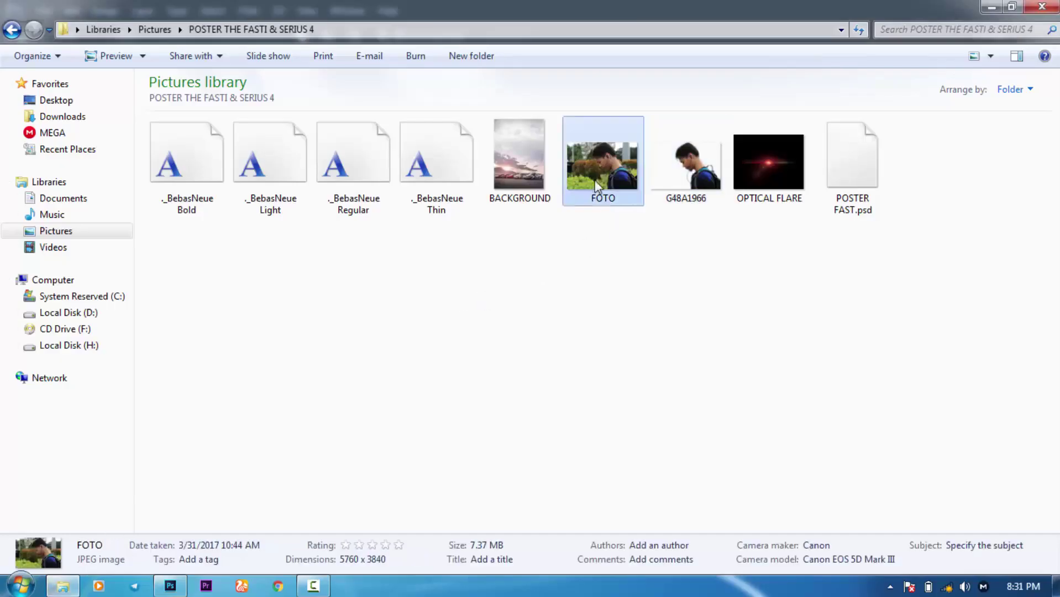
drag(581, 205, 342, 159)
drag(412, 75, 424, 61)
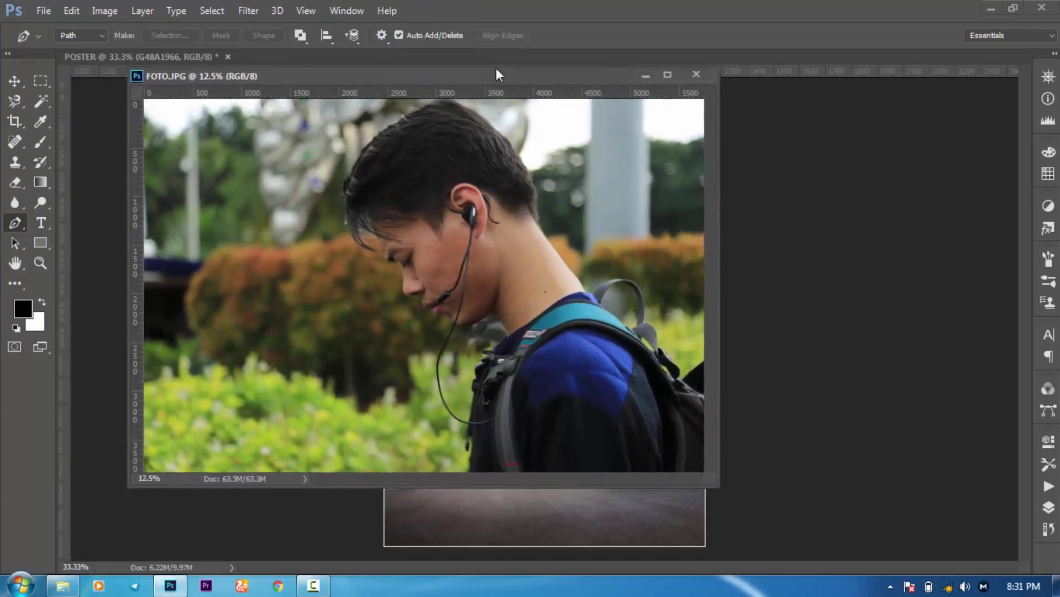
drag(496, 74, 517, 55)
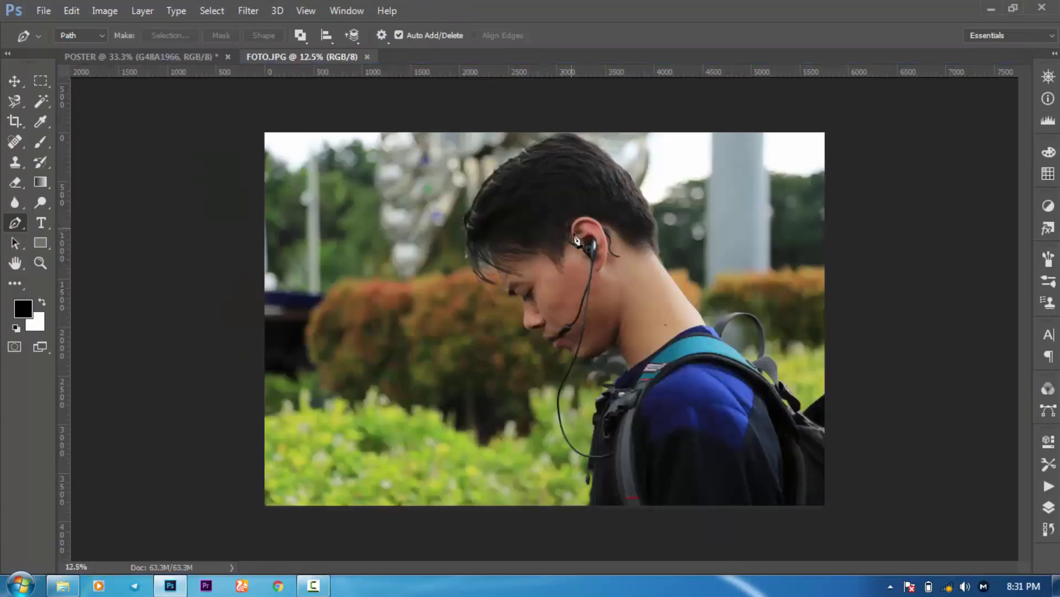
Step: Start a pen path on the upper front of the man's hair and trace its outline down towards the fringe
scroll(553, 270, up, 3)
drag(616, 242, 473, 340)
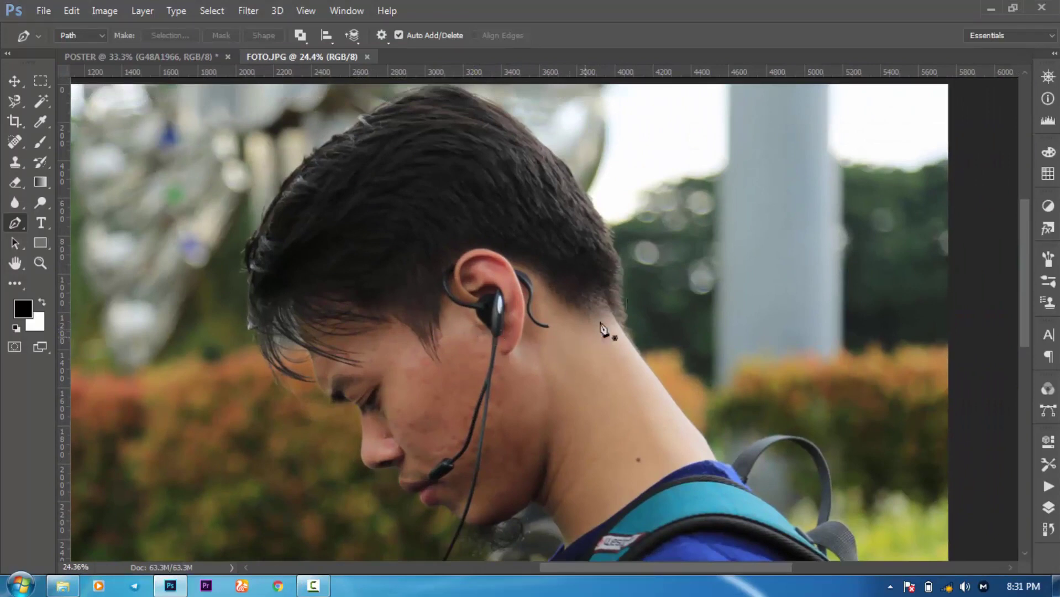
drag(579, 343, 569, 300)
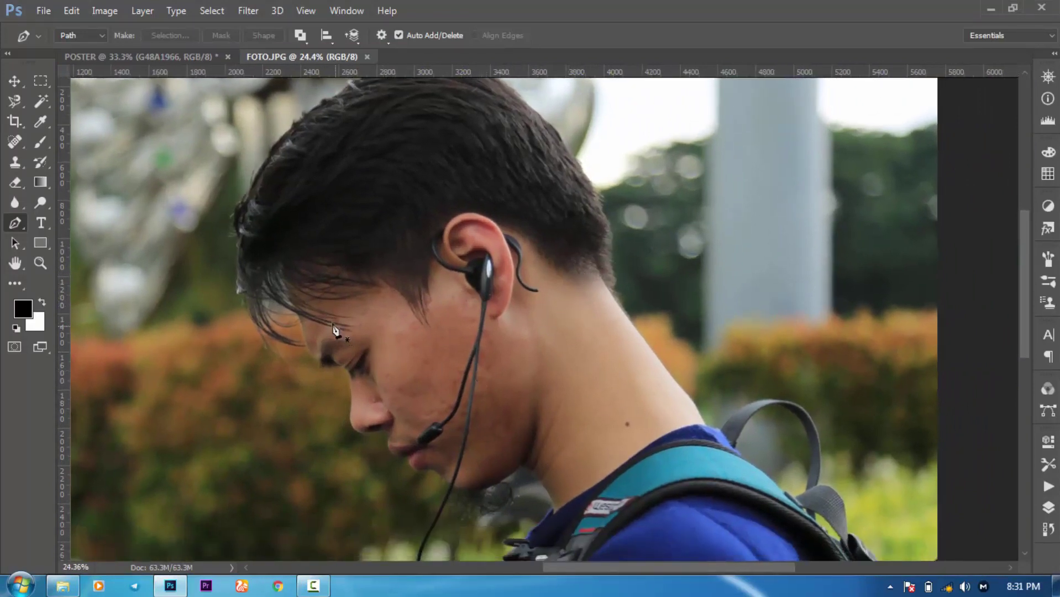
scroll(247, 234, up, 2)
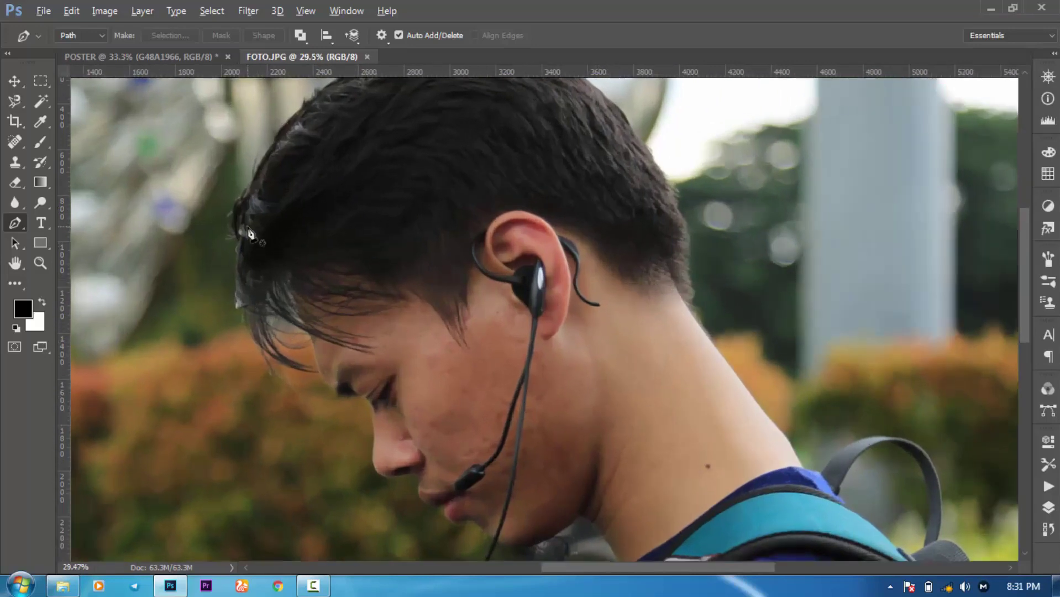
scroll(314, 185, up, 2)
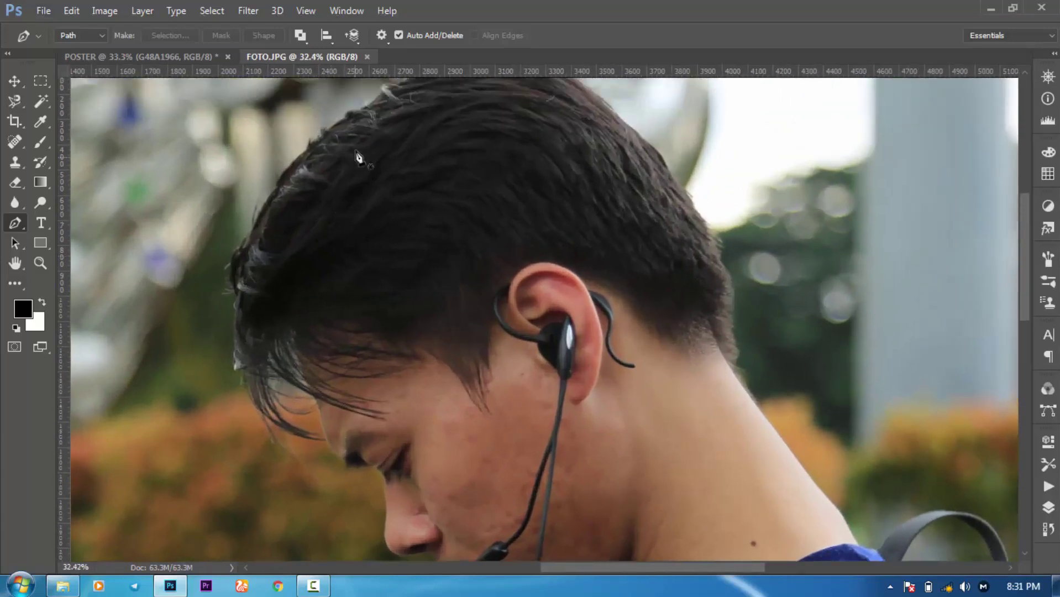
click(347, 120)
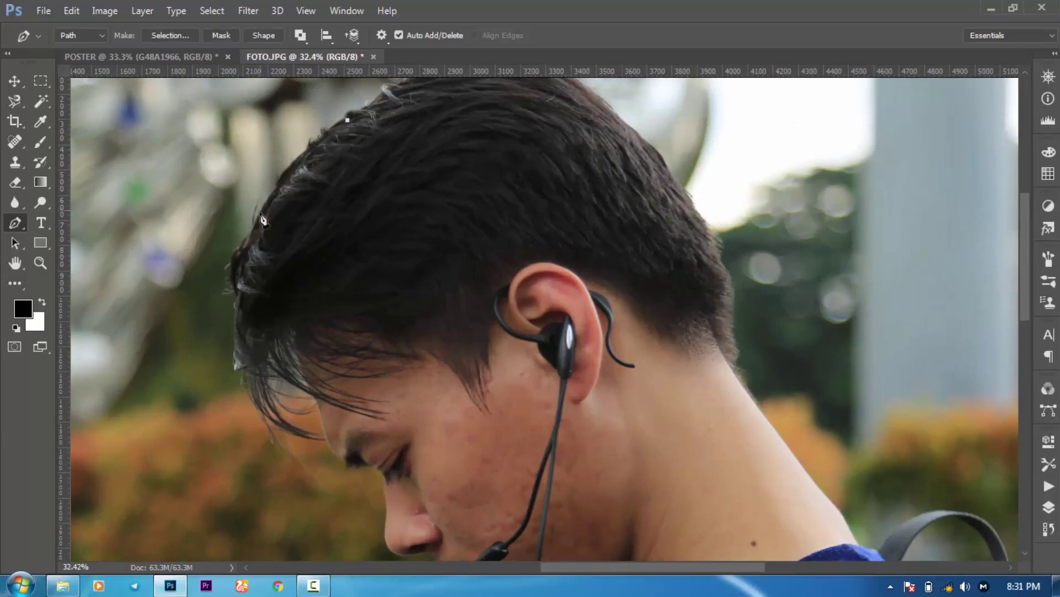
drag(254, 222, 239, 263)
drag(235, 305, 240, 331)
Step: Continue the path around the hanging fringe strands, including the gap between the hair and the forehead
scroll(265, 314, down, 3)
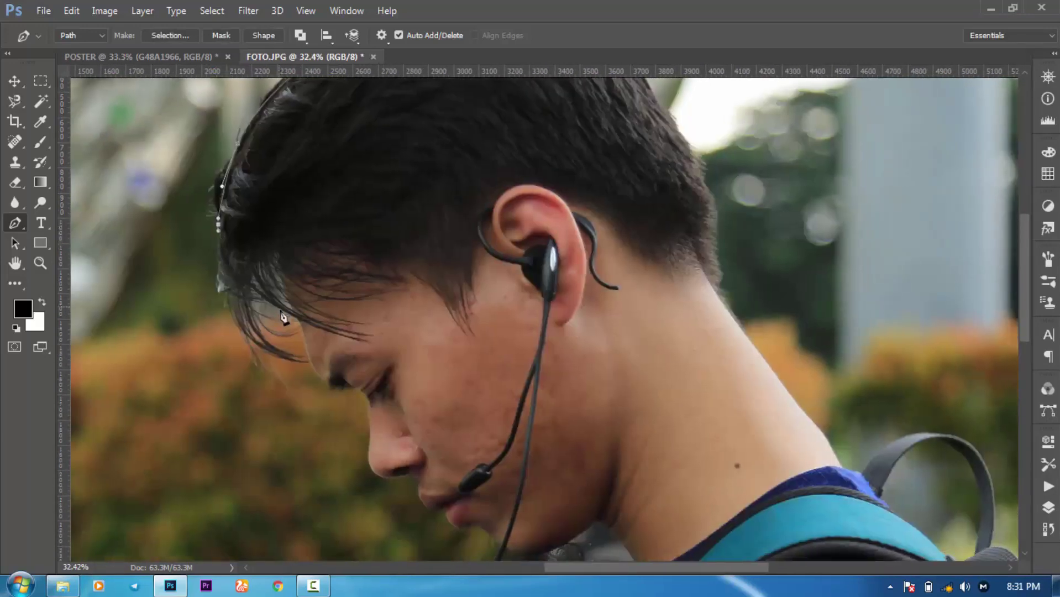
drag(309, 366, 413, 371)
alt+click(309, 369)
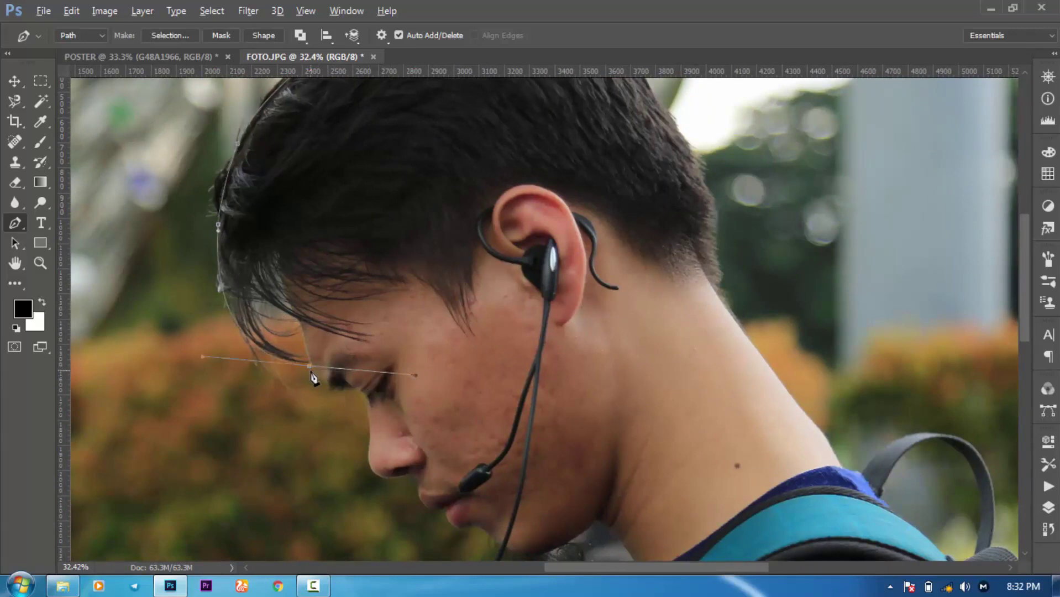
alt+click(310, 367)
drag(257, 287, 270, 243)
alt+click(256, 289)
drag(297, 319, 319, 330)
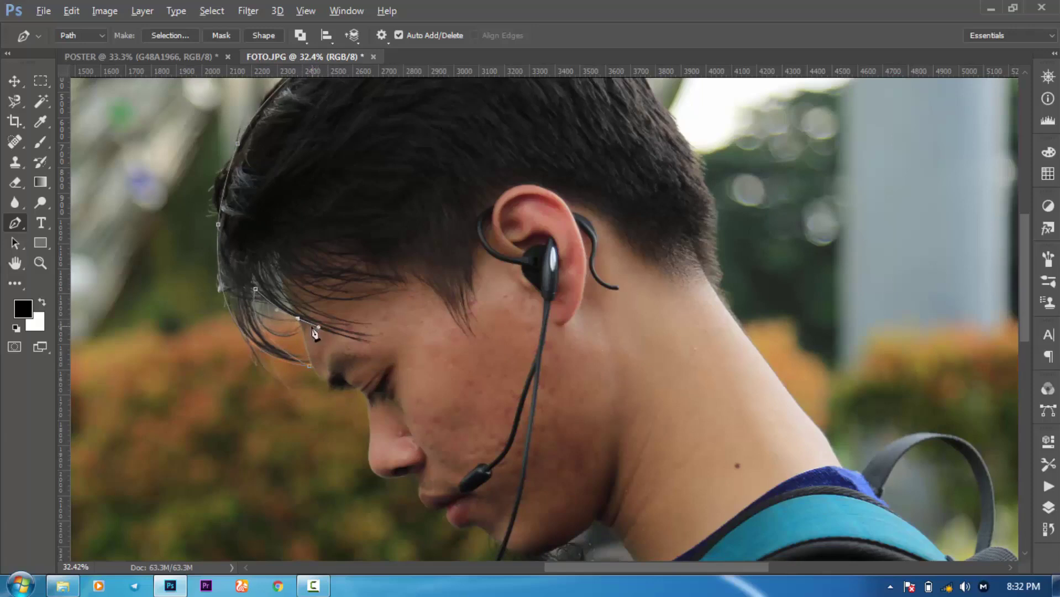
Step: Extend the path along the brow and nose down to the upper lip
drag(335, 366, 324, 305)
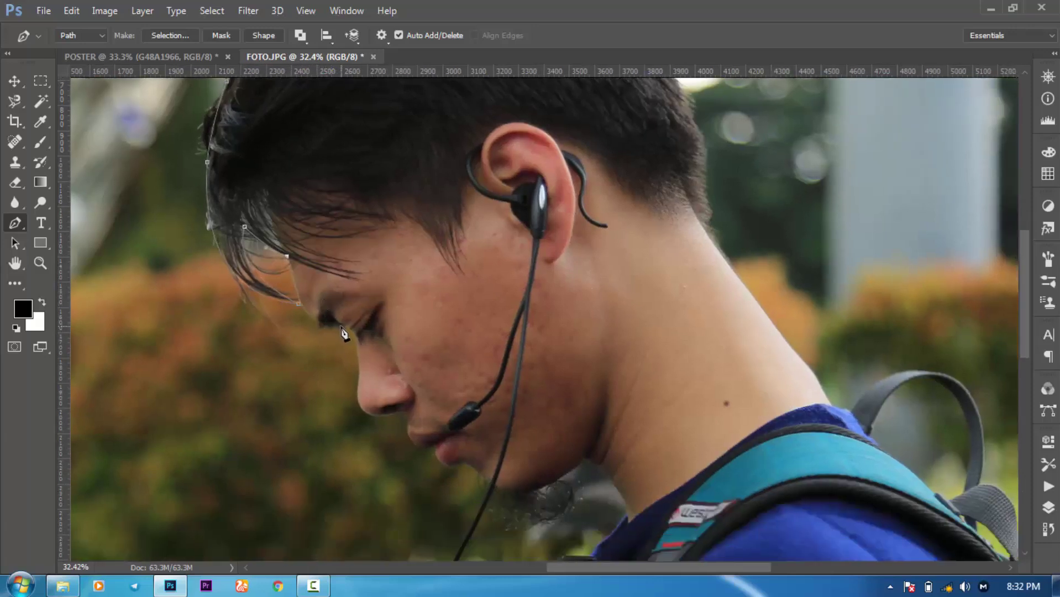
drag(375, 332, 390, 324)
drag(361, 366, 356, 403)
scroll(404, 387, down, 3)
scroll(404, 387, right, 1)
drag(379, 327, 382, 334)
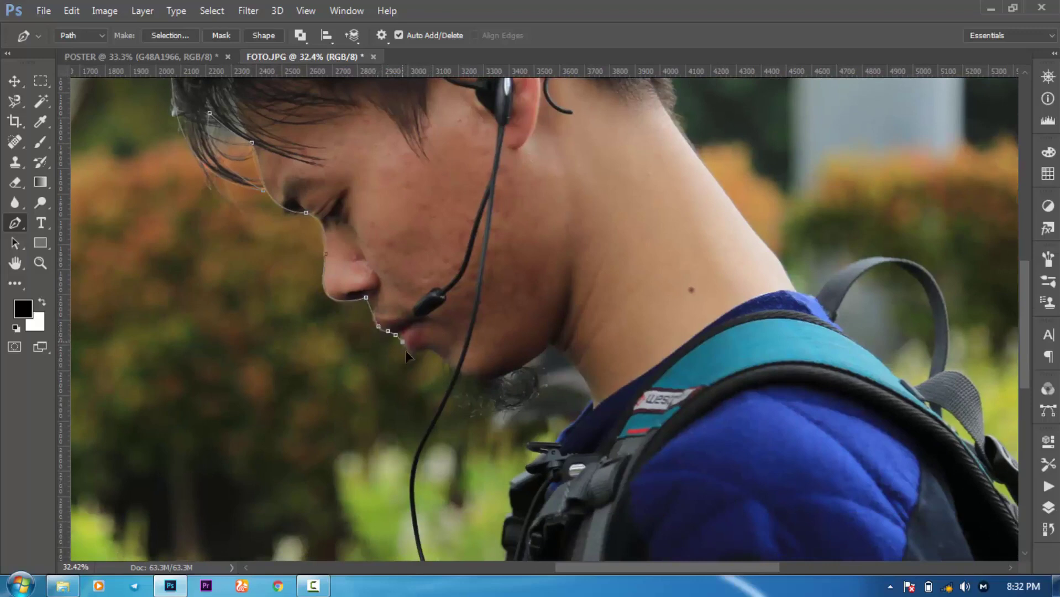
Step: Trace the lower lip, chin, jaw and throat, and continue the path along the shirt collar to the back of the neck
click(421, 350)
click(437, 357)
click(444, 369)
click(456, 376)
click(466, 378)
click(495, 375)
drag(502, 373, 549, 341)
click(524, 364)
drag(596, 406, 597, 445)
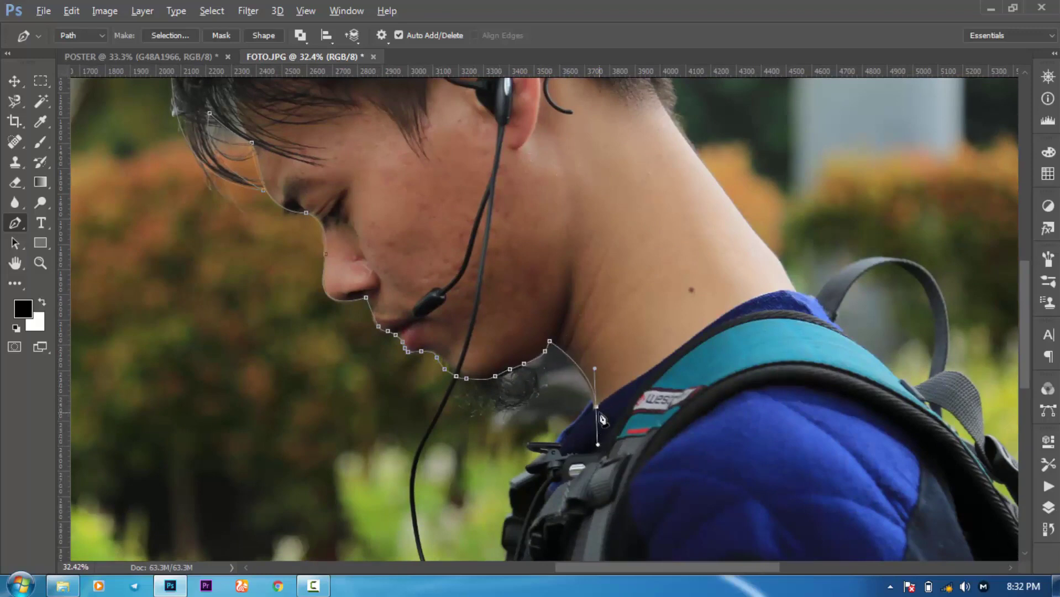
click(791, 284)
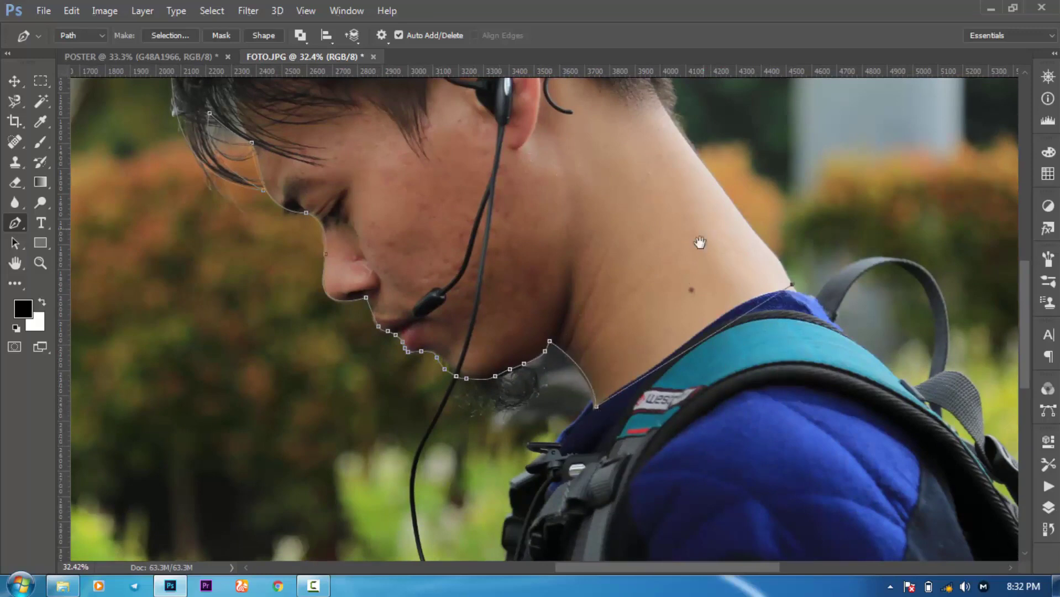
Step: Trace the nape and back of the head over the top of the hair, closing the path at its starting point
drag(703, 230, 685, 344)
drag(655, 221, 656, 357)
drag(638, 264, 655, 299)
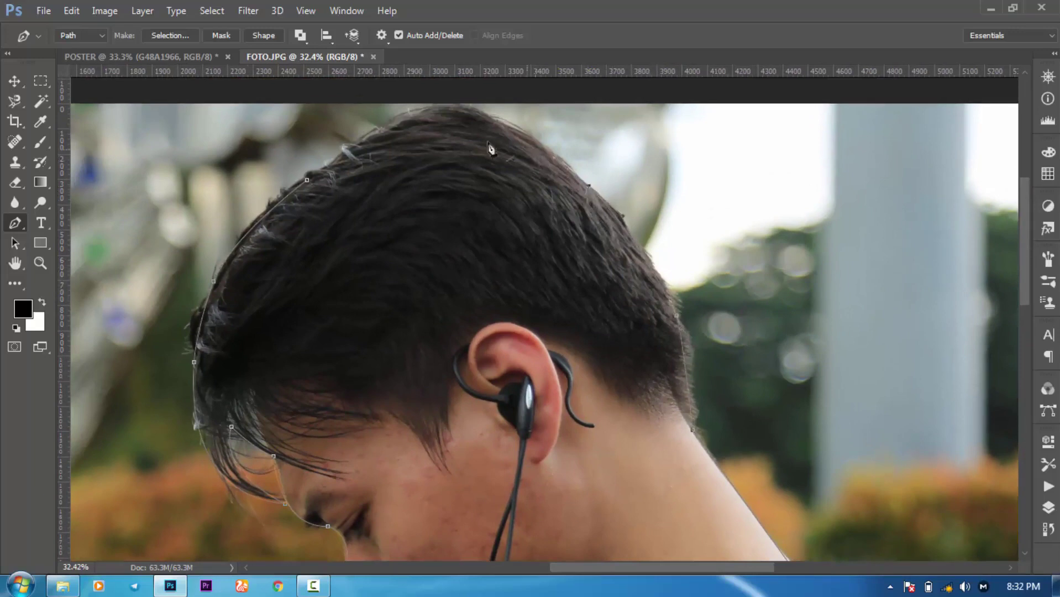
drag(423, 115, 481, 90)
click(307, 180)
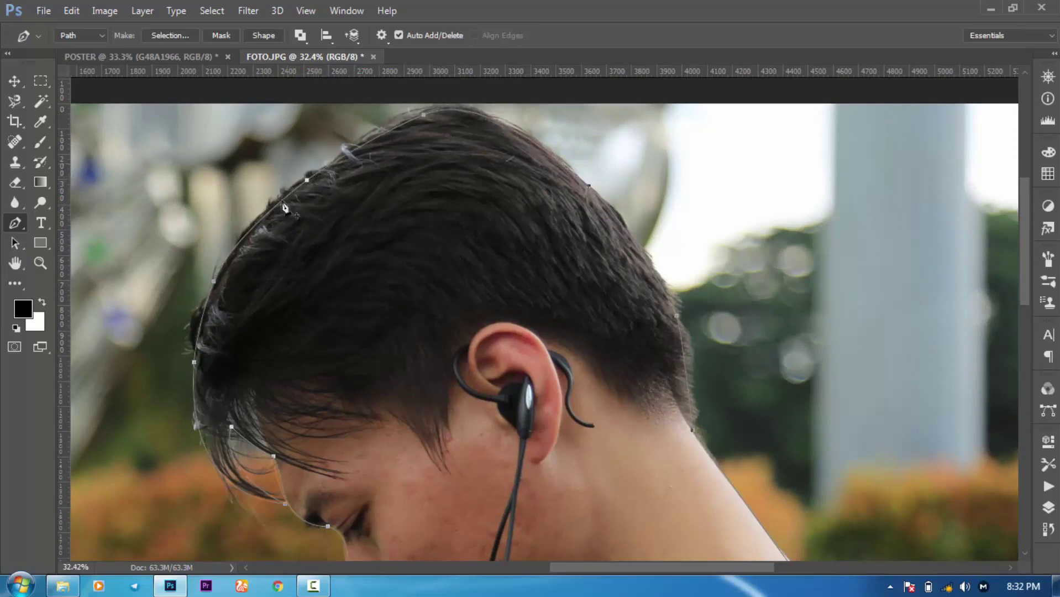
Step: Unlock the Background layer of the FOTO document and enlarge the layer list
scroll(348, 216, down, 1)
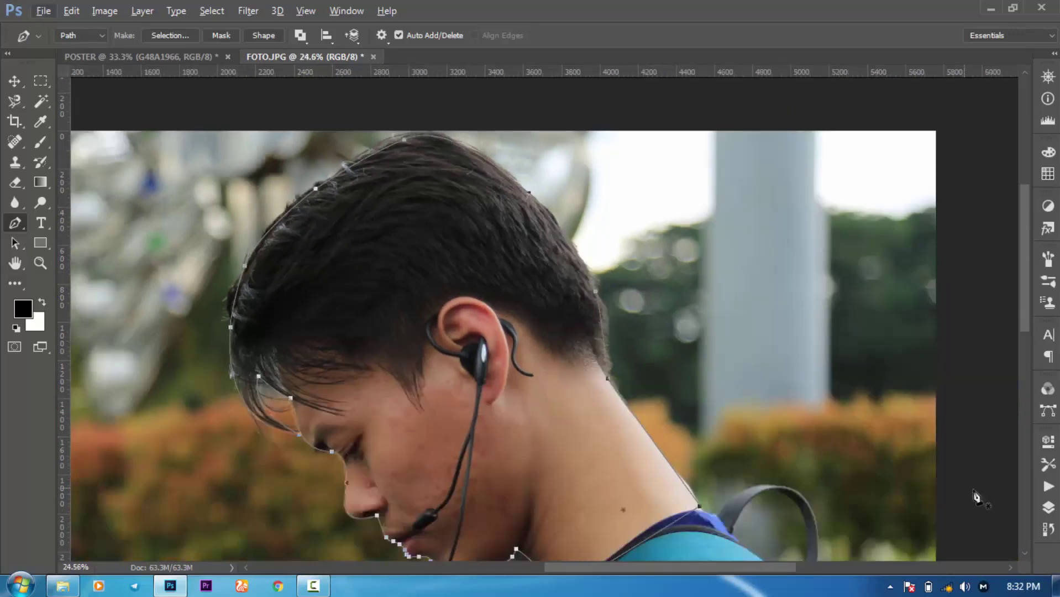
click(1047, 507)
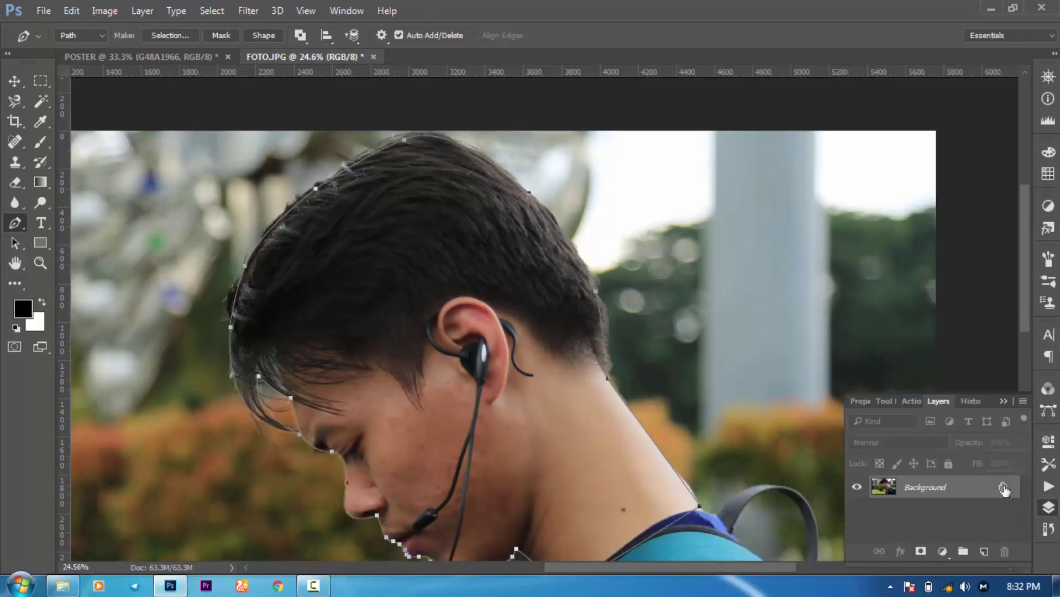
click(1002, 487)
drag(937, 390, 923, 192)
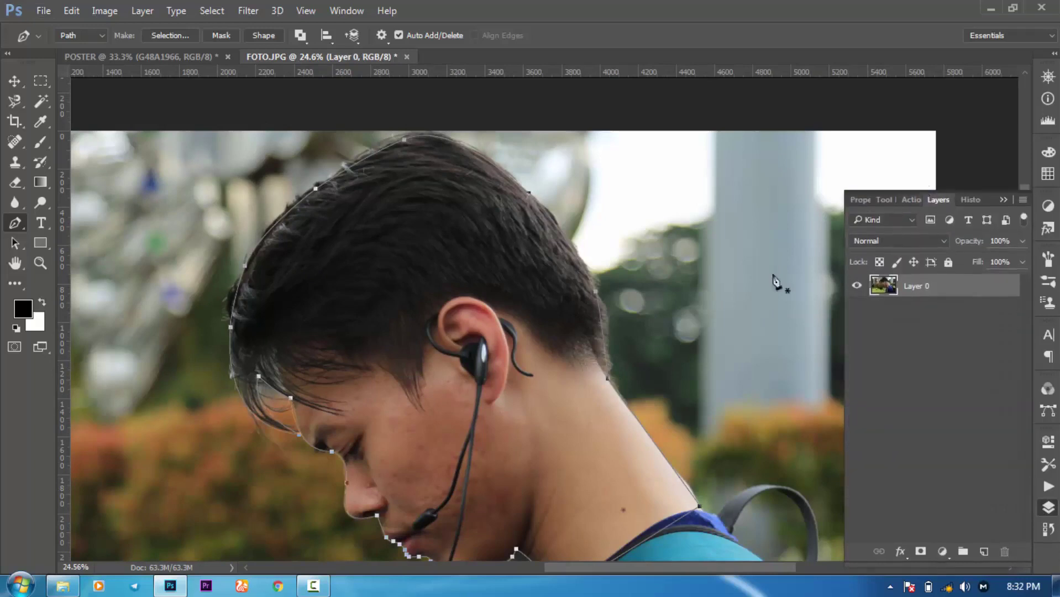
Step: Convert the closed path into a selection and add a layer mask to Layer 0 from it
right_click(471, 220)
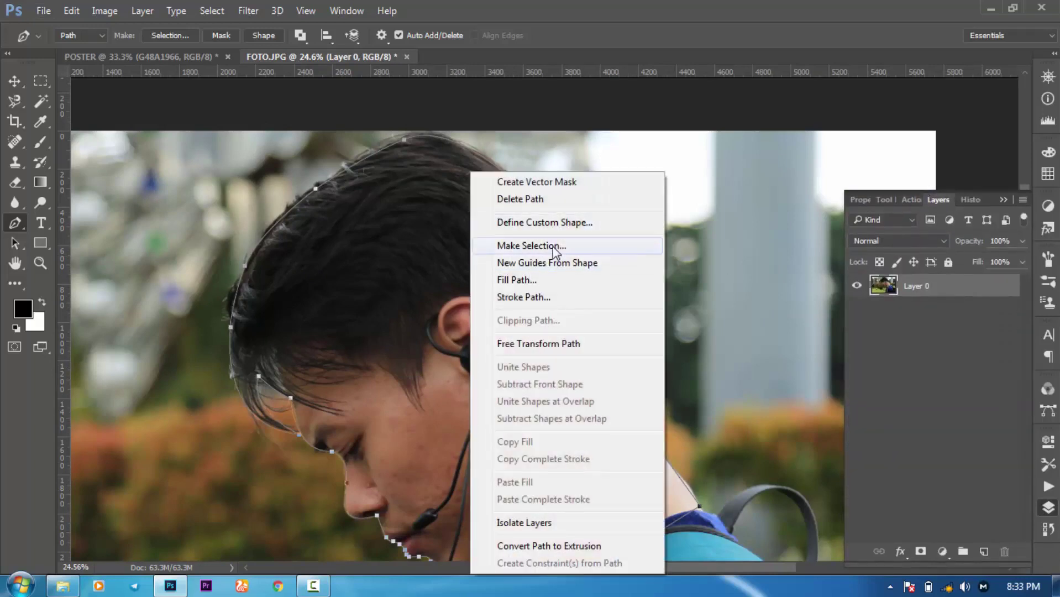
click(554, 248)
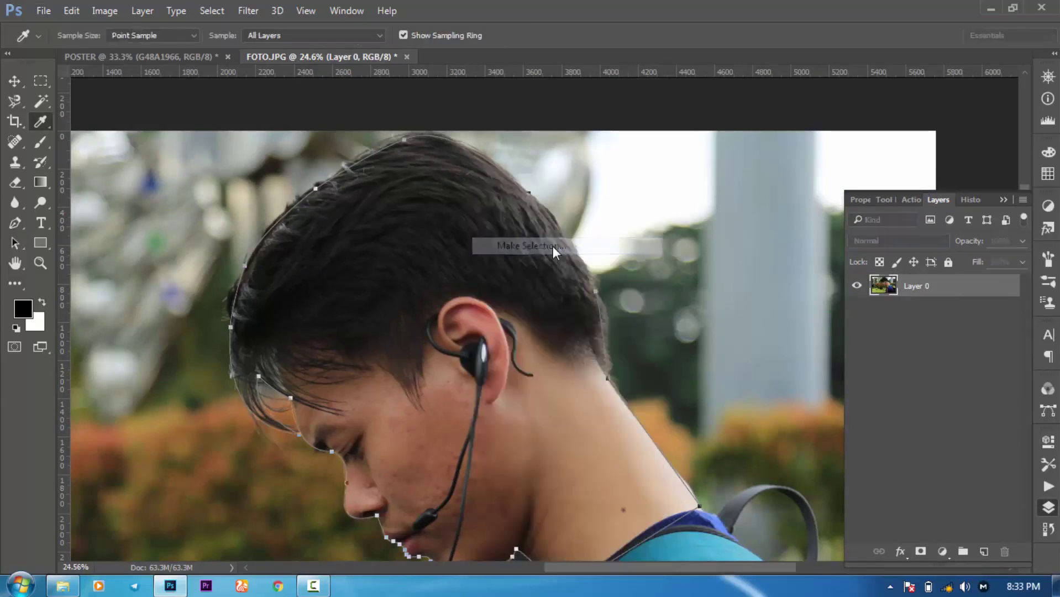
click(616, 162)
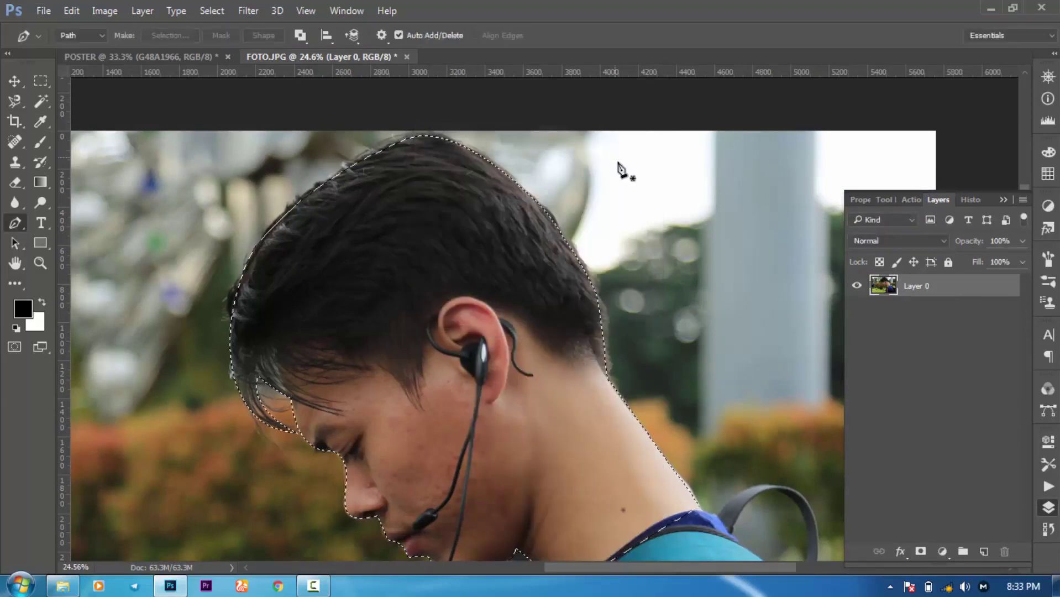
drag(620, 339, 559, 283)
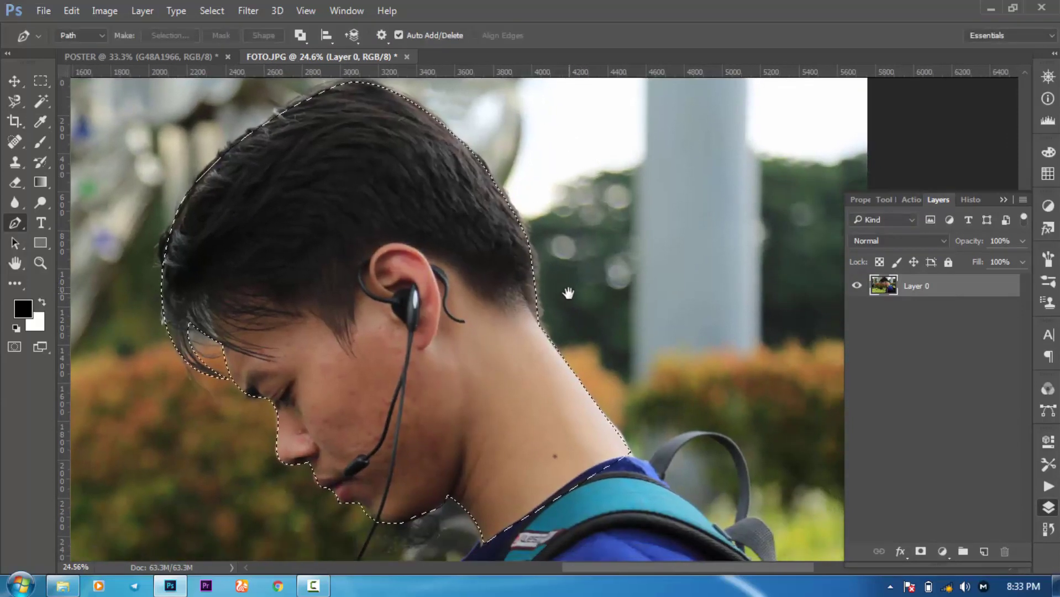
click(920, 552)
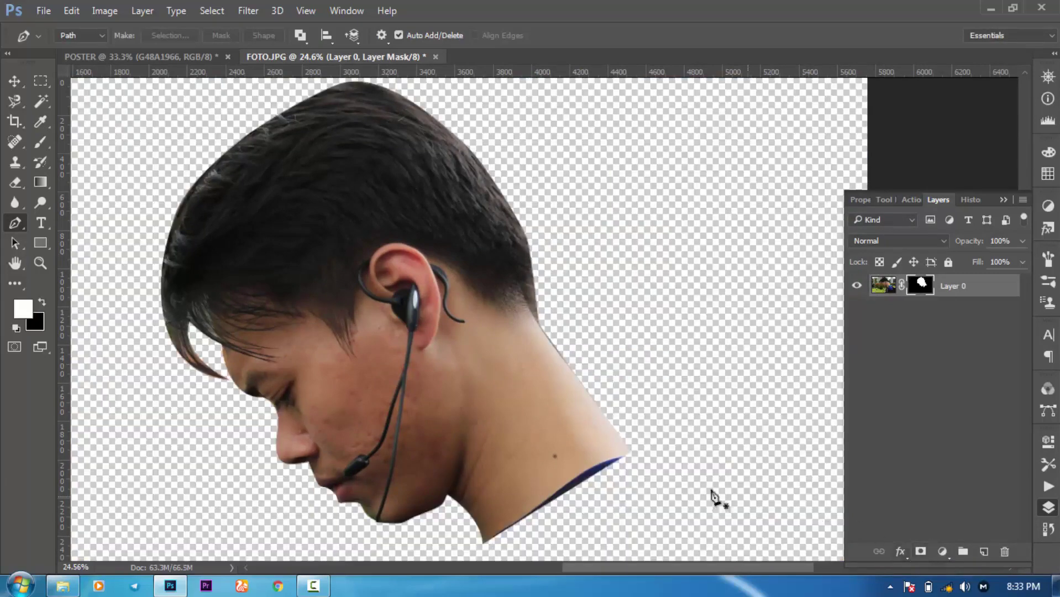
Step: Open Refine Mask for Layer 0's mask, set the view to On Black, and accept the dialog
right_click(920, 284)
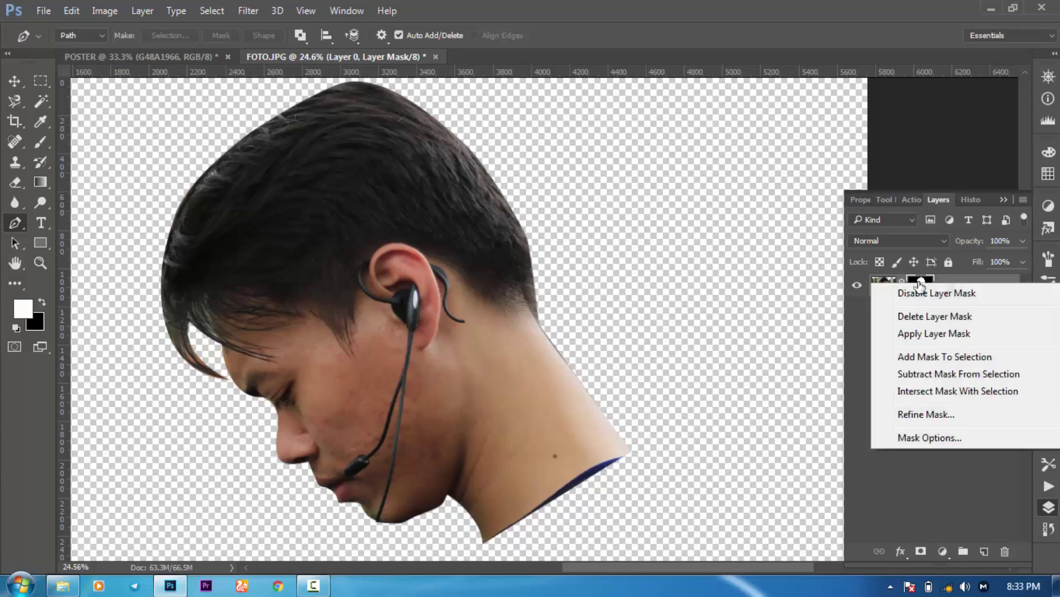
click(963, 415)
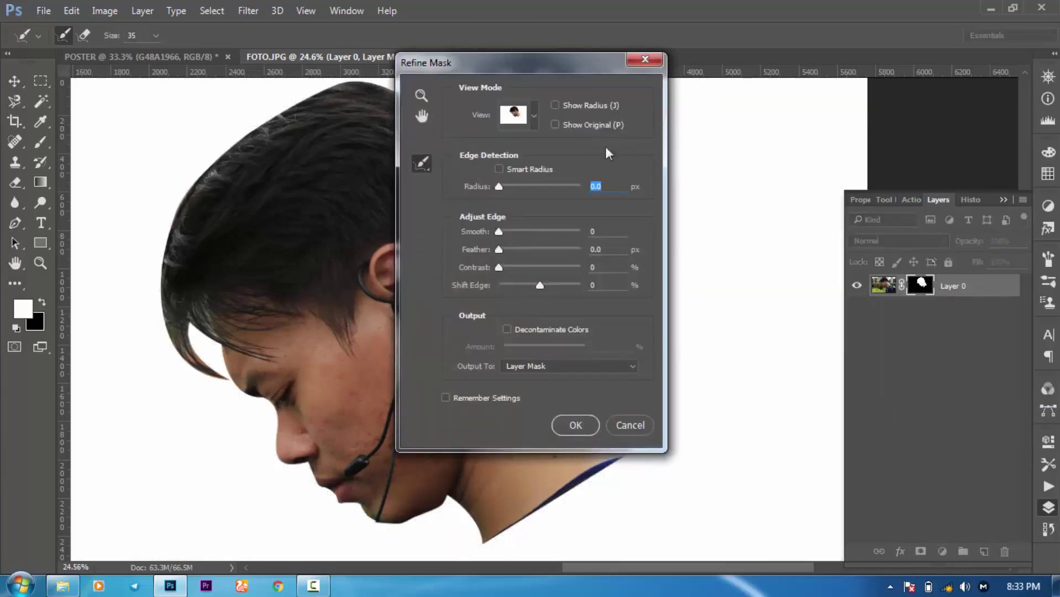
drag(570, 75, 759, 66)
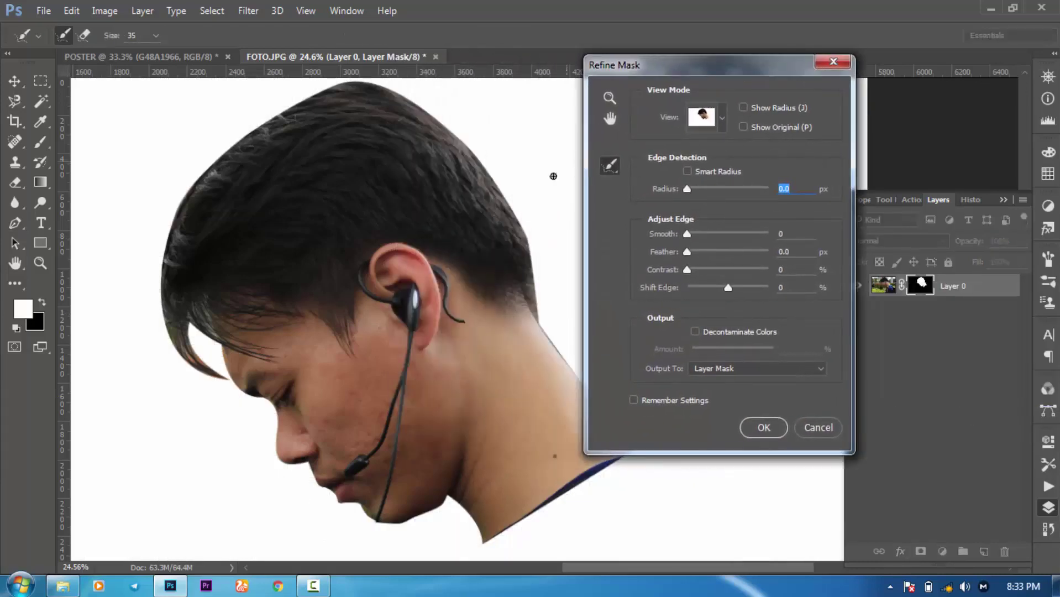
click(609, 98)
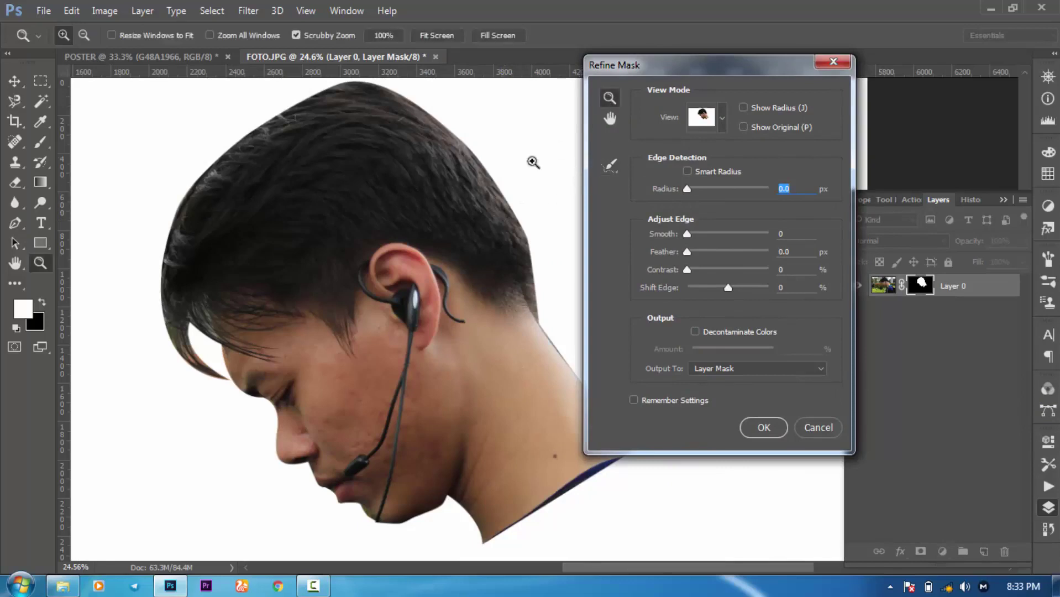
click(510, 207)
click(511, 217)
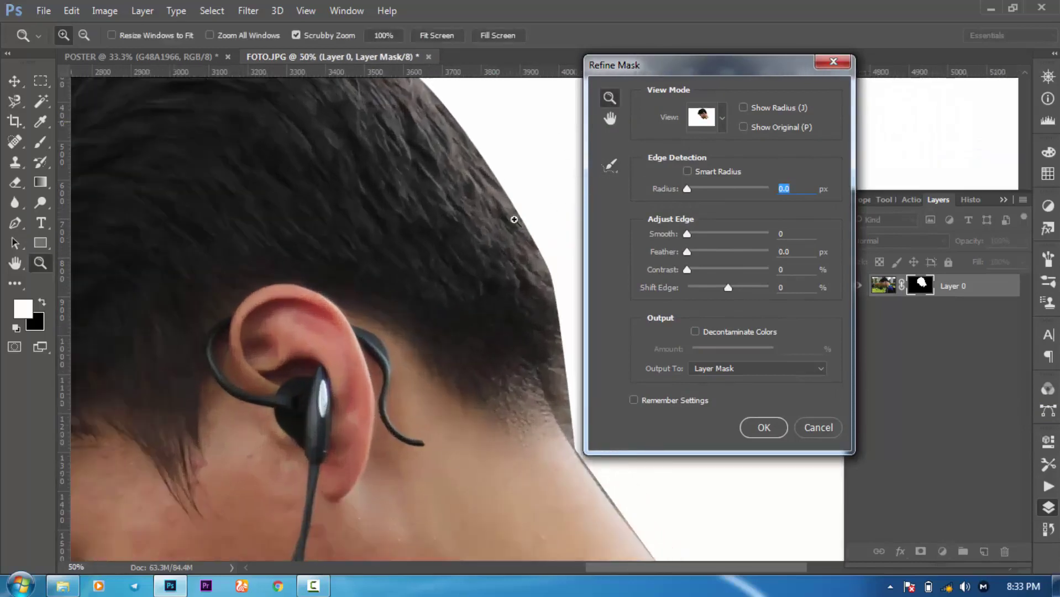
drag(504, 291, 414, 229)
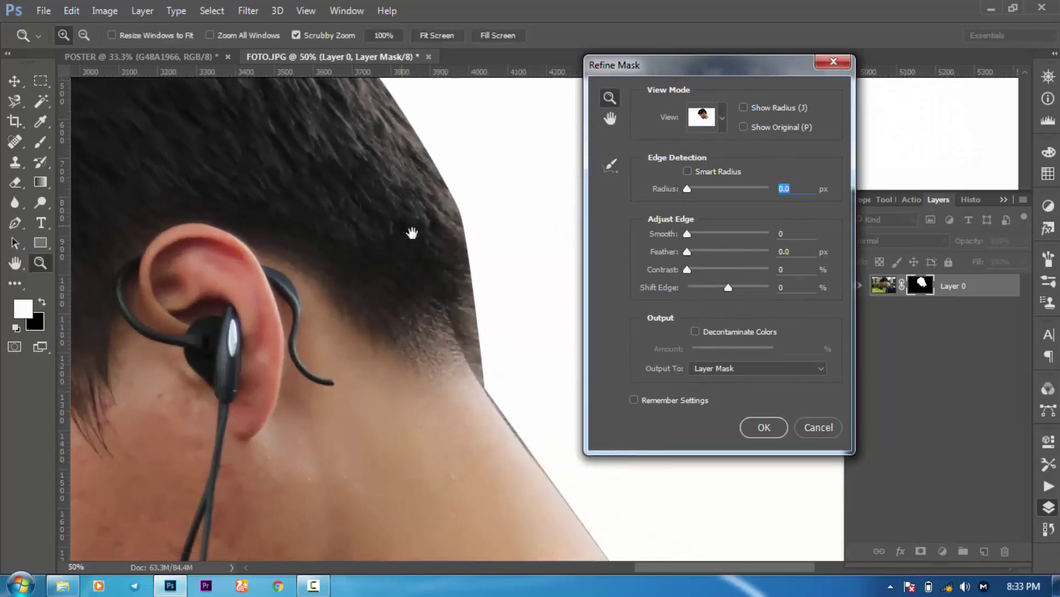
click(724, 121)
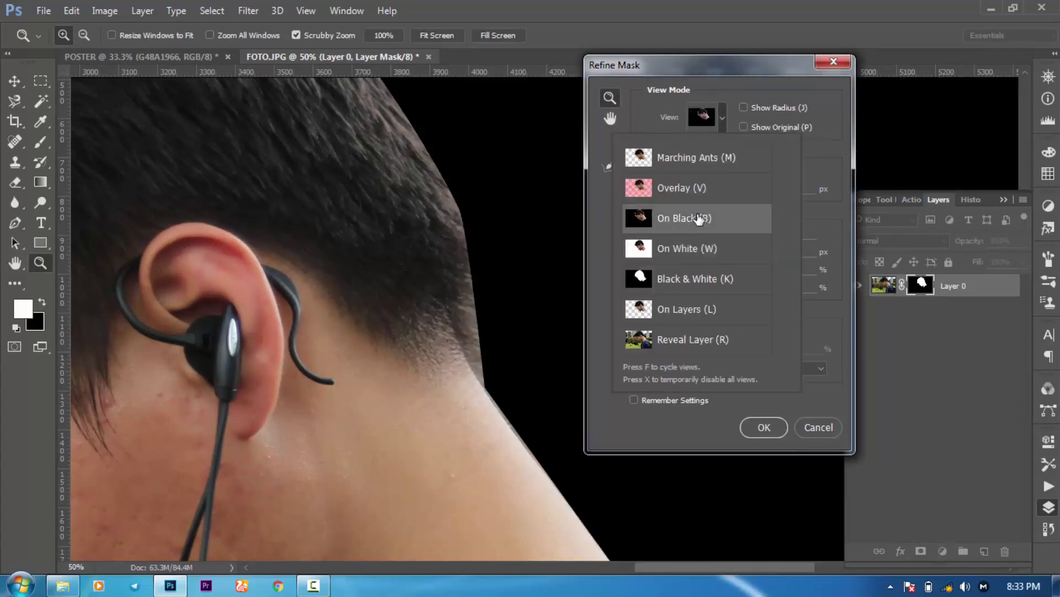
click(755, 428)
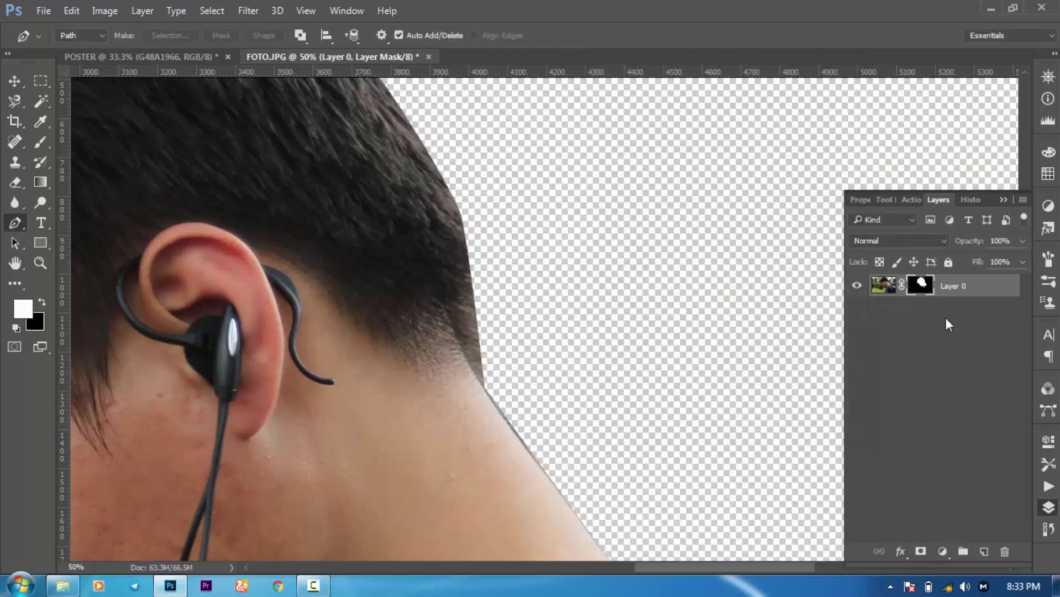
Step: Reopen Refine Mask and brush the hair edge along the nape and back of the head with the size 35 Refine Radius brush
drag(921, 288, 921, 297)
right_click(922, 297)
click(922, 417)
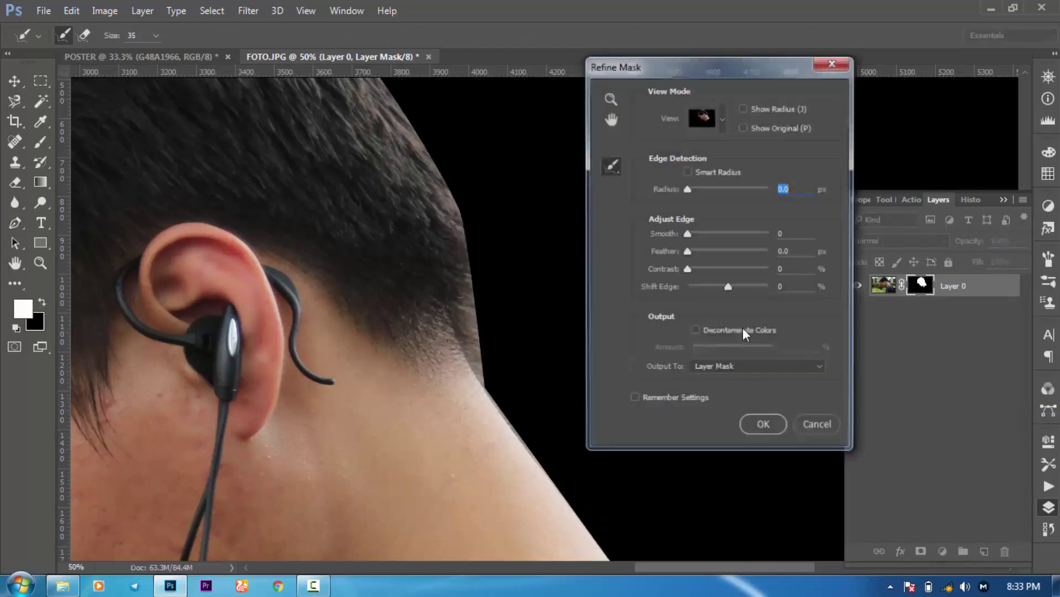
drag(717, 64, 680, 48)
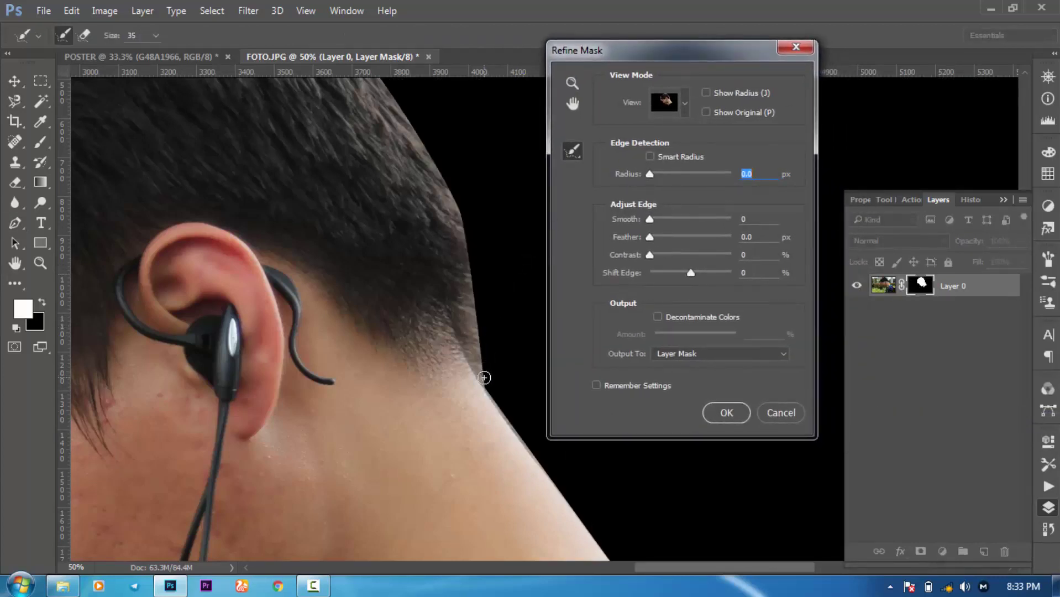
drag(476, 358, 464, 246)
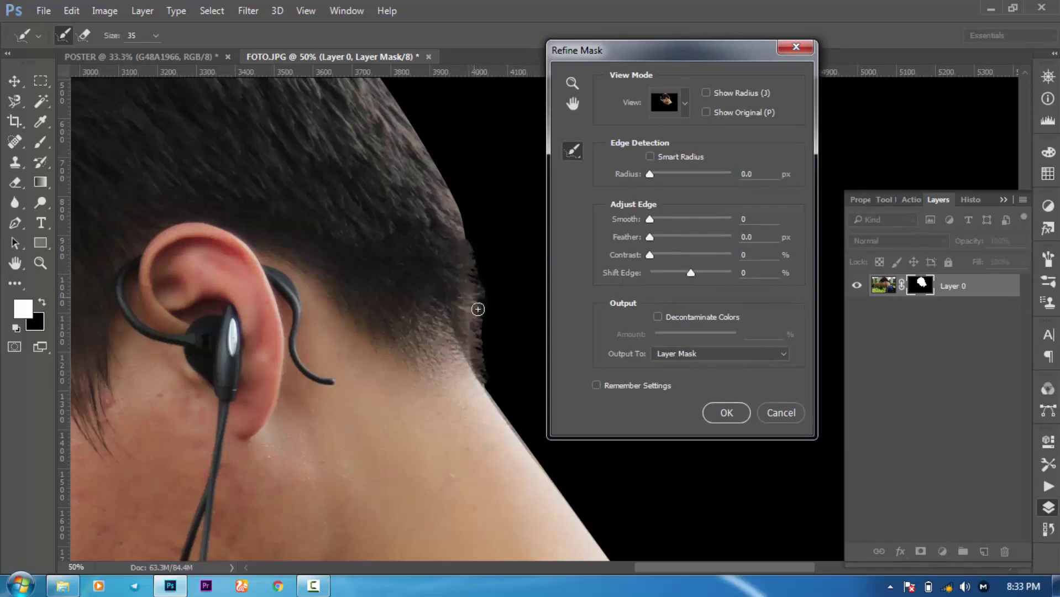
mouse_move(477, 352)
mouse_down()
mouse_move(470, 249)
mouse_move(443, 179)
mouse_move(481, 267)
mouse_move(481, 339)
mouse_move(492, 364)
mouse_move(480, 298)
mouse_move(499, 283)
mouse_move(520, 450)
mouse_move(502, 302)
mouse_up()
mouse_move(482, 237)
mouse_down()
mouse_move(414, 144)
mouse_move(450, 166)
mouse_up()
Step: Brush the mask edge over the top of the hair and around the front fringe, and apply the refinement
drag(347, 154, 481, 189)
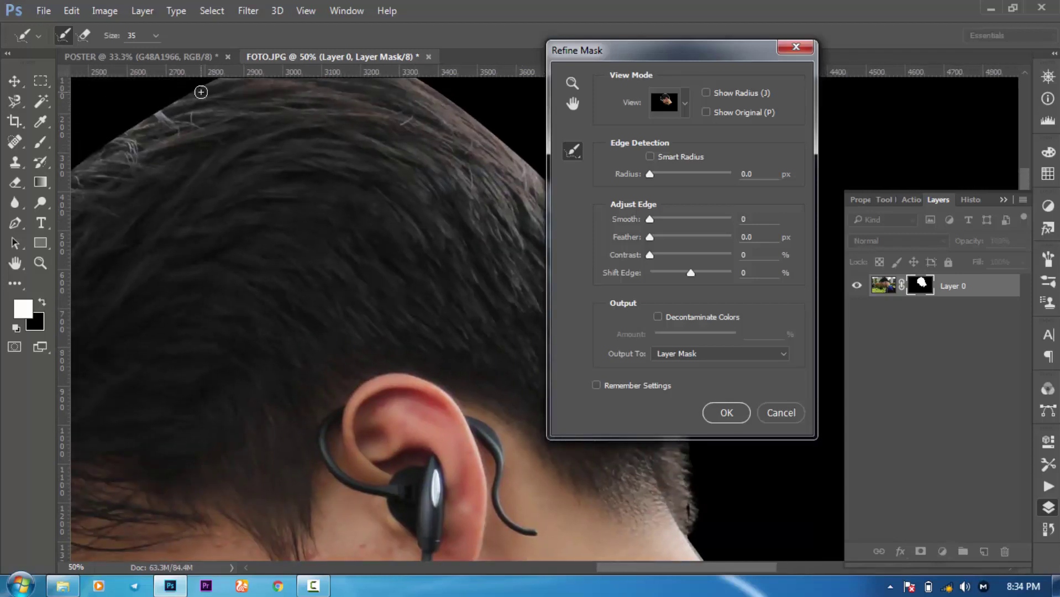
mouse_move(166, 103)
mouse_down()
mouse_move(249, 121)
mouse_move(137, 204)
mouse_move(213, 115)
mouse_up()
drag(205, 305, 222, 172)
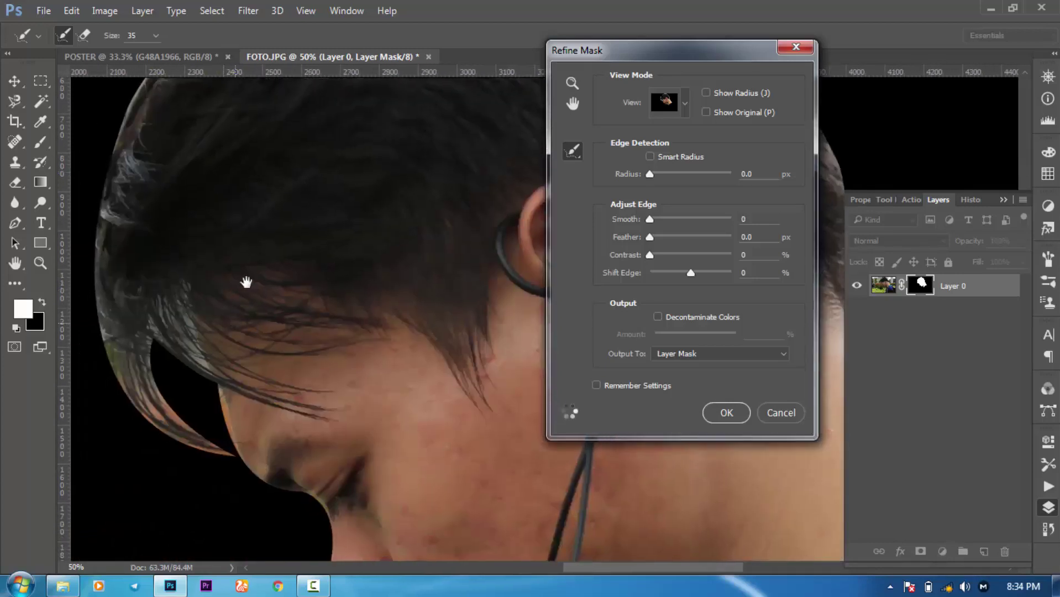
mouse_move(239, 416)
mouse_down()
mouse_move(178, 387)
mouse_move(145, 352)
mouse_move(151, 344)
mouse_move(195, 383)
mouse_move(163, 300)
mouse_move(207, 336)
mouse_move(236, 402)
mouse_move(199, 392)
mouse_move(149, 351)
mouse_move(118, 277)
mouse_up()
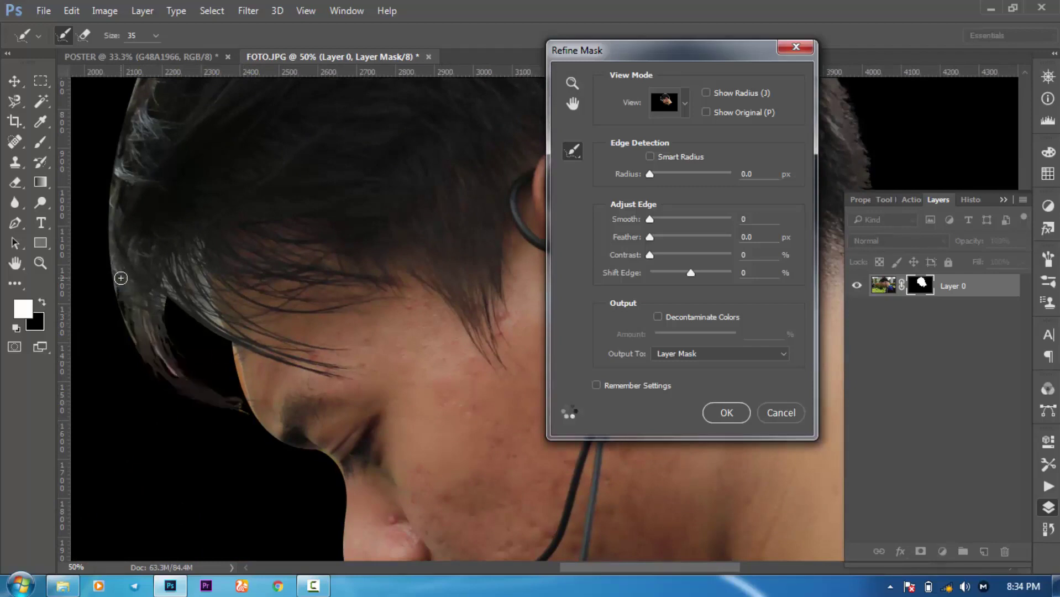
click(213, 328)
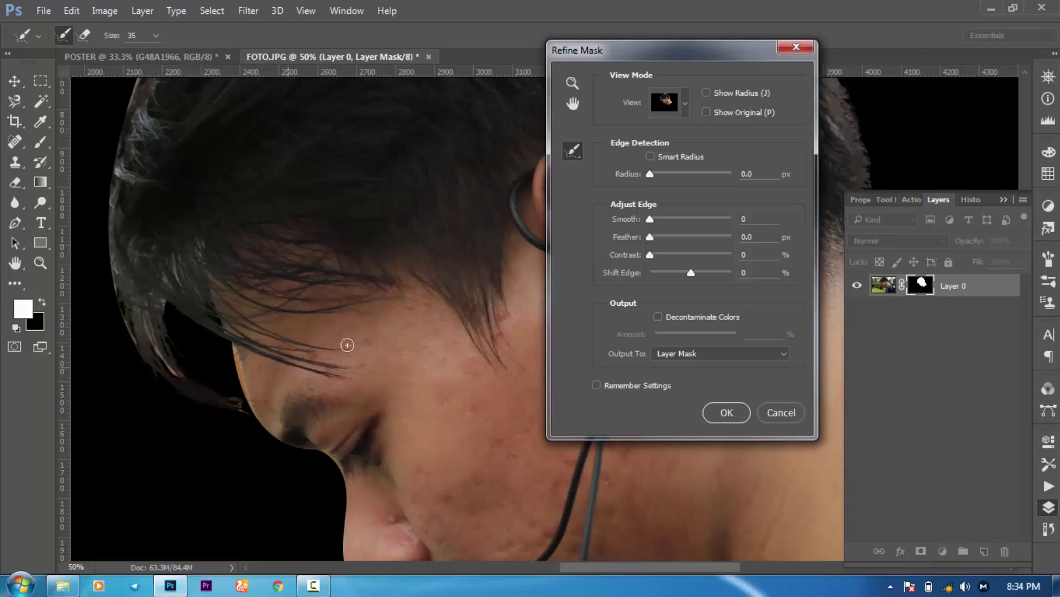
mouse_move(386, 218)
mouse_down()
mouse_move(280, 206)
mouse_move(380, 201)
mouse_move(377, 230)
mouse_move(278, 254)
mouse_move(220, 234)
mouse_up()
drag(509, 320, 492, 228)
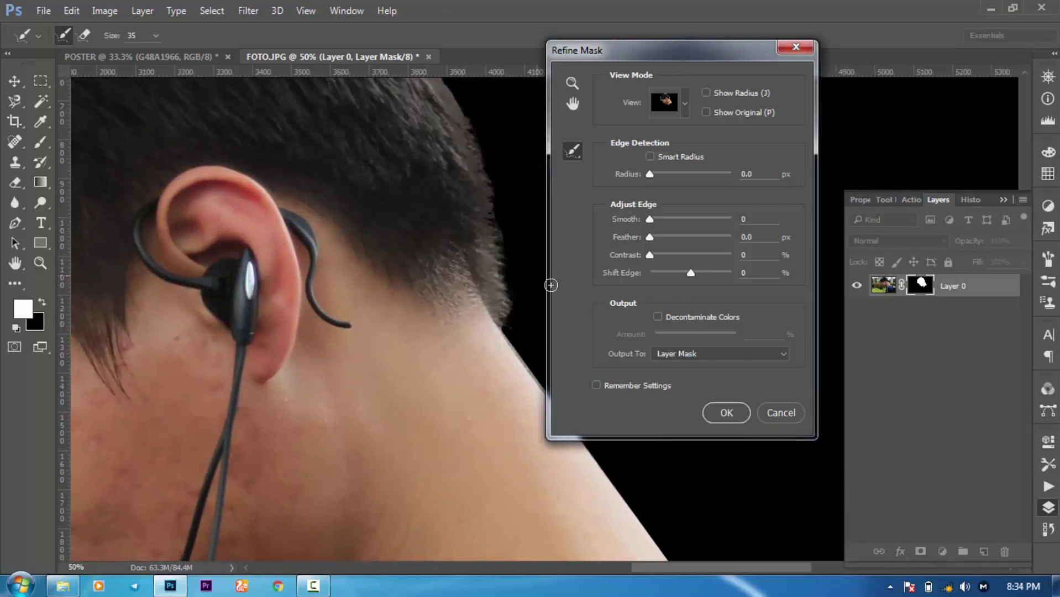
click(725, 412)
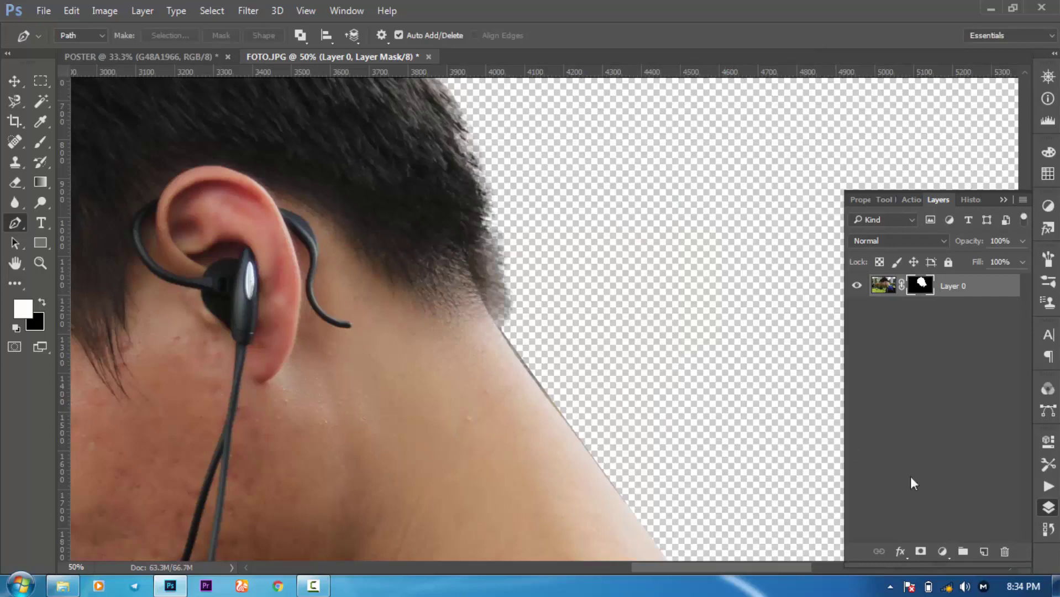
Step: Create a new layer beneath Layer 0 and fill it with black using the Paint Bucket
click(983, 551)
drag(989, 285, 981, 330)
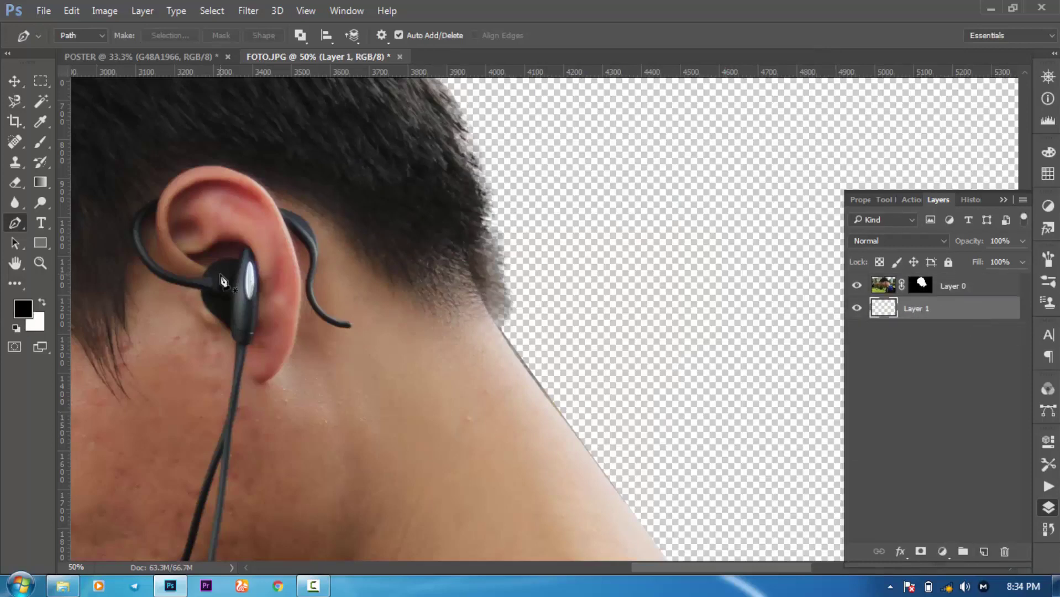
click(40, 182)
click(78, 197)
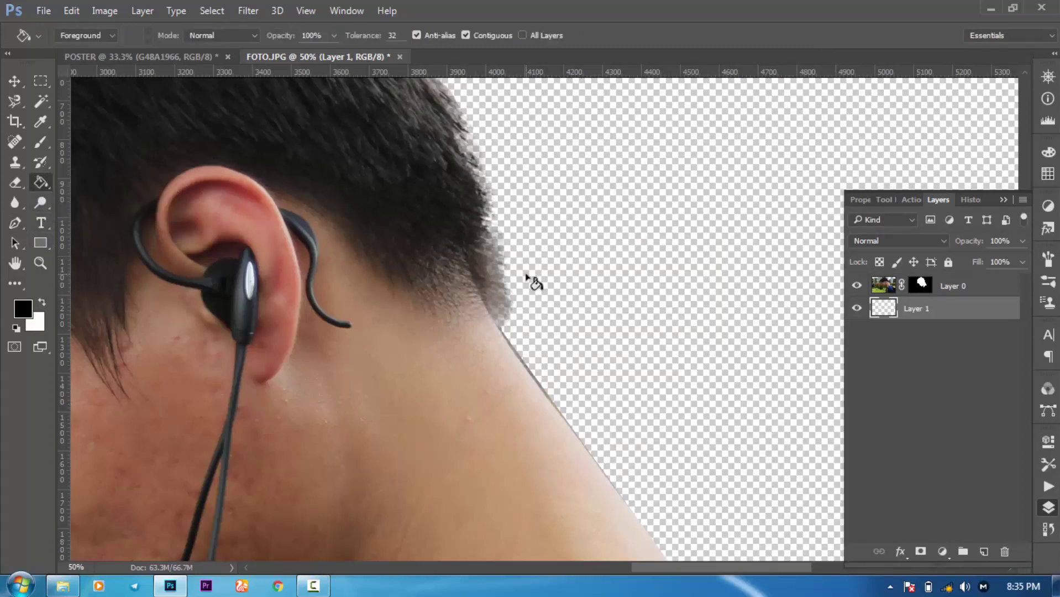
click(527, 279)
scroll(519, 282, down, 3)
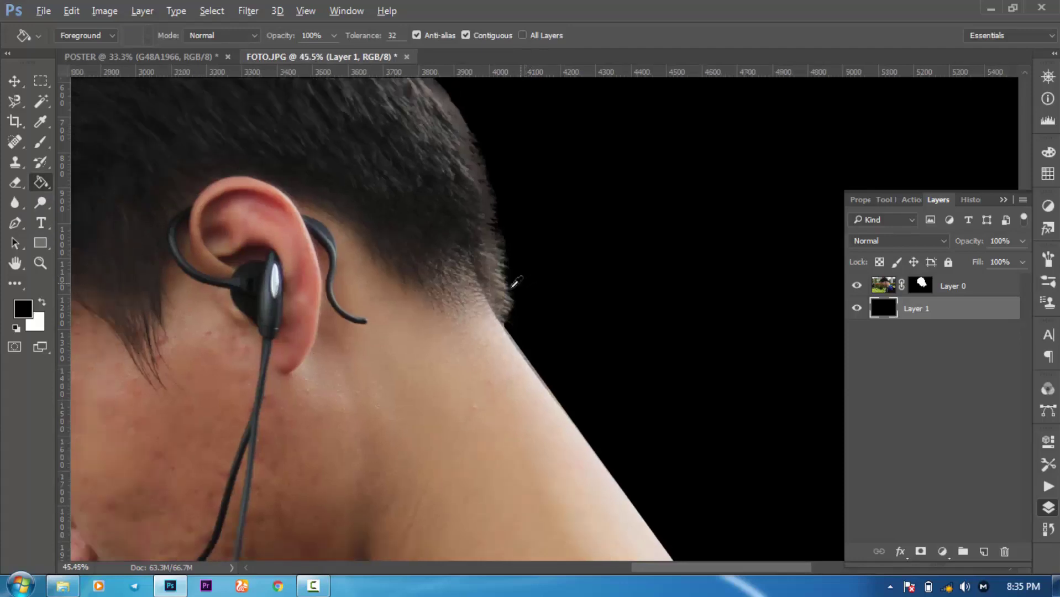
scroll(511, 288, down, 2)
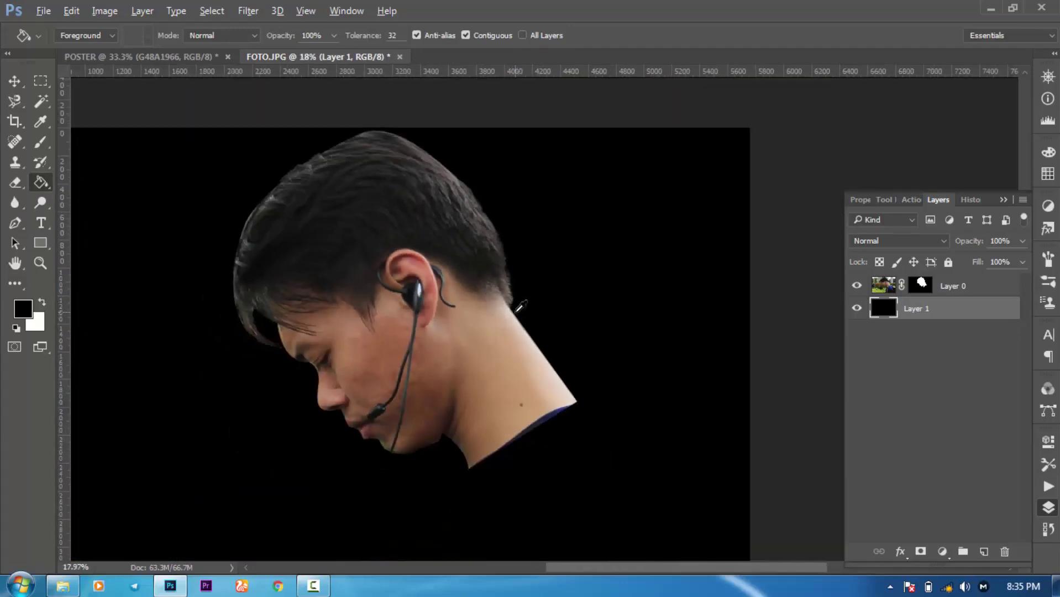
scroll(519, 305, up, 1)
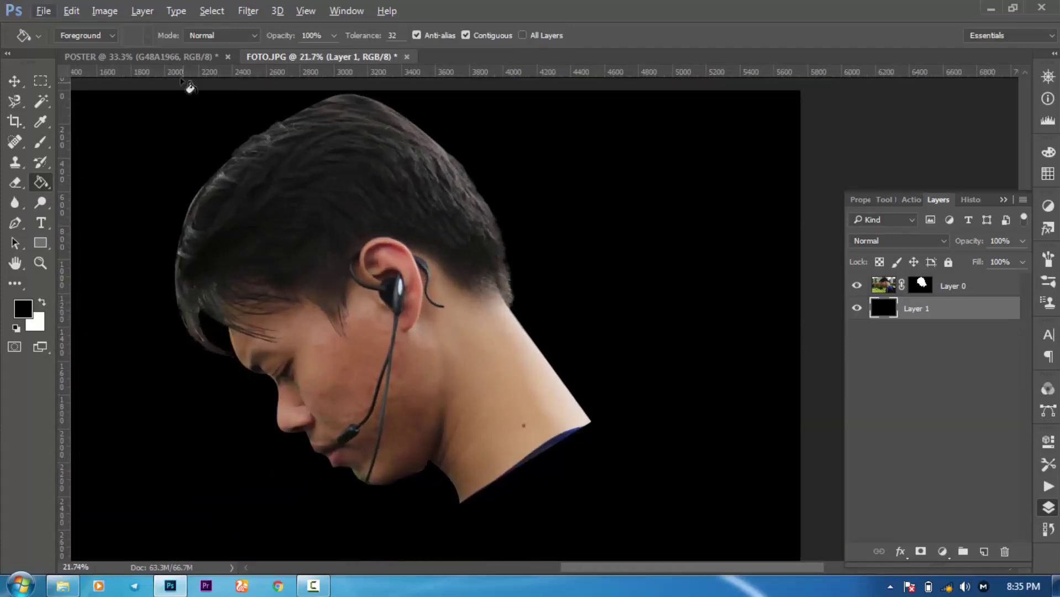
Step: Switch to the POSTER document, inspect the man's cutout against the sky, and close the FOTO document
click(176, 60)
scroll(425, 177, up, 5)
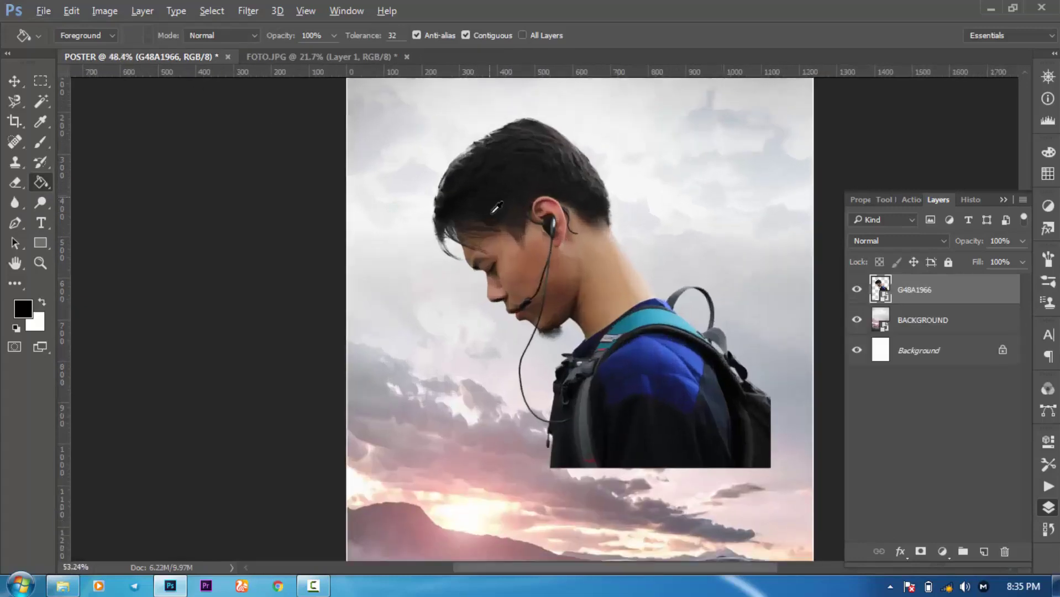
scroll(562, 194, up, 1)
drag(665, 228, 569, 199)
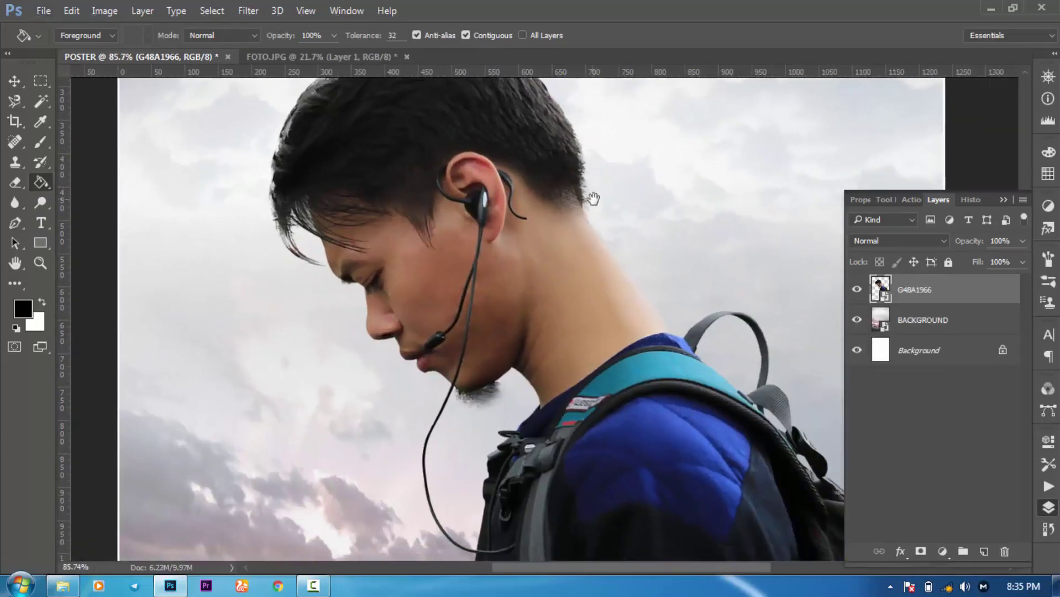
scroll(582, 182, down, 4)
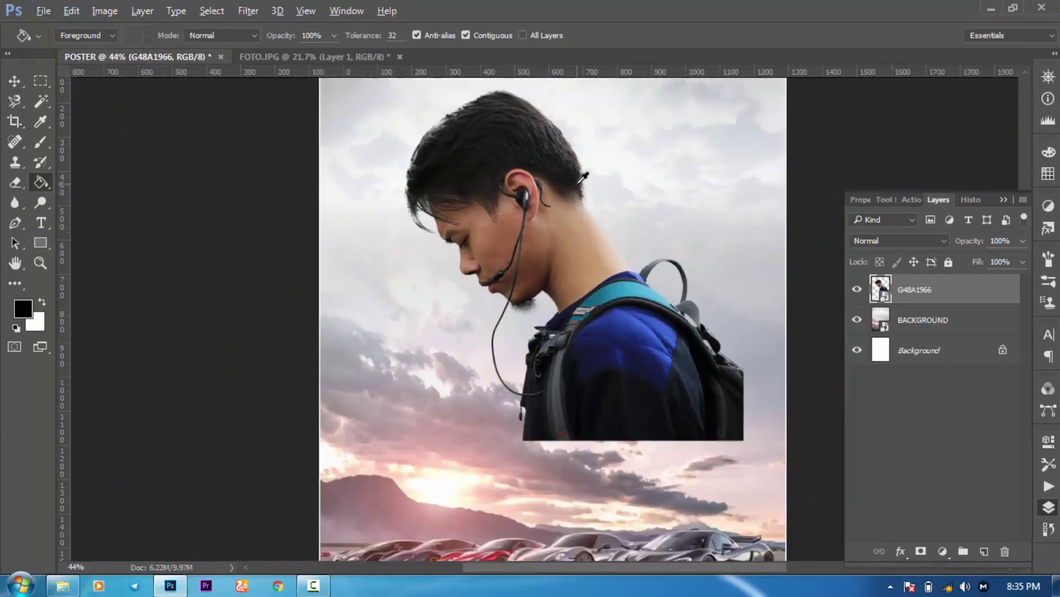
scroll(582, 178, down, 2)
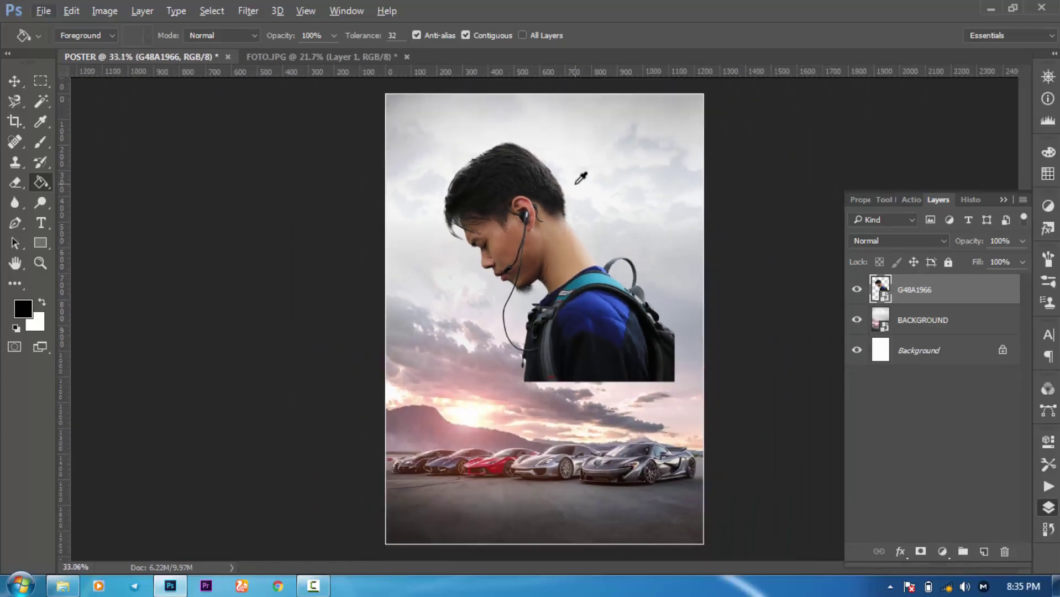
click(410, 56)
click(410, 57)
click(555, 232)
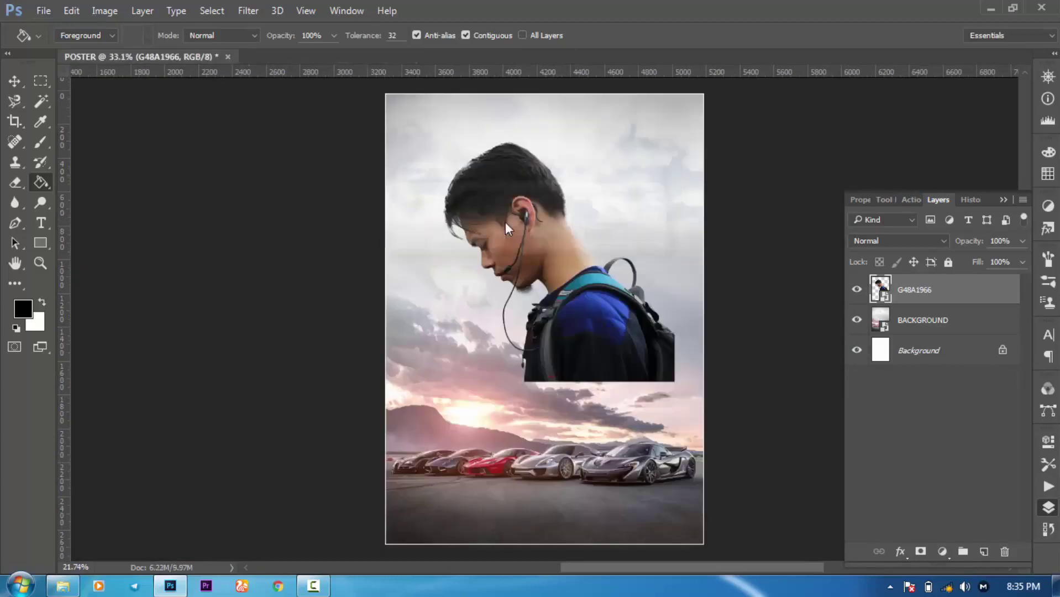
click(15, 81)
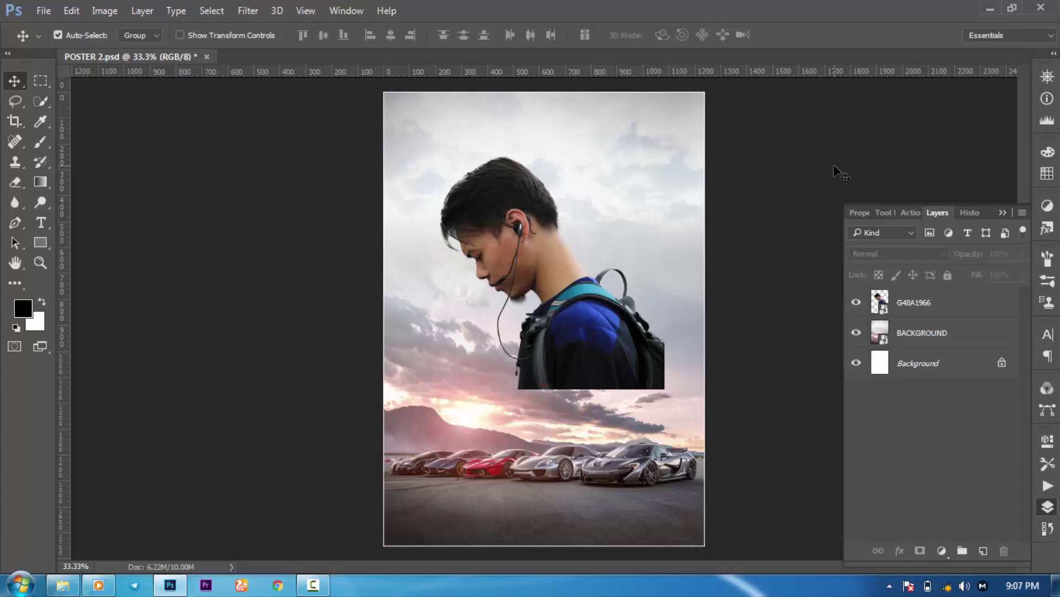
Step: Add the text "THE" in white Arial Black at 39.32 pt on the sky above the cars, beside the man's backpack
click(41, 221)
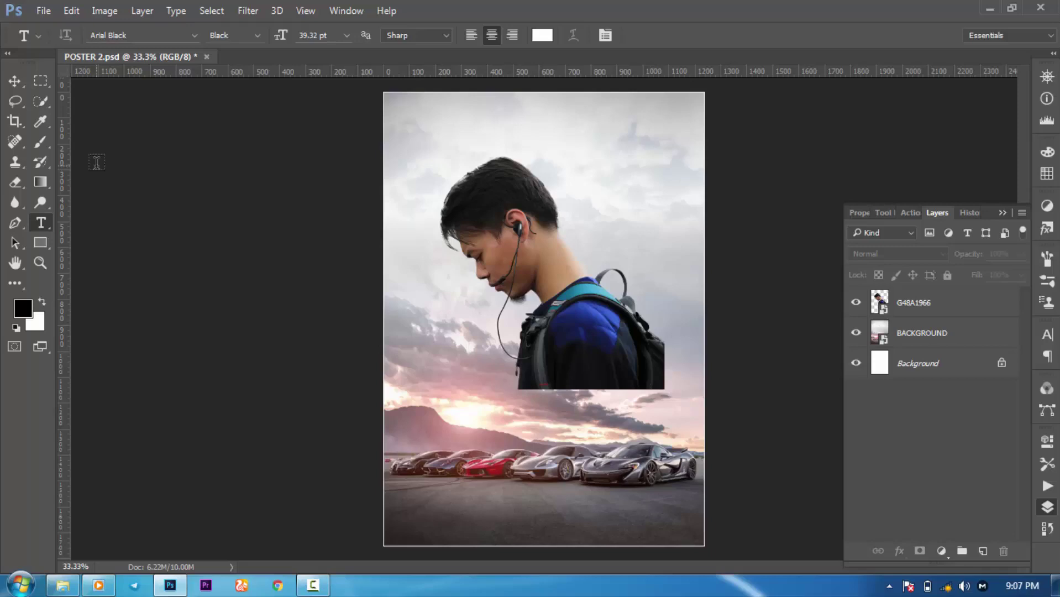
click(126, 36)
click(137, 36)
click(142, 36)
click(144, 36)
click(442, 383)
text(THE)
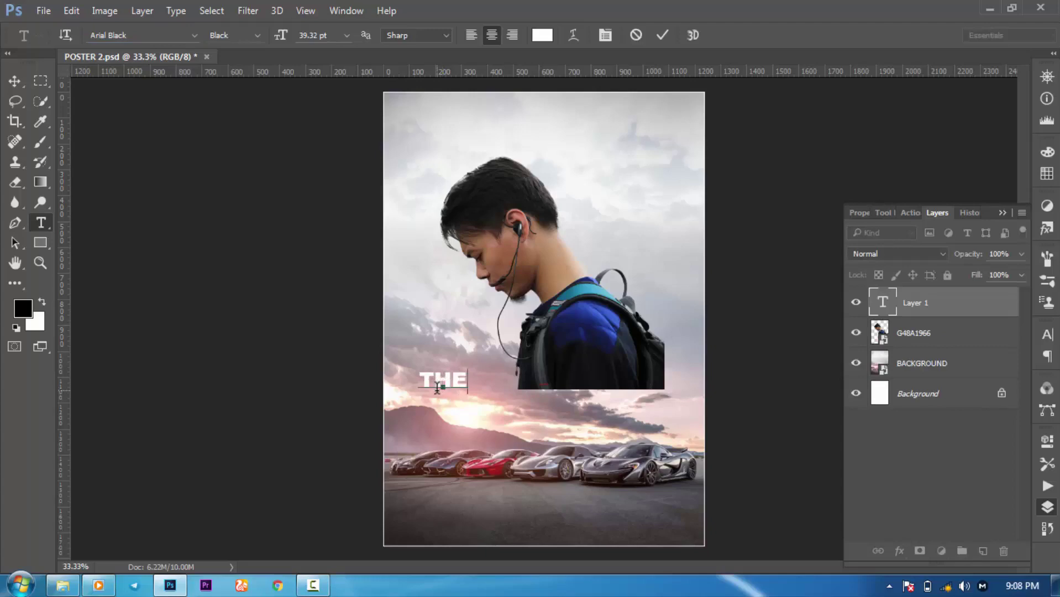
Step: Recolour the whole word "THE" to black (000000) and commit the text
key(ctrl+a)
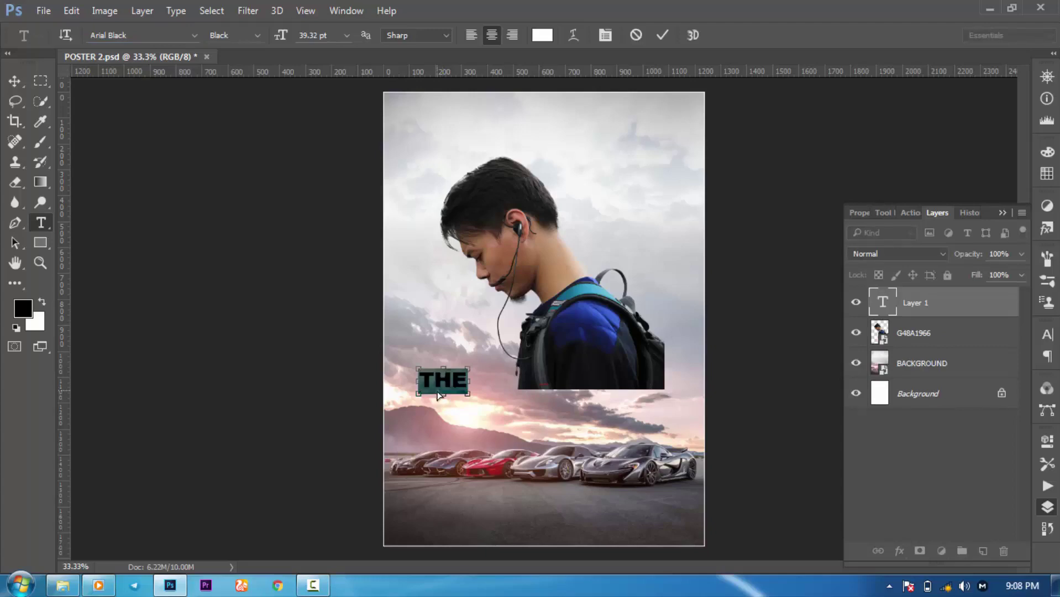
click(542, 35)
click(358, 321)
drag(293, 367, 298, 373)
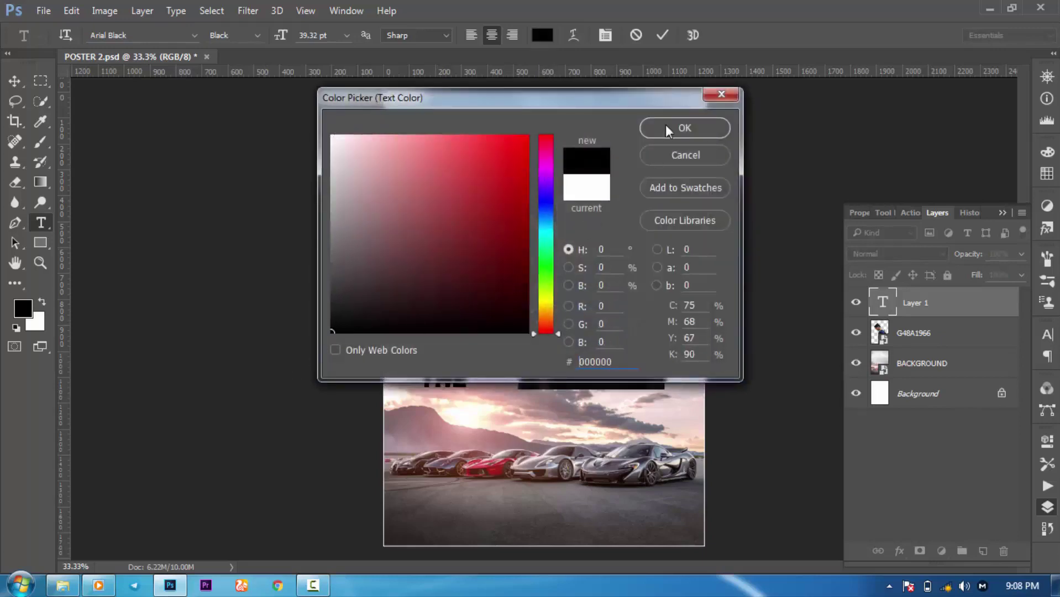
click(666, 126)
click(662, 35)
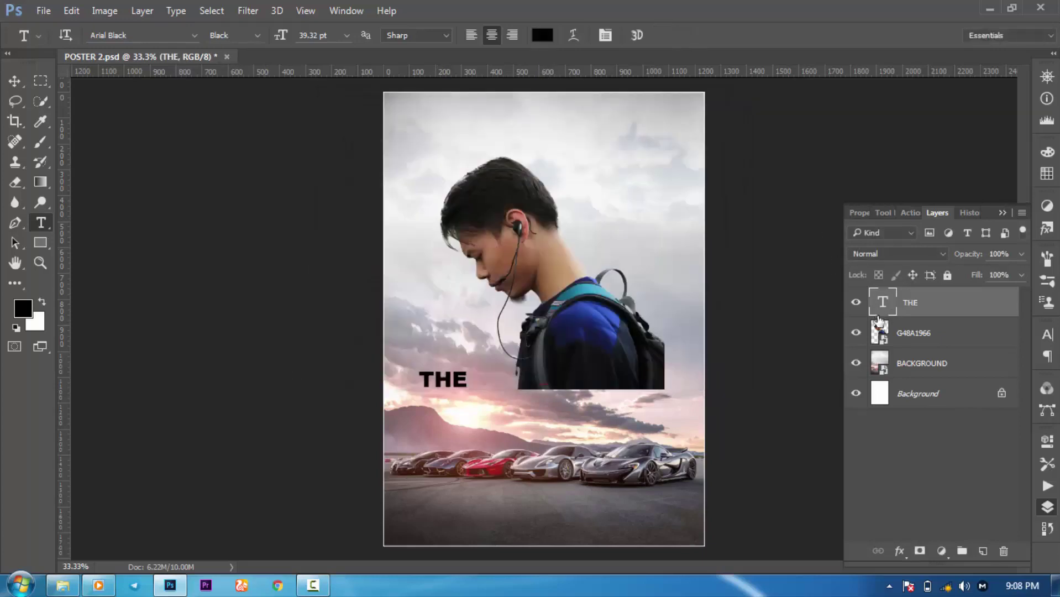
Step: Hide the man's cutout layer and enlarge the word "THE" to 82.66 pt, committing the text
click(856, 333)
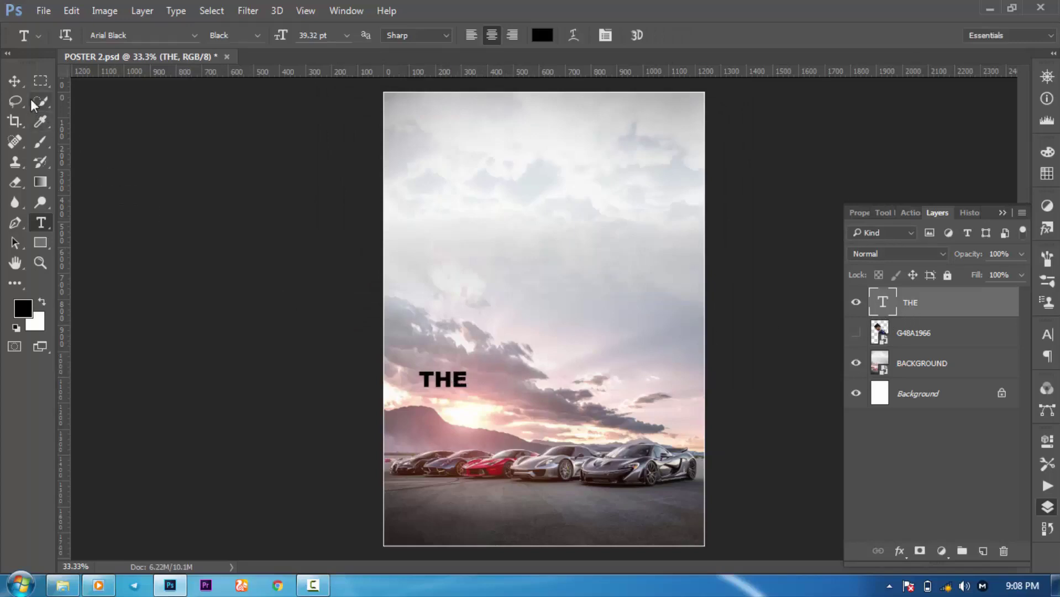
click(455, 382)
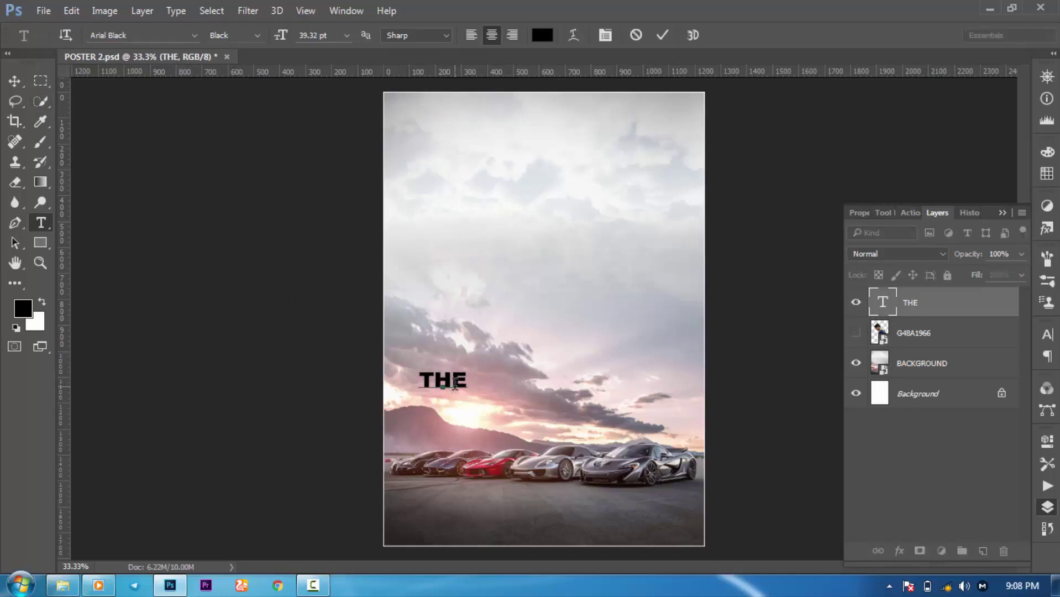
double_click(453, 381)
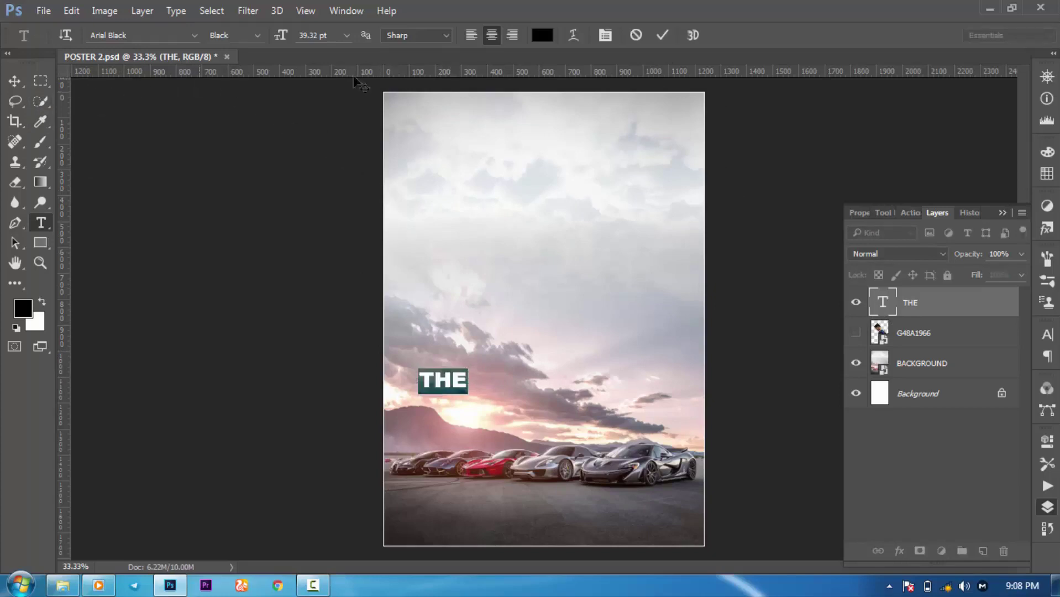
drag(282, 38, 306, 38)
click(660, 37)
key(v)
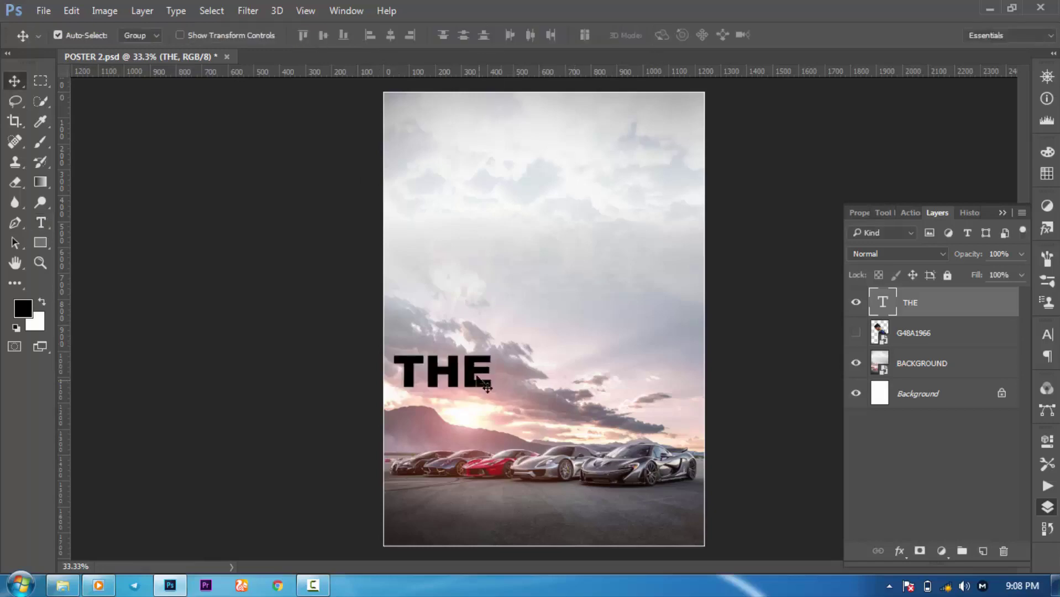
Step: Move "THE" slightly up and to the right over the sky, and skew it horizontally by about -10.3° for a forward slant
drag(473, 366, 499, 341)
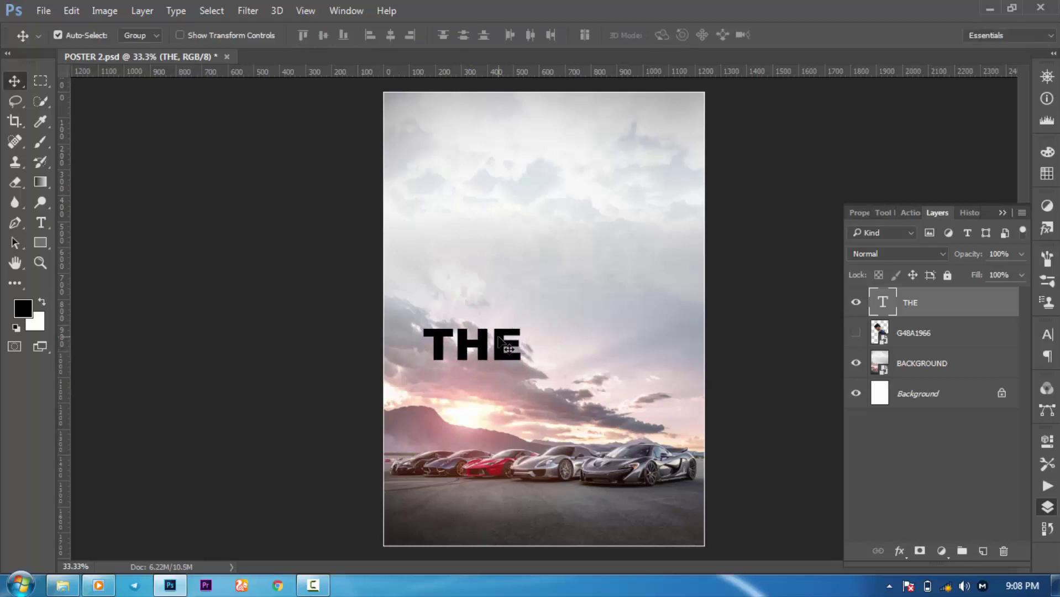
click(212, 36)
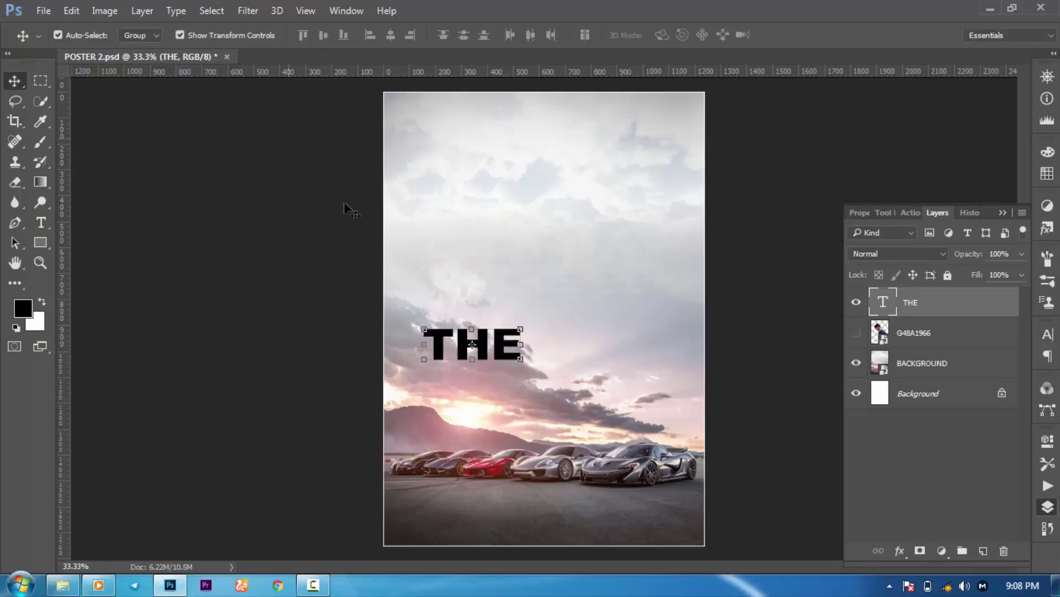
click(473, 329)
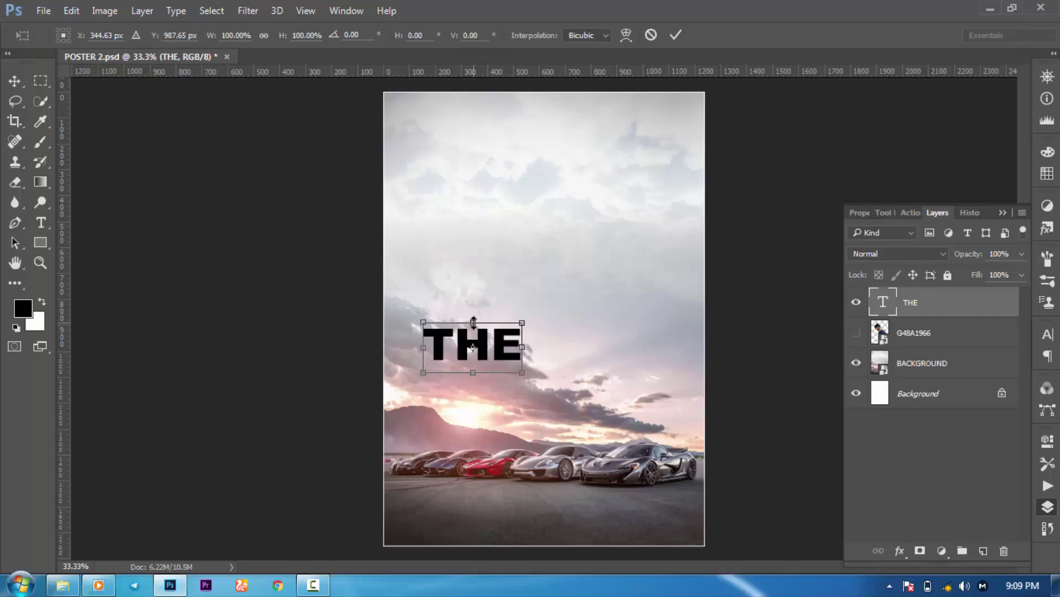
drag(473, 322, 484, 325)
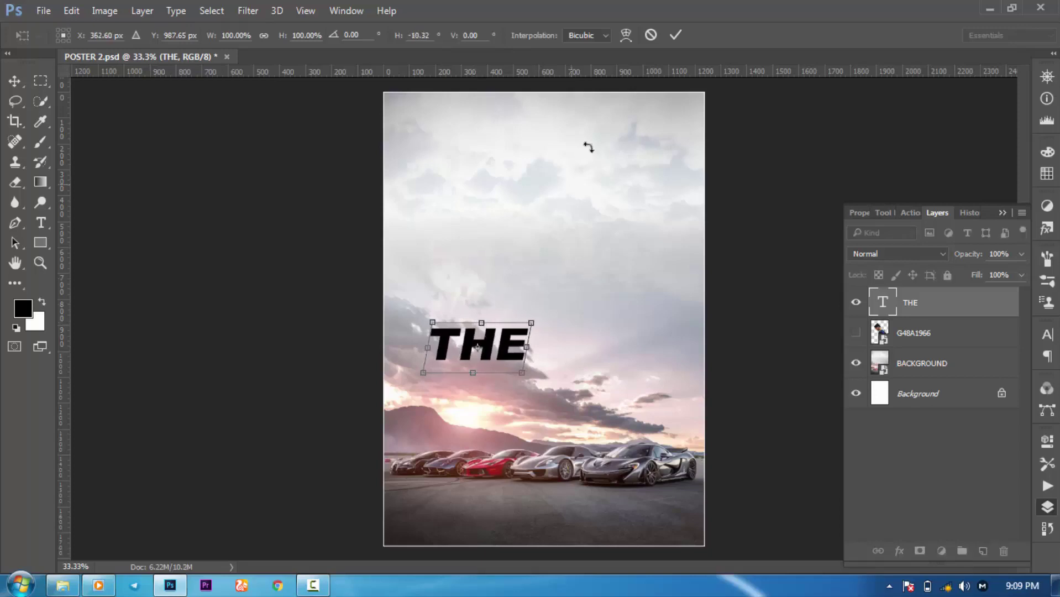
click(674, 36)
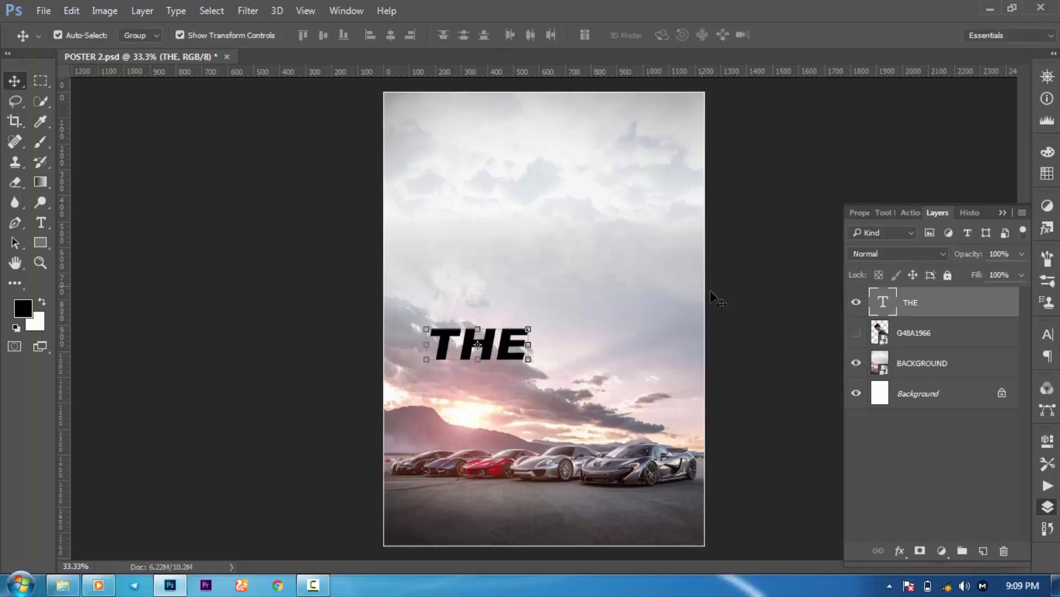
Step: Open the layer style of the "THE" text layer and enable a stroke, keeping the word in view
double_click(958, 308)
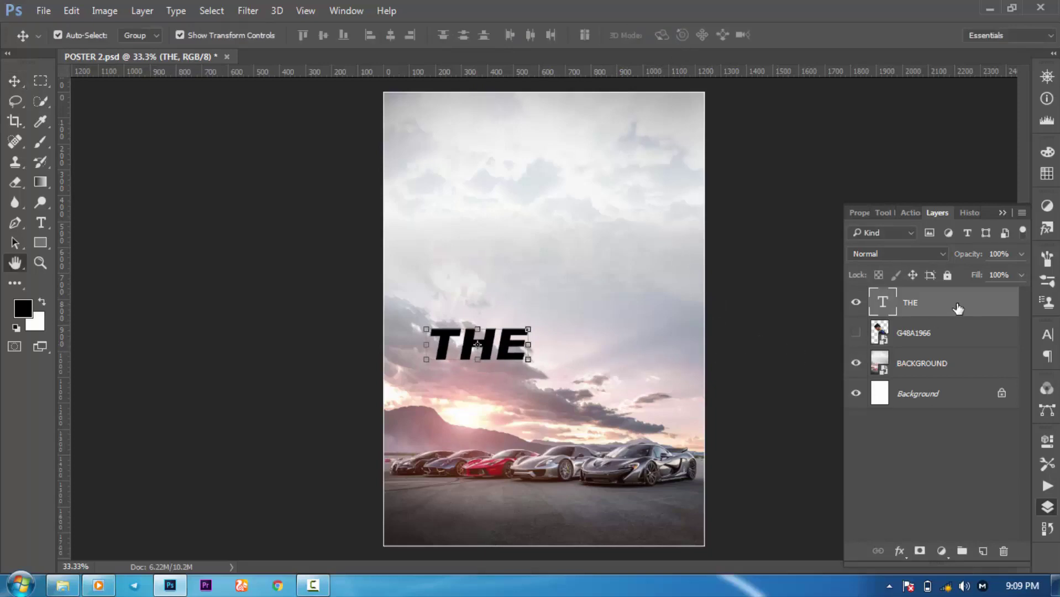
click(801, 137)
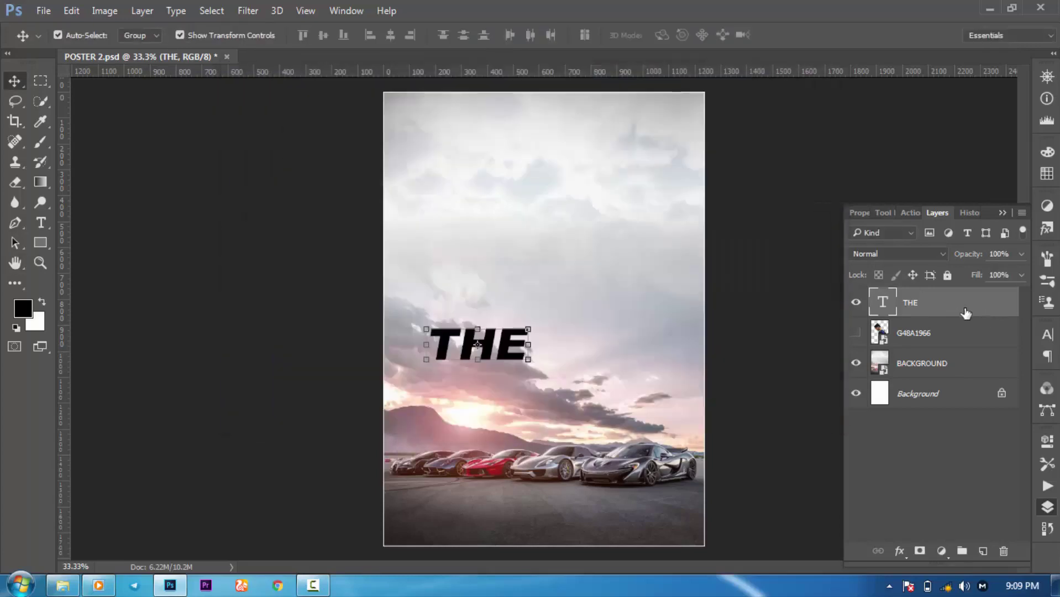
right_click(960, 306)
click(742, 123)
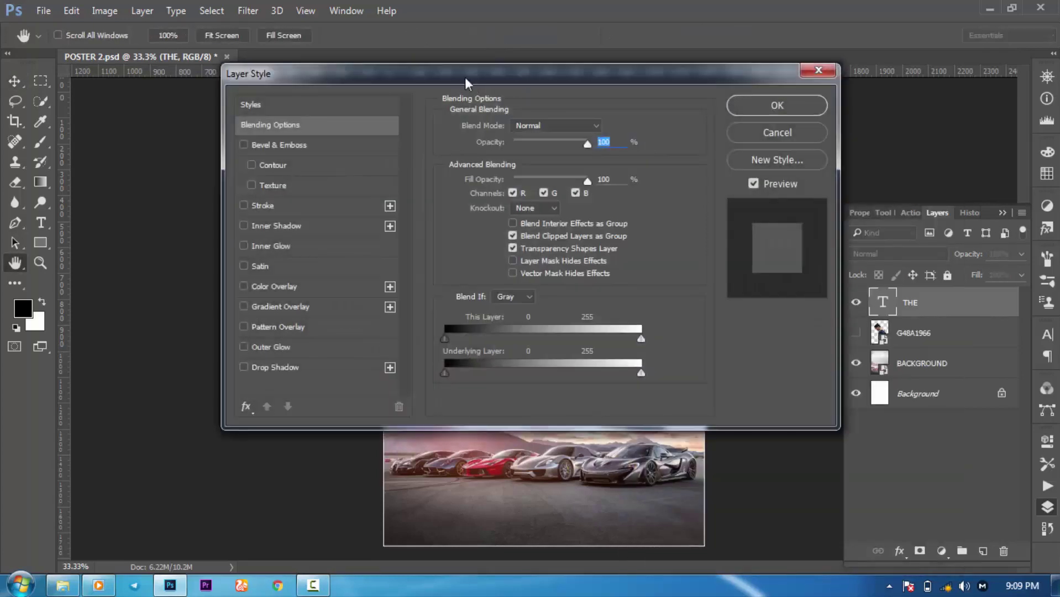
drag(547, 74, 820, 32)
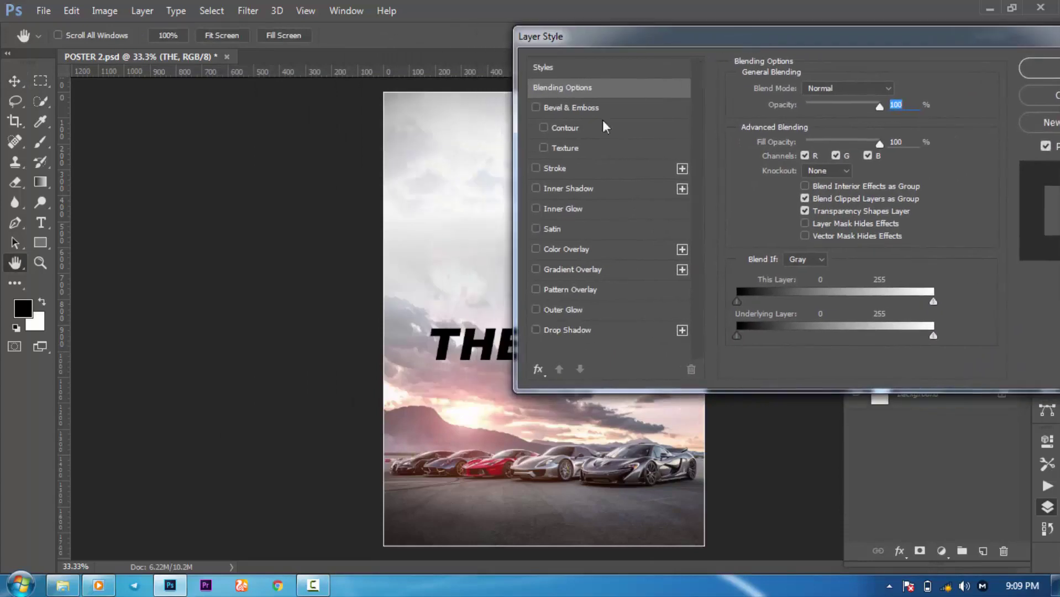
click(560, 166)
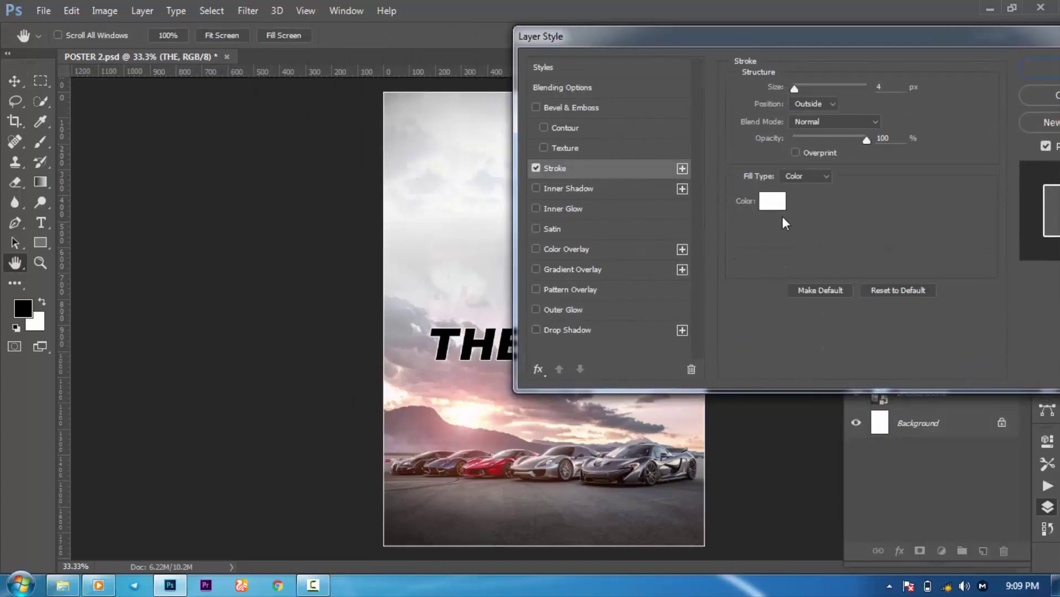
Step: Try the Inside and Center stroke positions and a 5 px size on "THE", returning the position to Outside
click(809, 105)
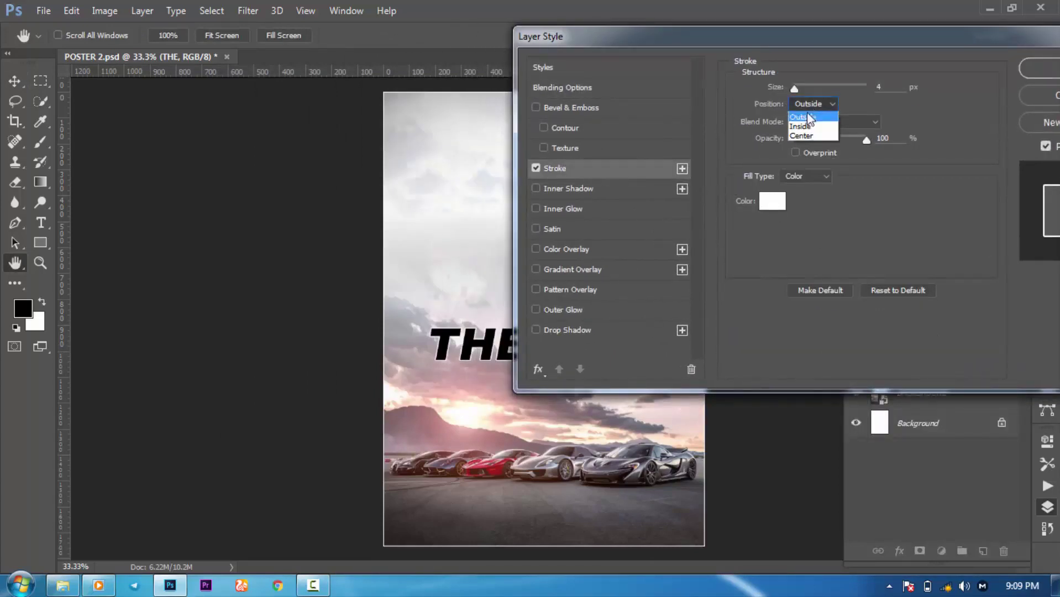
click(802, 127)
click(803, 106)
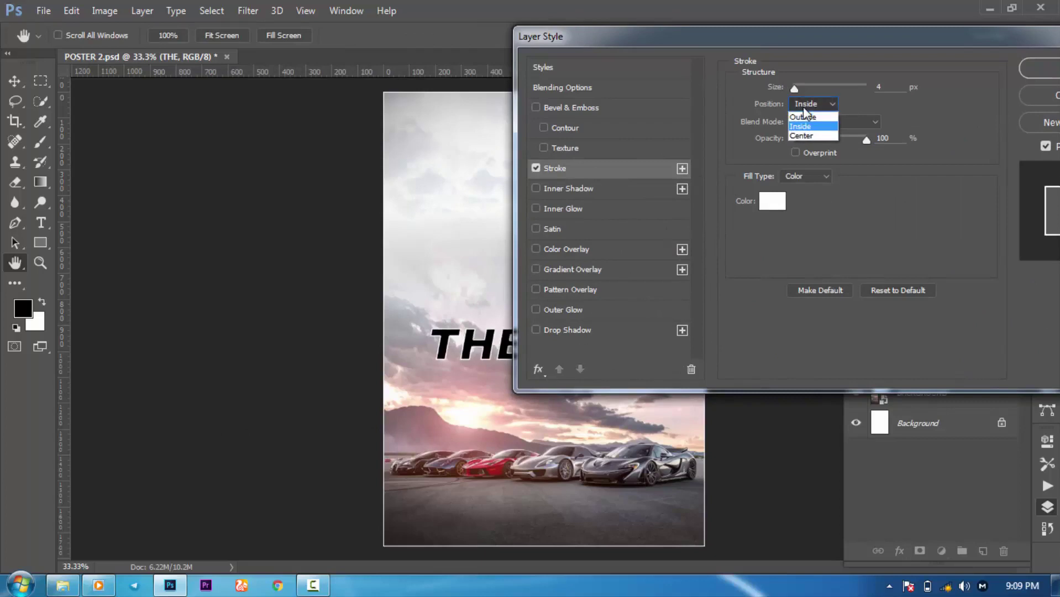
click(826, 105)
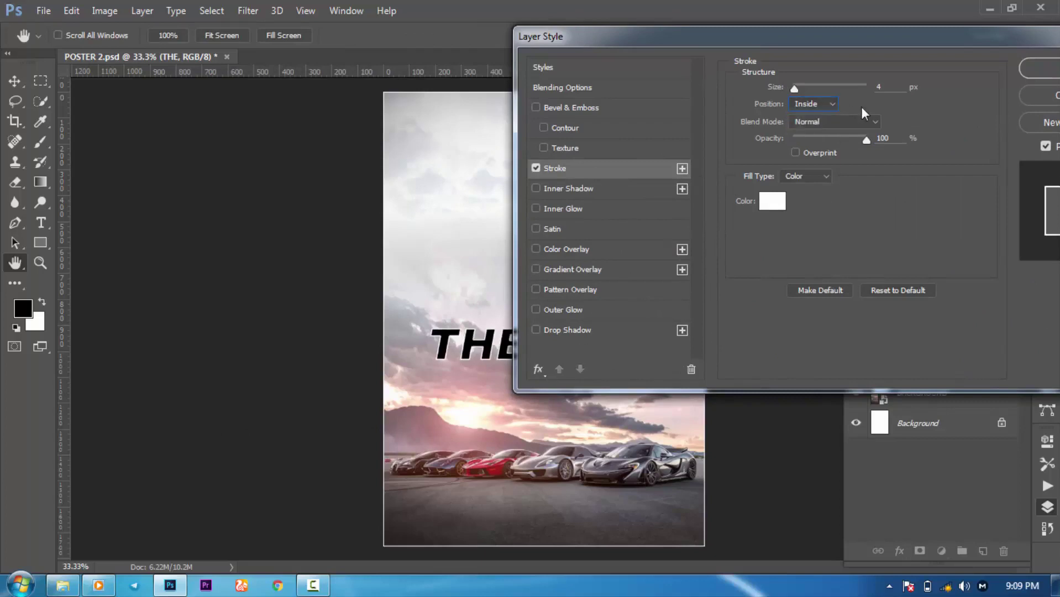
drag(699, 29, 733, 74)
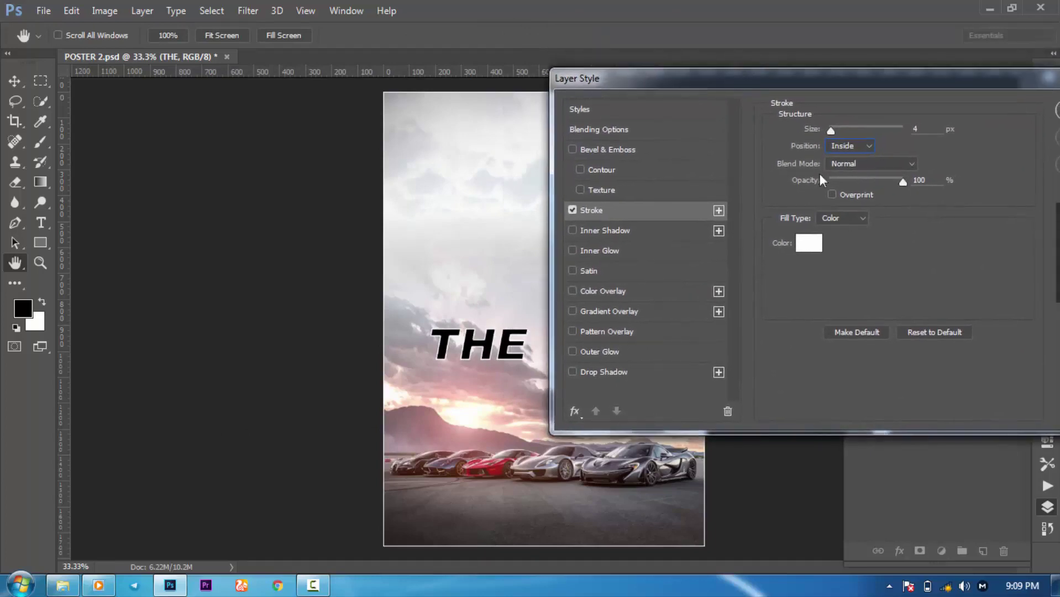
click(849, 150)
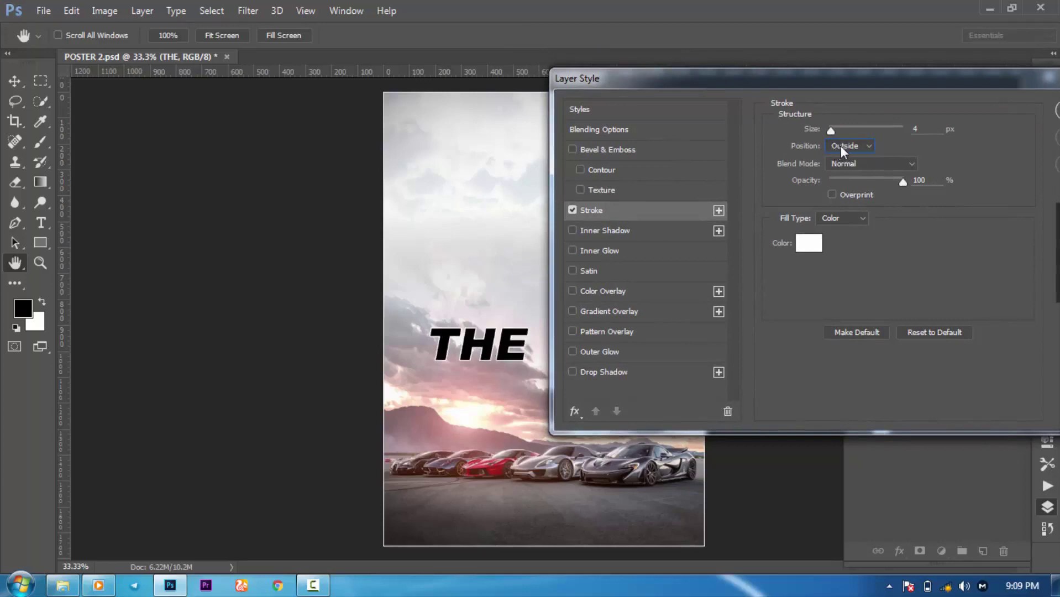
click(842, 145)
click(847, 164)
mouse_move(832, 134)
mouse_down()
mouse_move(848, 133)
mouse_move(831, 136)
mouse_up()
click(841, 147)
click(843, 178)
click(844, 145)
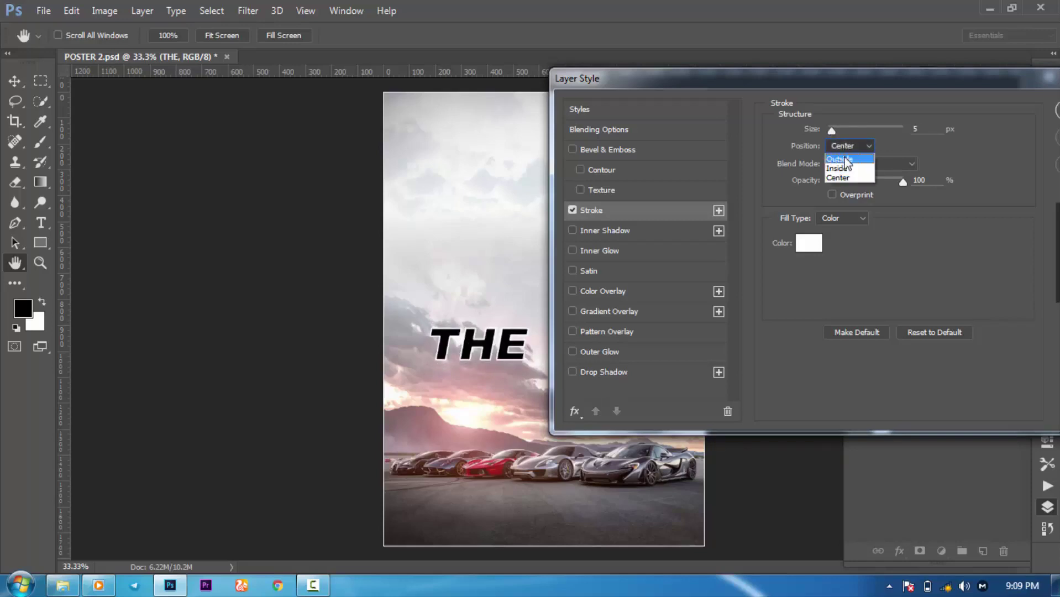
click(846, 160)
Step: Set the outside stroke's size to 4 px and apply the layer style to "THE"
click(834, 134)
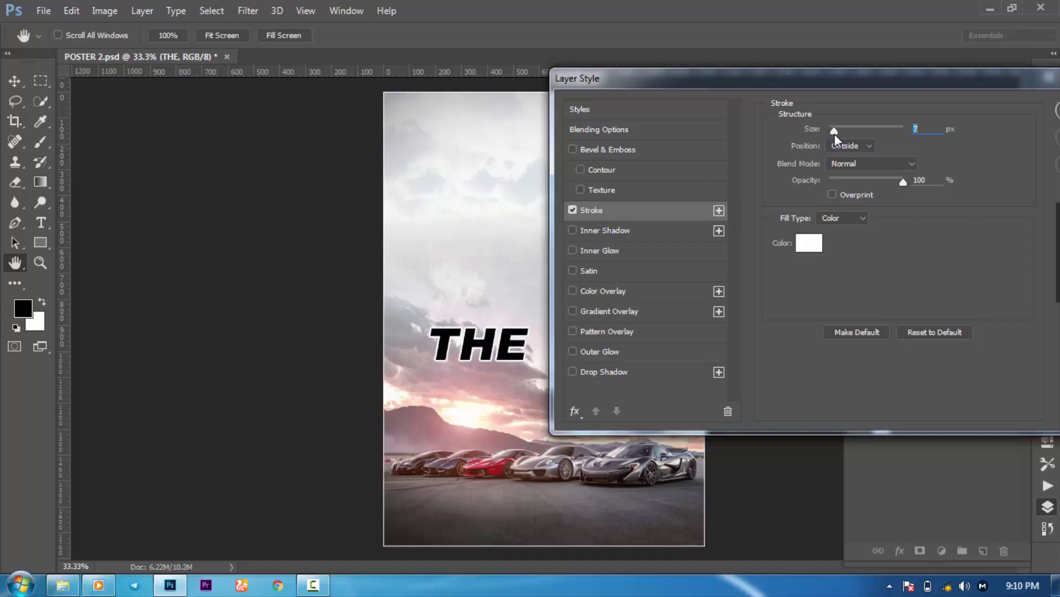
drag(834, 133, 835, 133)
text(4)
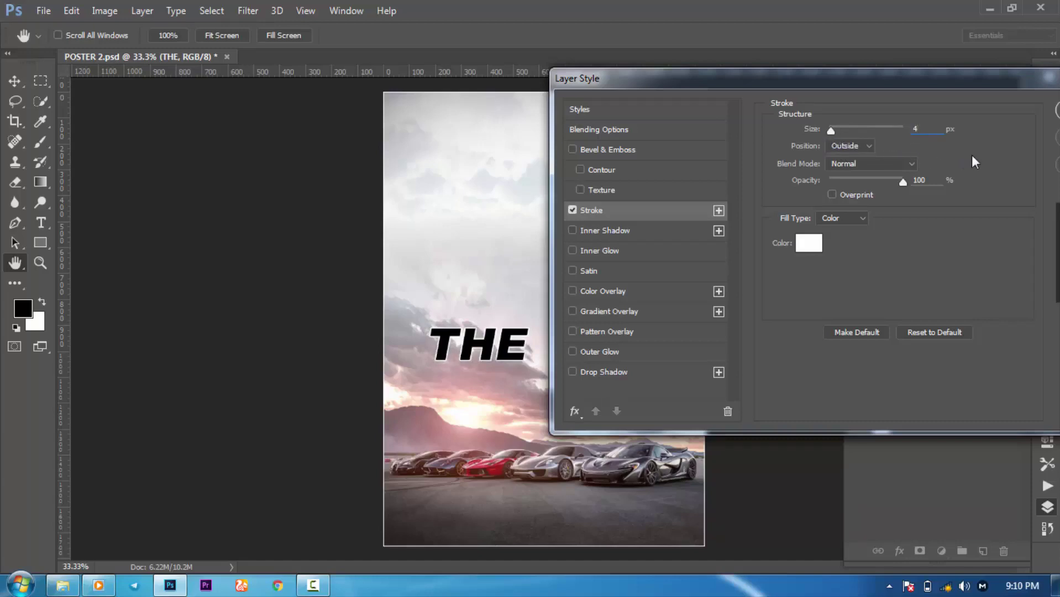
drag(950, 77, 838, 76)
click(966, 103)
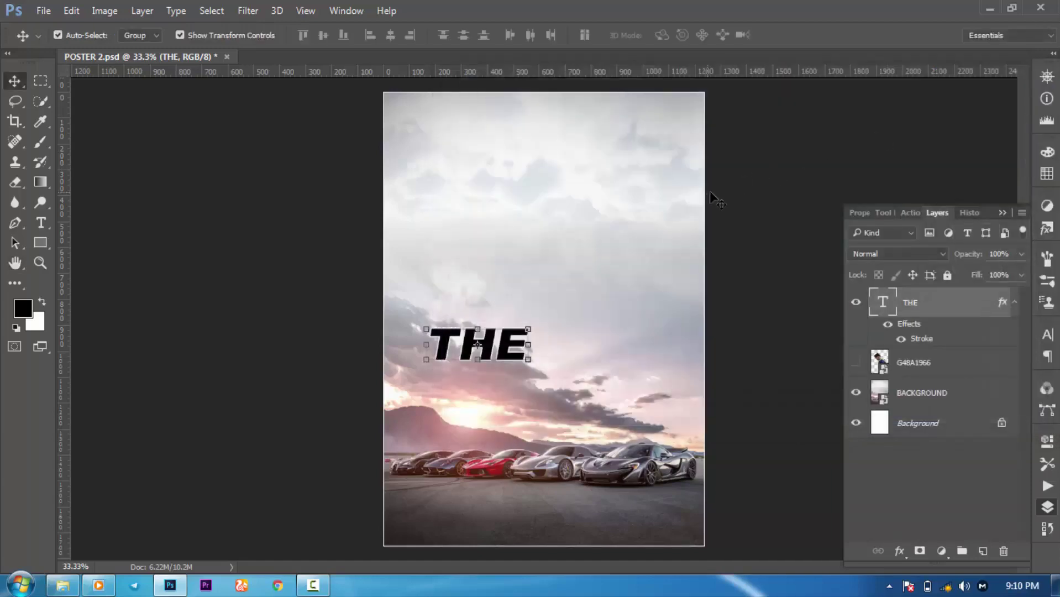
Step: Collapse the effects list of the "THE" layer and place a duplicate of the word directly beneath the original
click(44, 221)
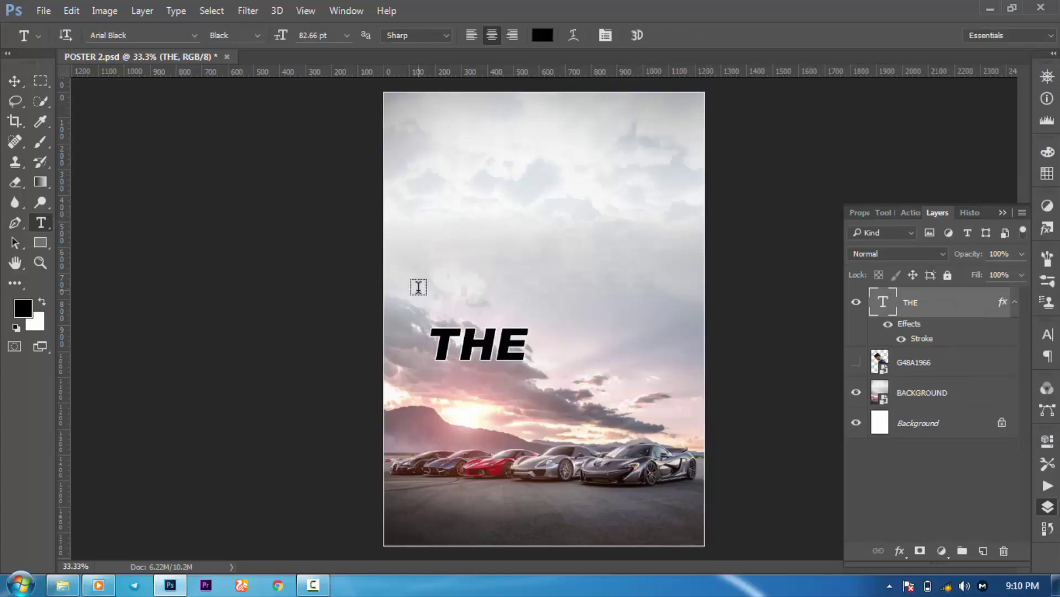
click(15, 81)
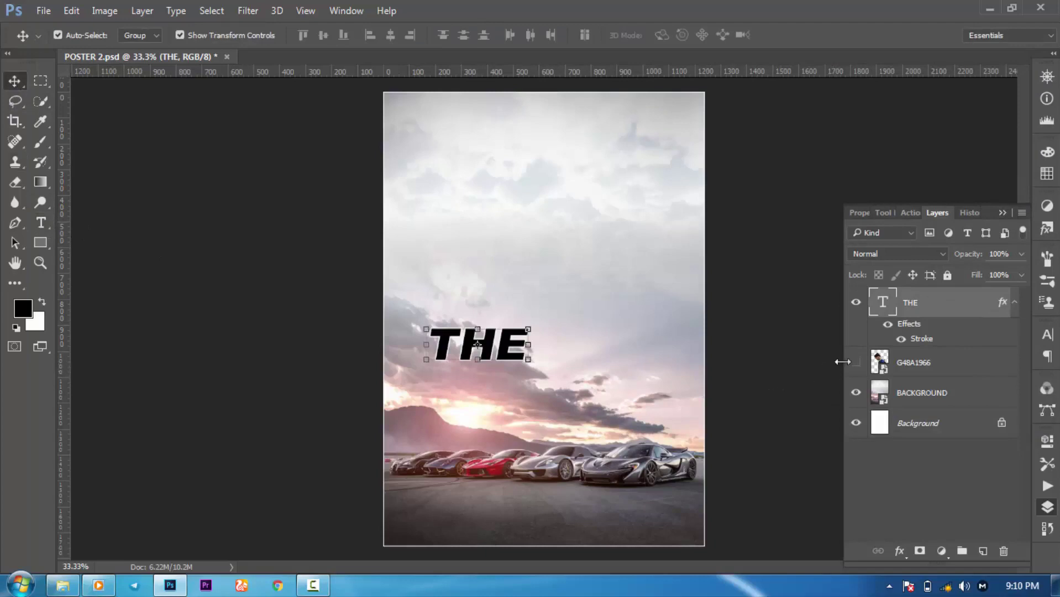
click(1015, 303)
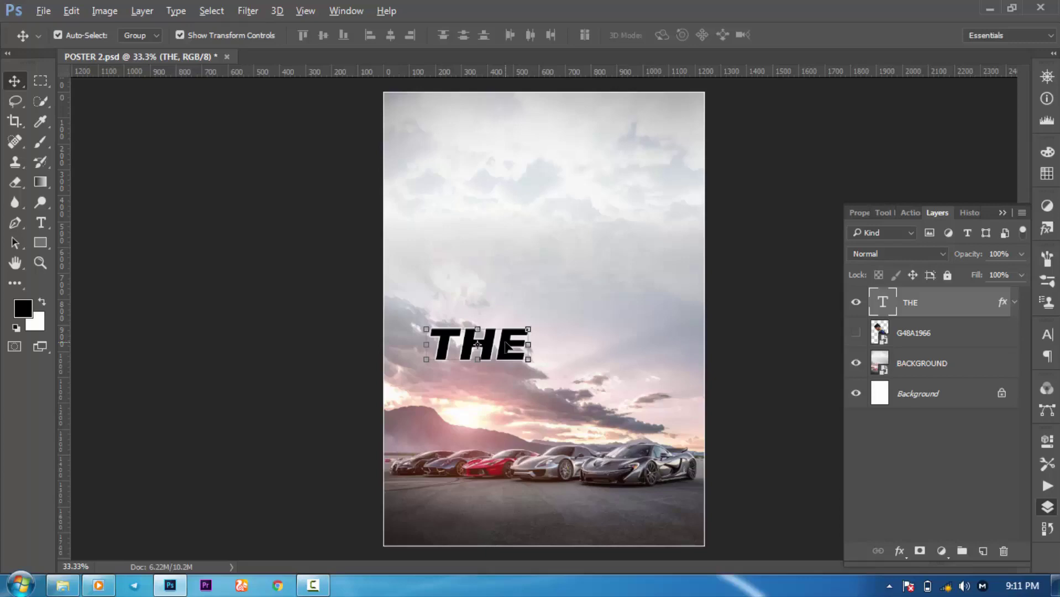
alt+drag(506, 346, 504, 389)
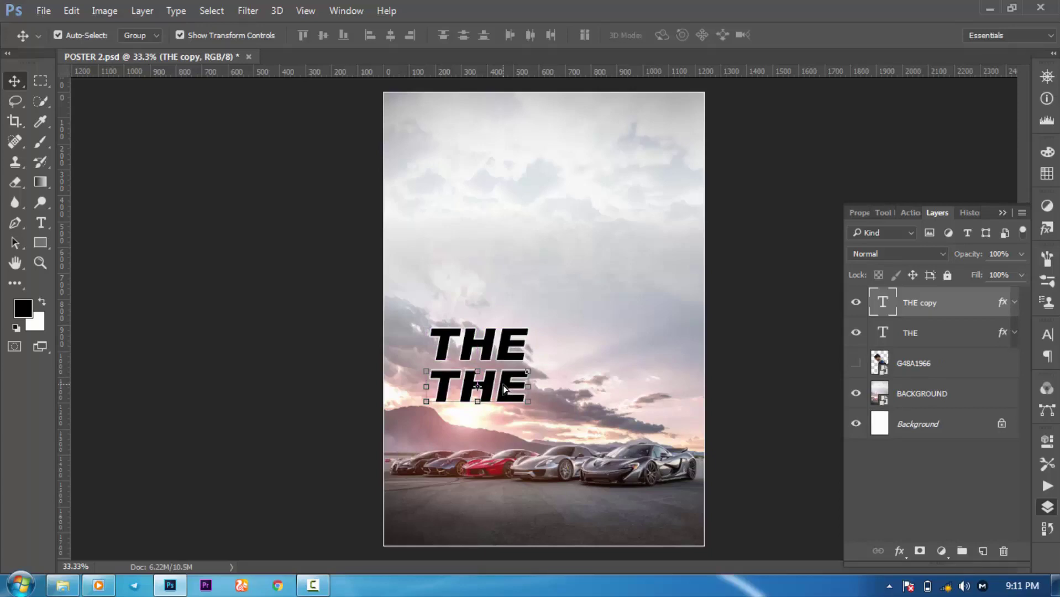
Step: Save the document as a new Photoshop file named POSTER 3 in the POSTER THE FASTI & SERIUS 4 folder
click(44, 11)
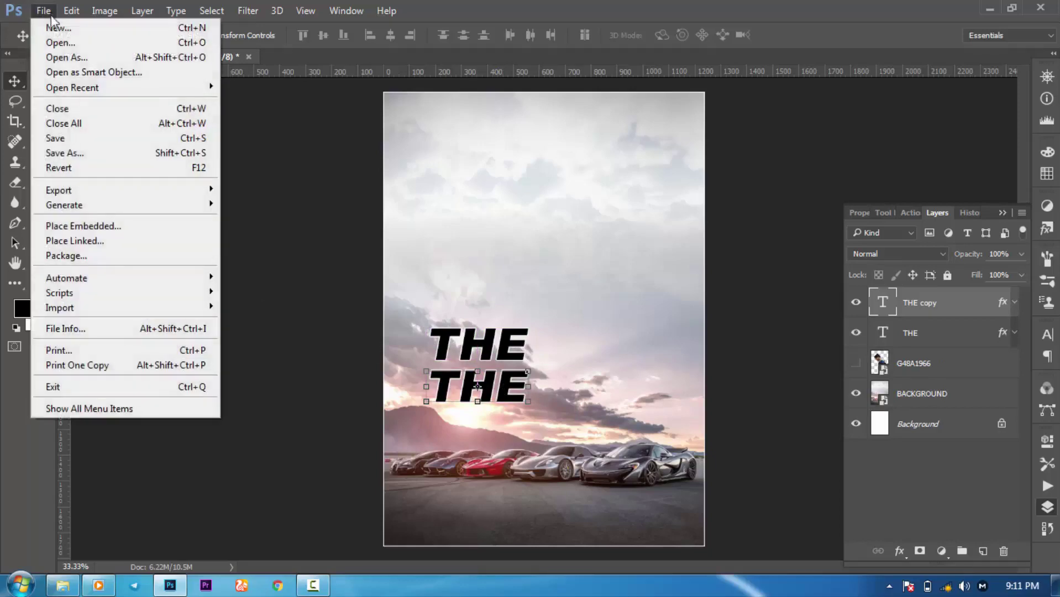
click(73, 153)
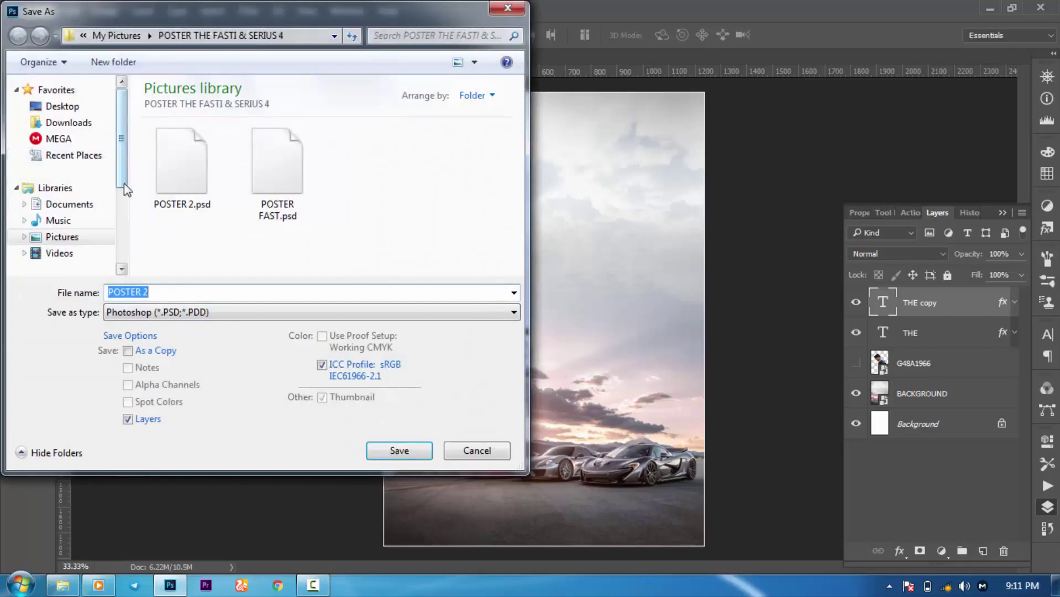
click(157, 292)
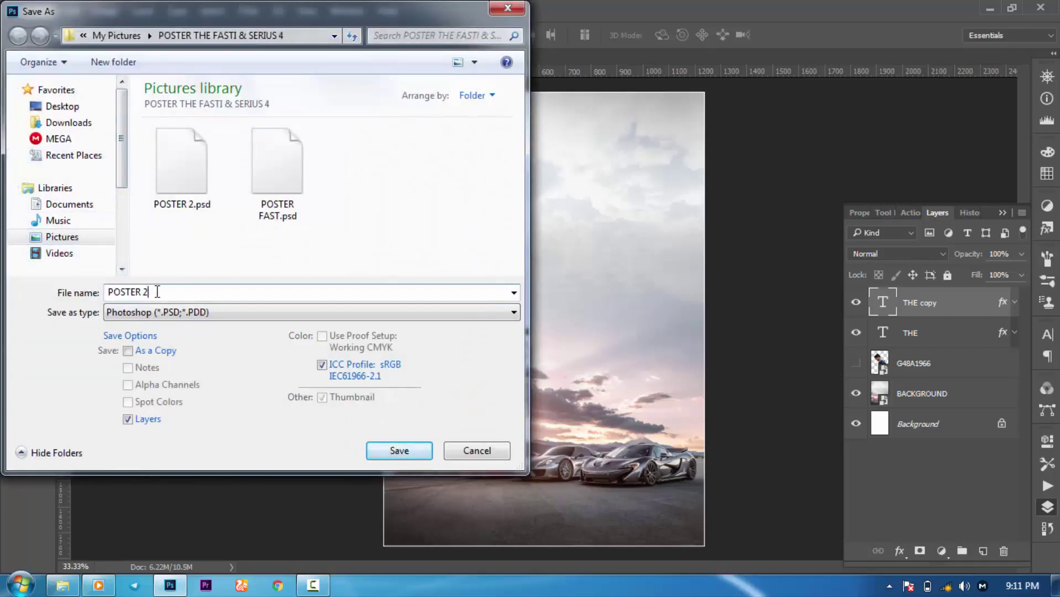
key(BackSpace)
text(3)
click(394, 453)
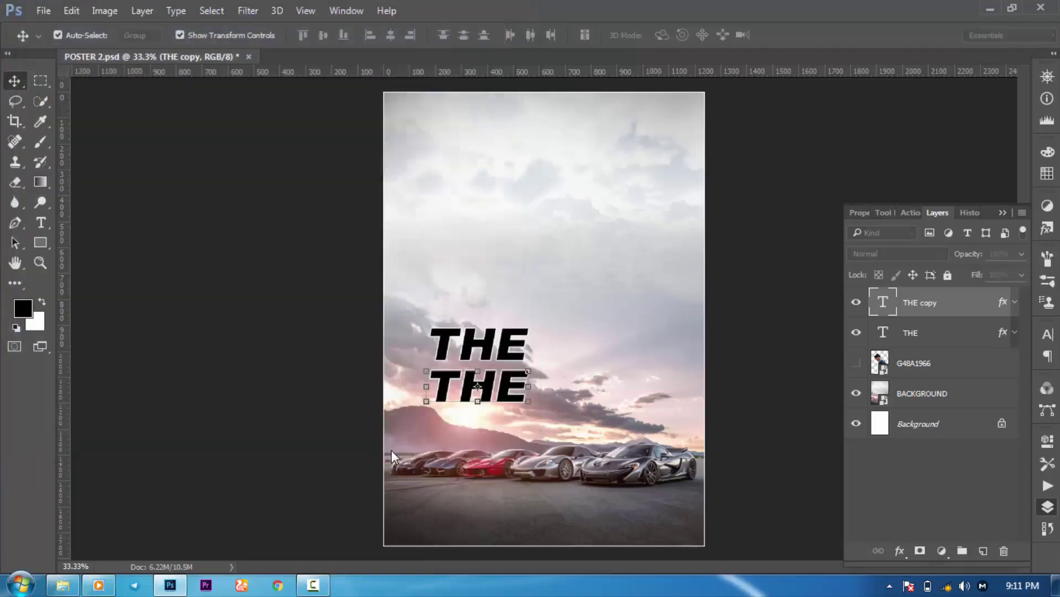
click(709, 172)
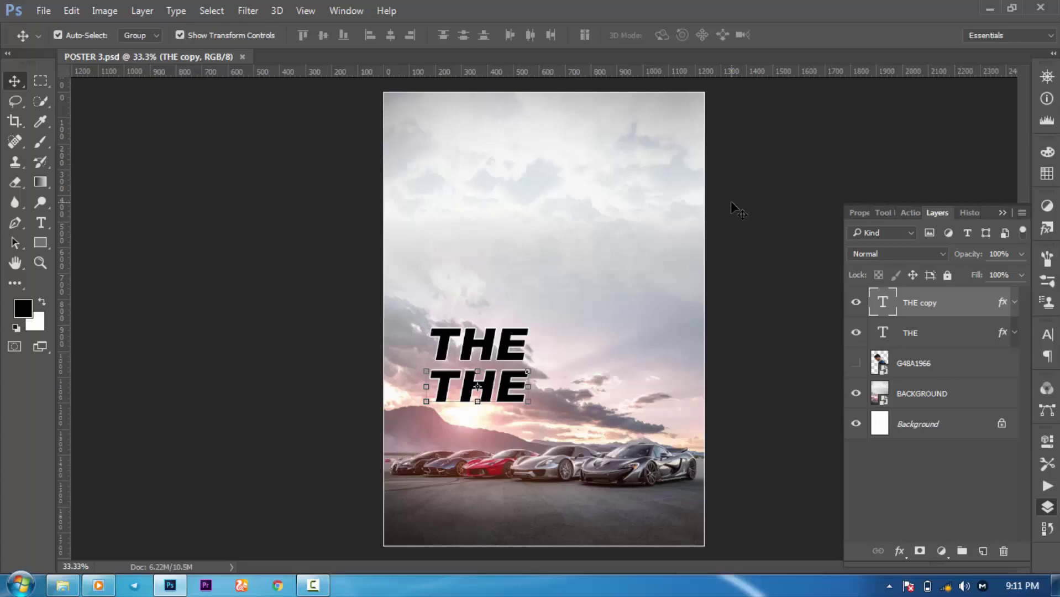
Step: Replace the text of the lower duplicated "THE" with "FASTI"
key(t)
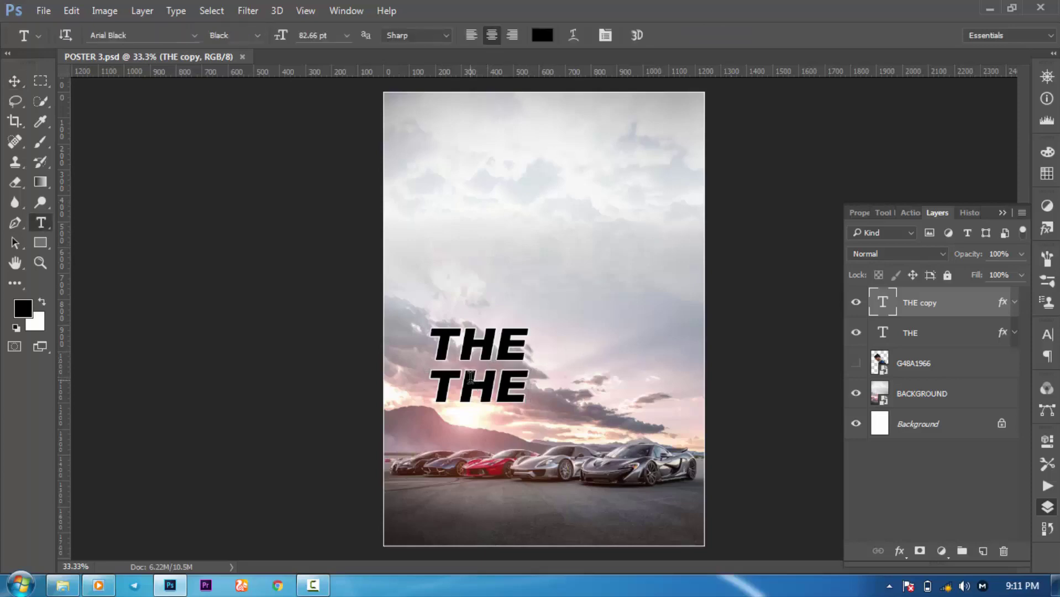
click(471, 378)
key(ctrl+a)
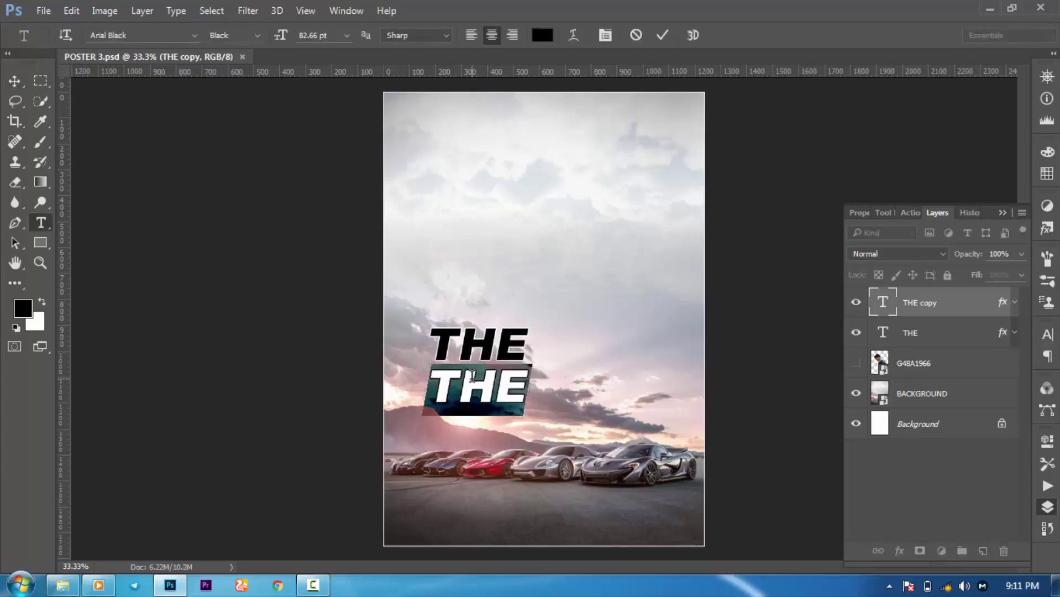
text(FASTI)
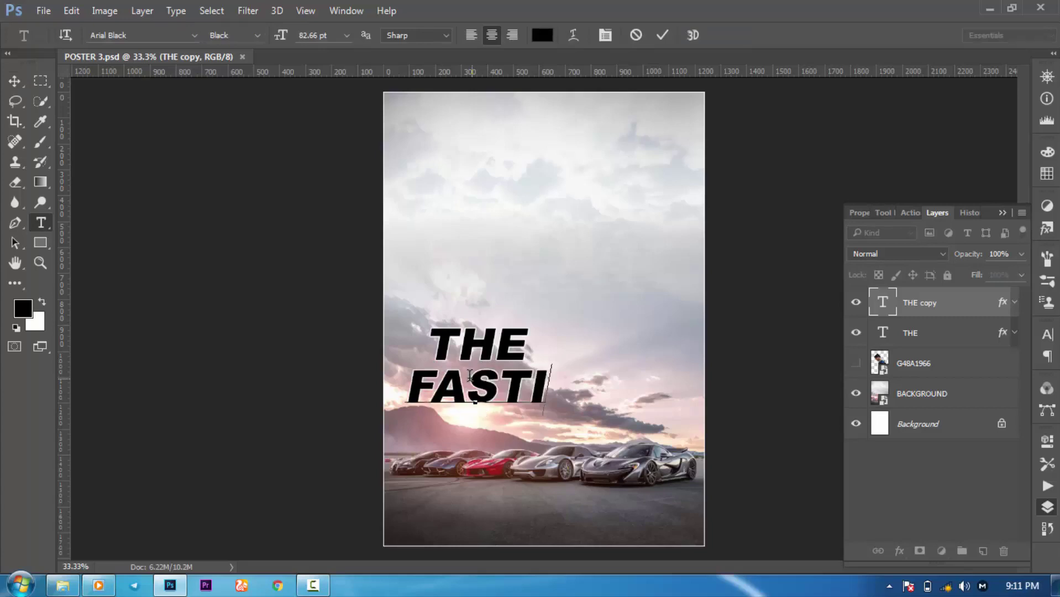
Step: Enlarge only the initial F of "FASTI" to 108.66 pt
click(436, 382)
shift+click(414, 389)
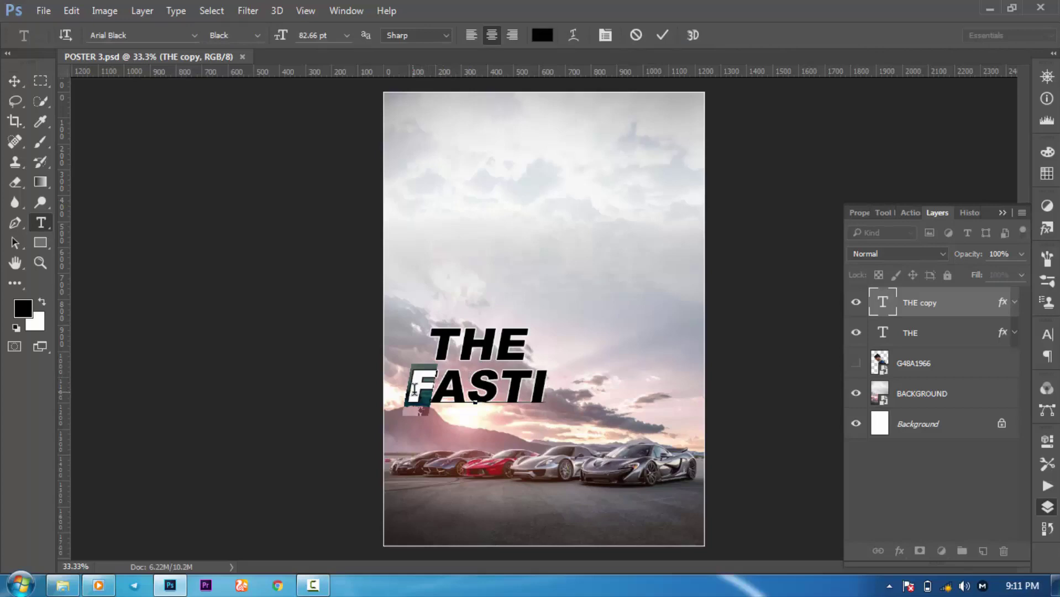
drag(280, 35, 300, 34)
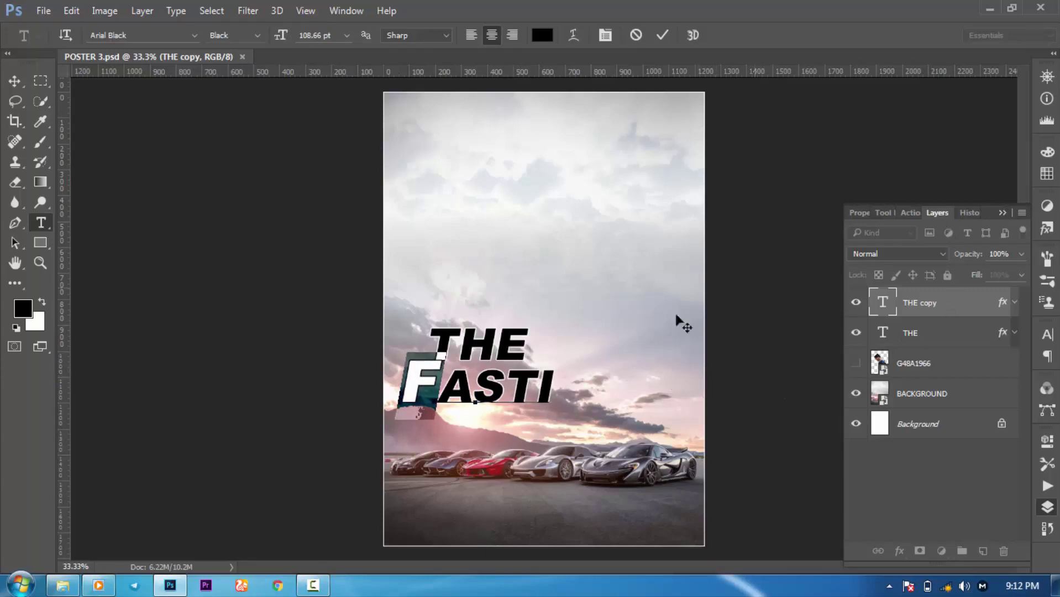
Step: Show the character settings and lower the F of "FASTI" with a baseline shift of -17 pt
click(445, 379)
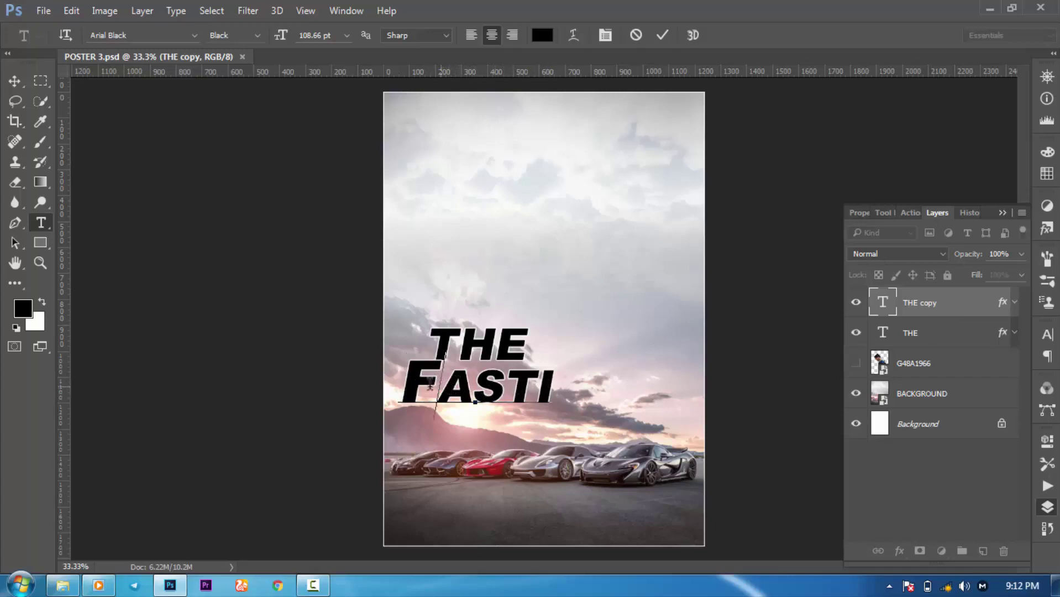
drag(441, 385, 409, 386)
click(337, 12)
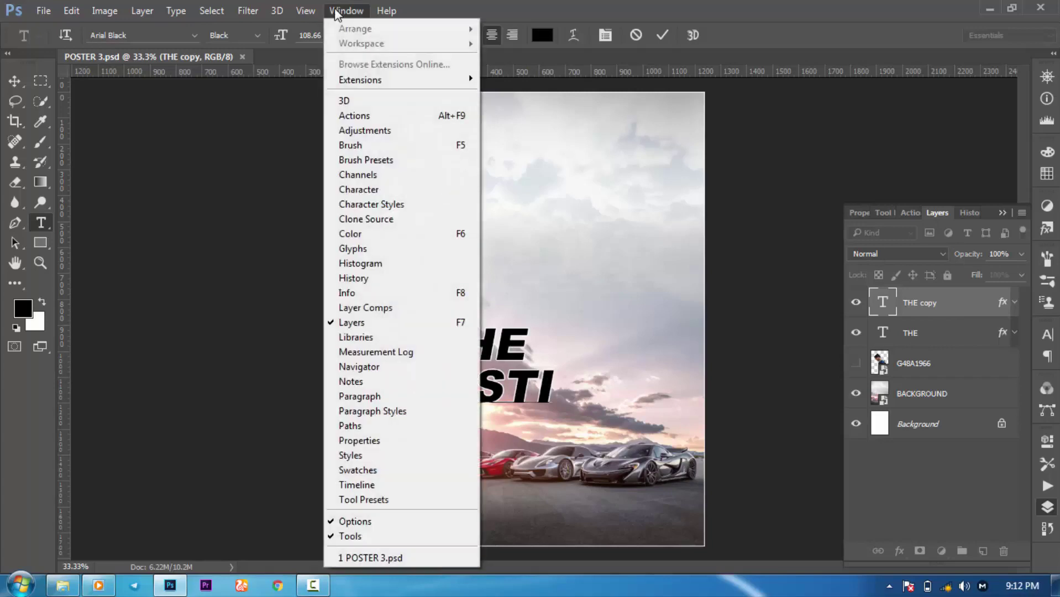
click(376, 190)
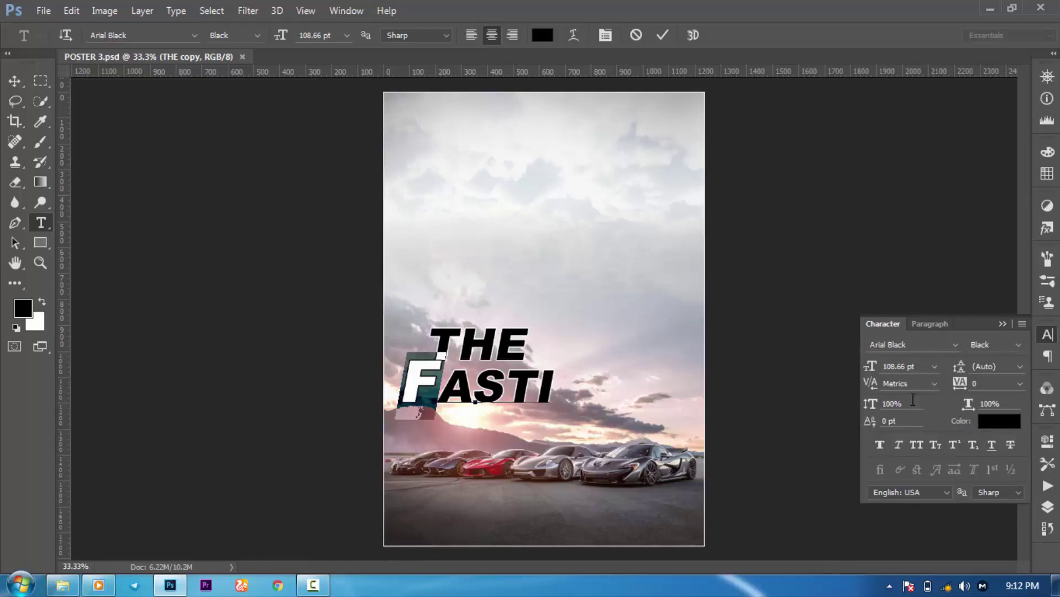
drag(869, 423, 861, 431)
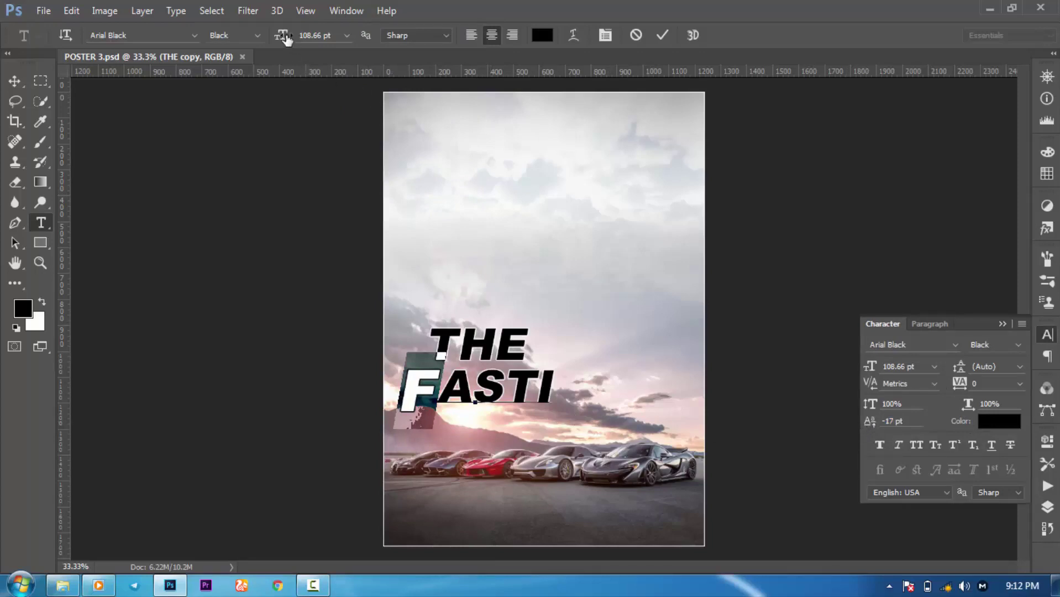
Step: Set the F of "FASTI" to 121.66 pt with a -25 pt baseline shift, commit the text and collapse the character settings
drag(286, 38, 302, 40)
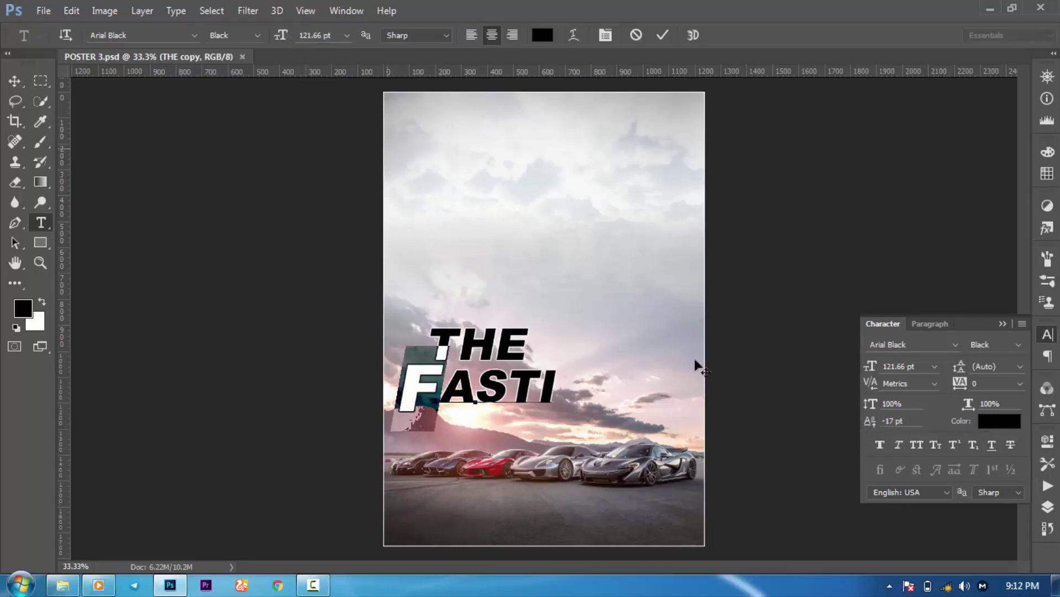
drag(871, 422, 869, 426)
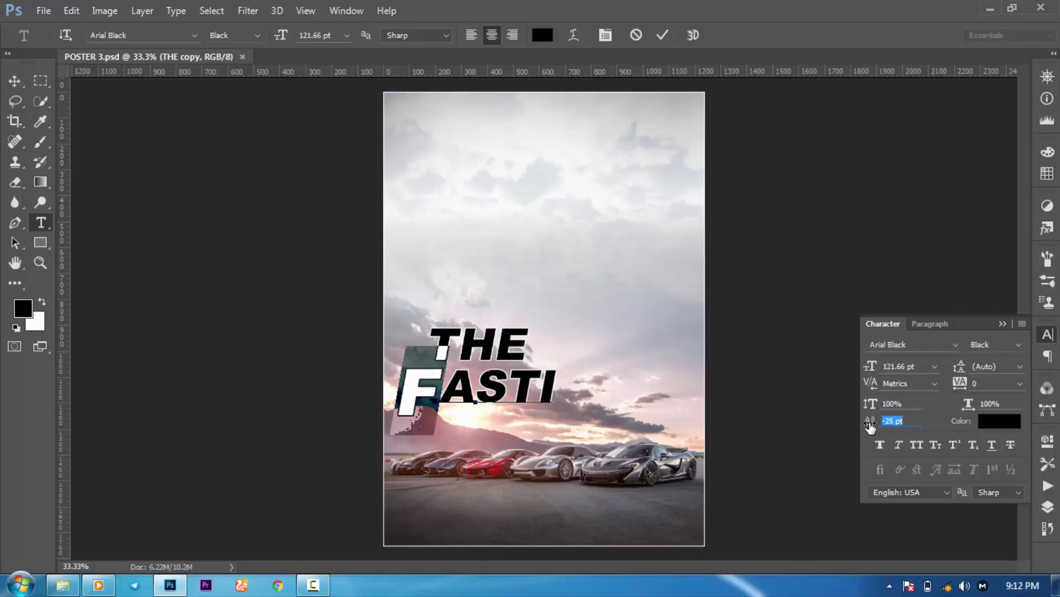
click(662, 36)
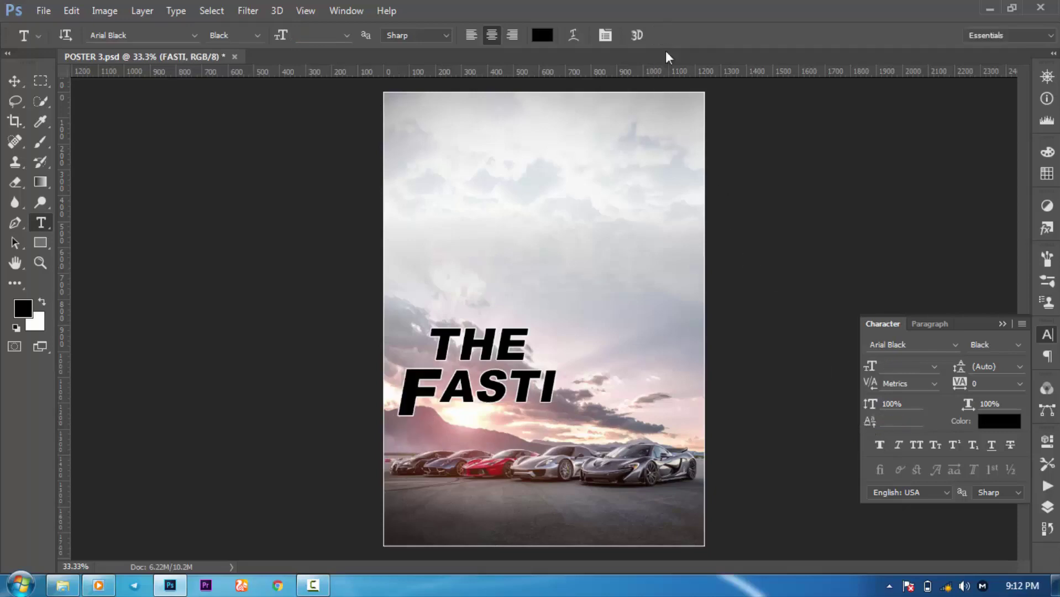
click(1002, 324)
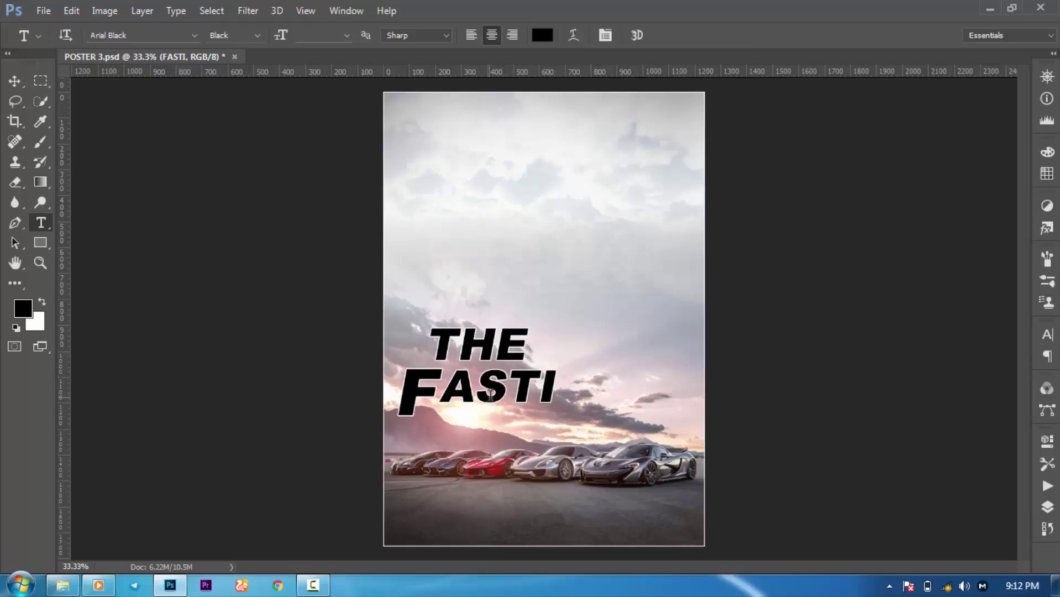
Step: Tighten the kerning between the letters of "FASTI" and commit the text
click(463, 383)
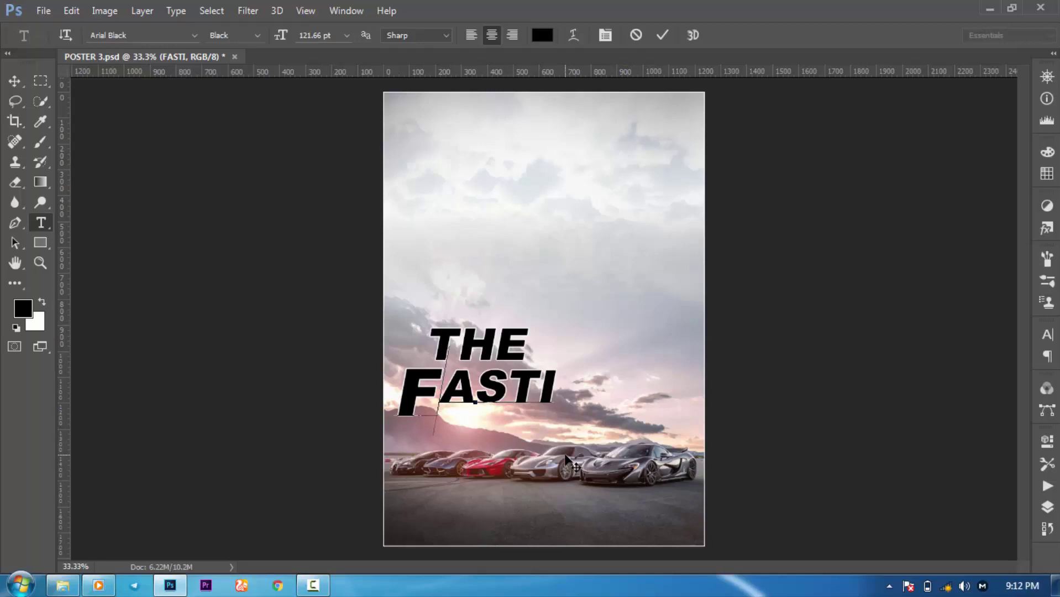
key(alt+Left)
key(alt+Left)
key(Right)
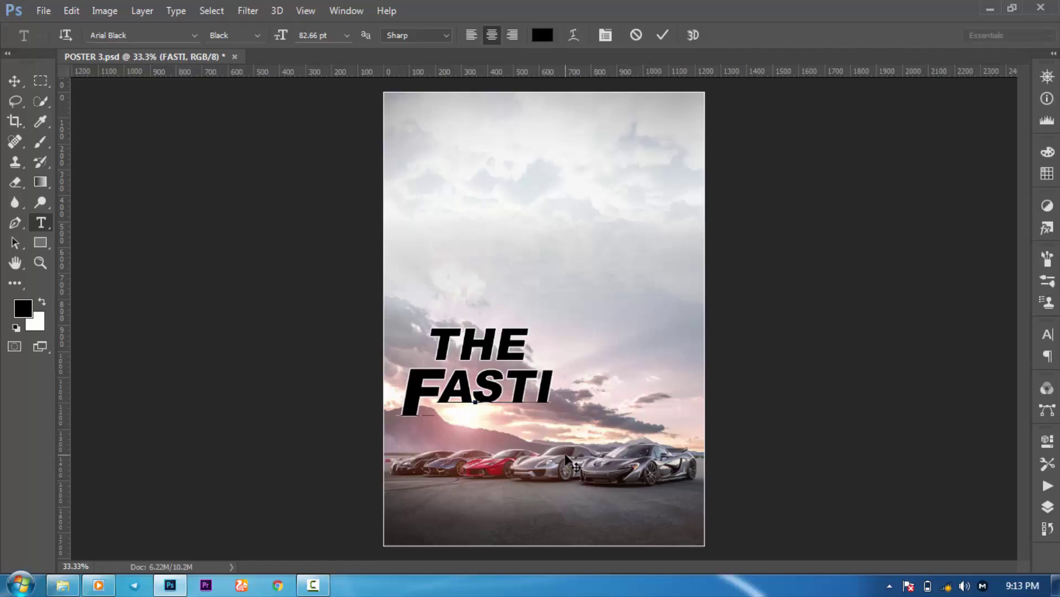
key(Right)
key(alt+Left)
key(alt+Left)
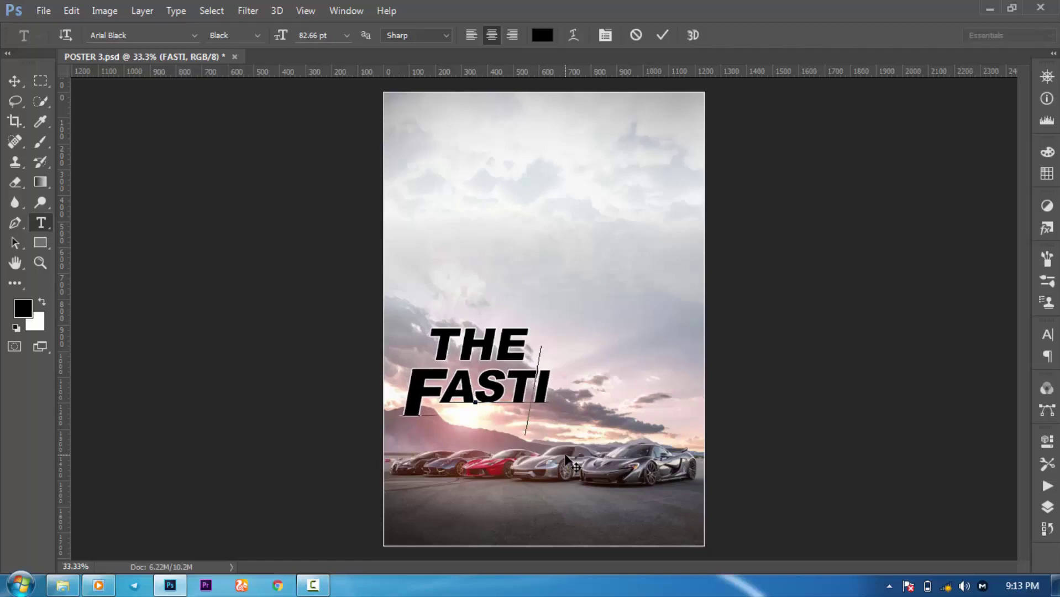
click(662, 35)
Step: Tighten the kerning between the letters of "THE" and commit the text
click(463, 342)
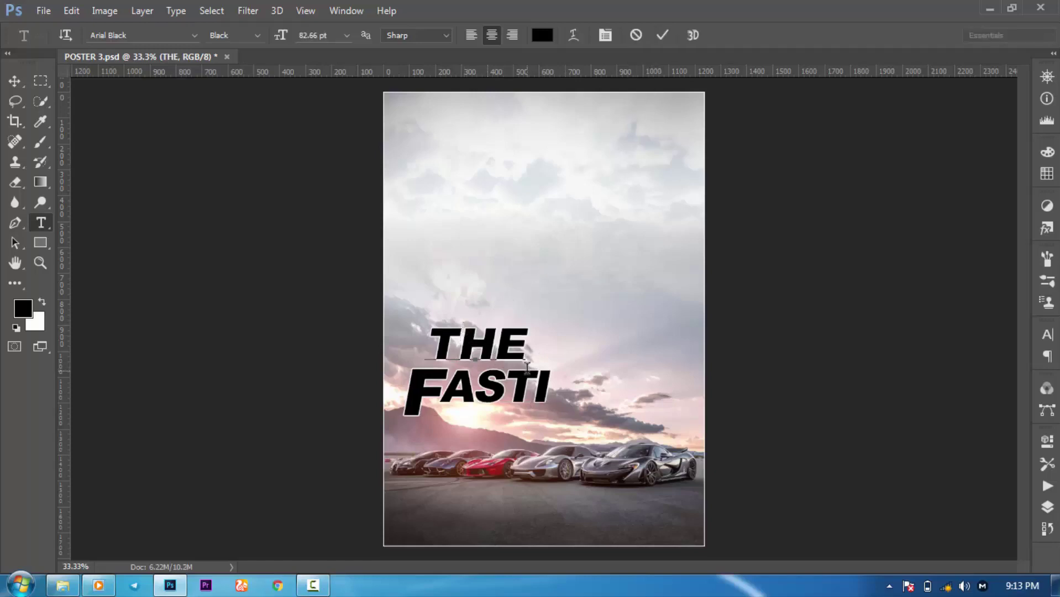
key(Right)
key(alt+Left)
key(alt+Left)
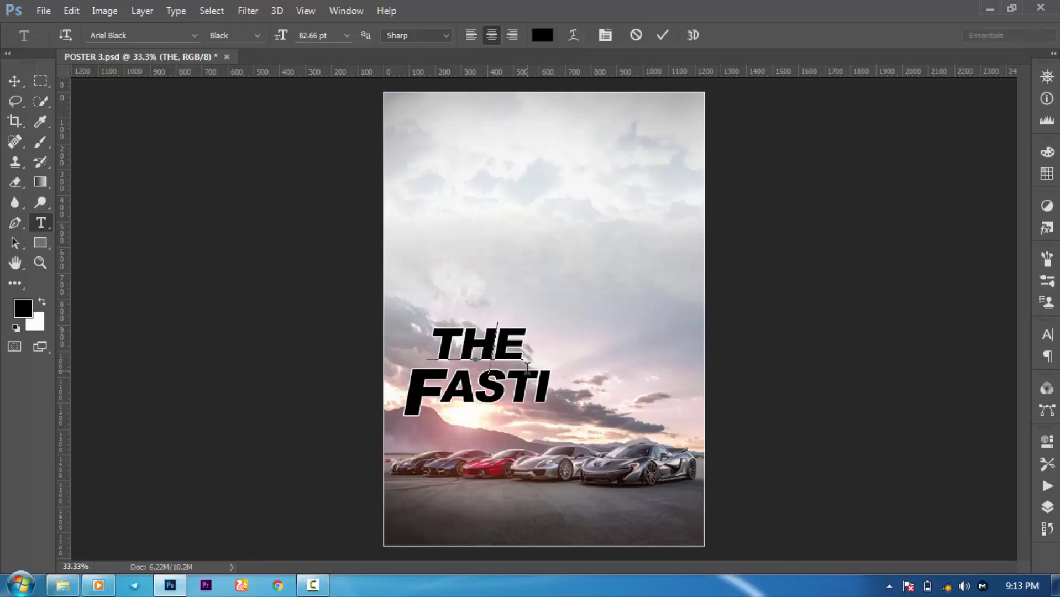
click(661, 36)
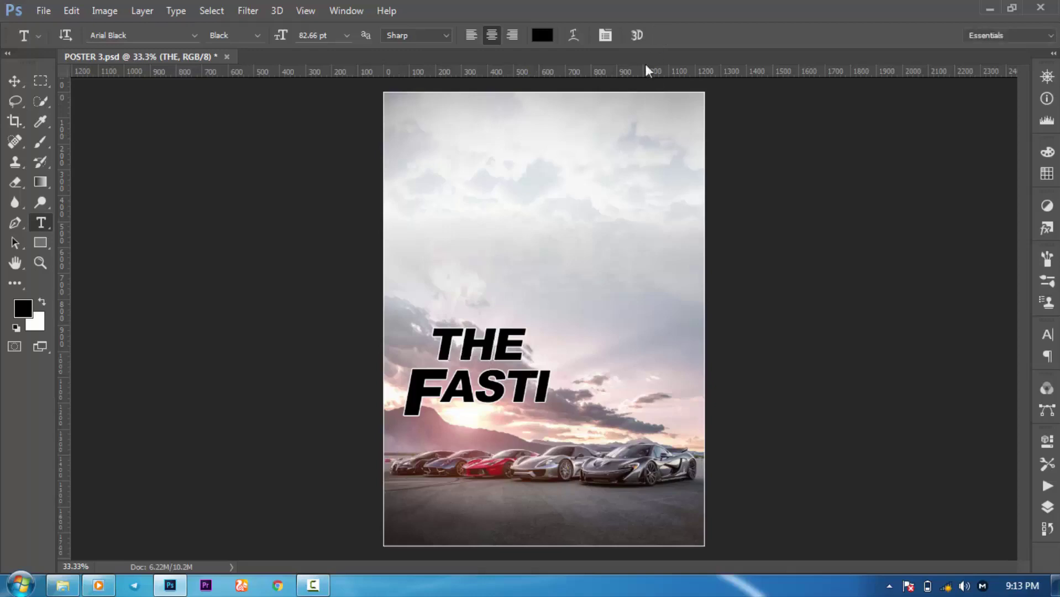
Step: Move "FASTI" slightly right and up so it sits close beneath "THE"
key(v)
click(420, 383)
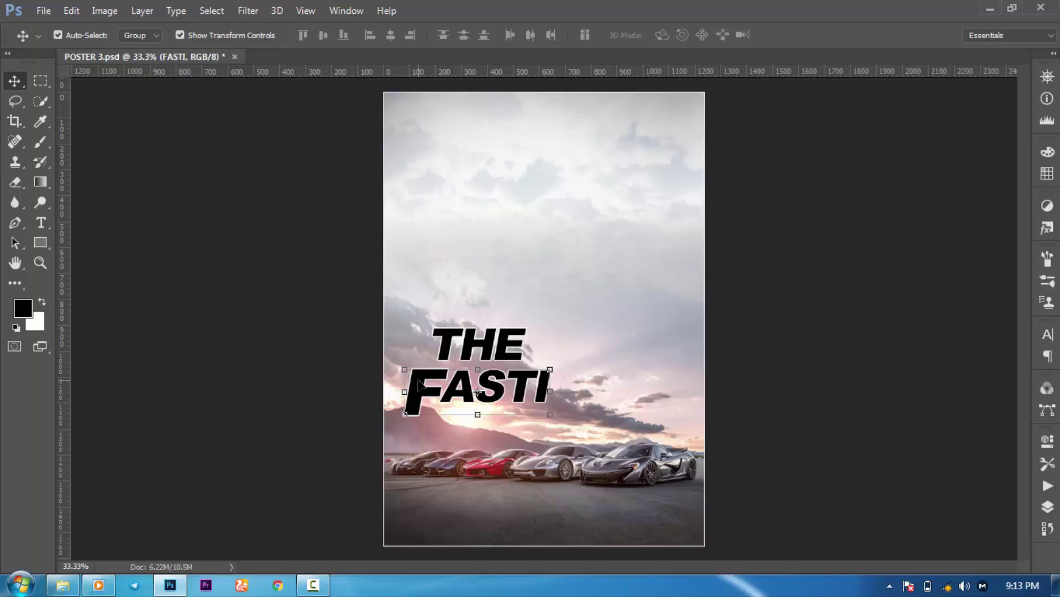
drag(421, 383, 435, 381)
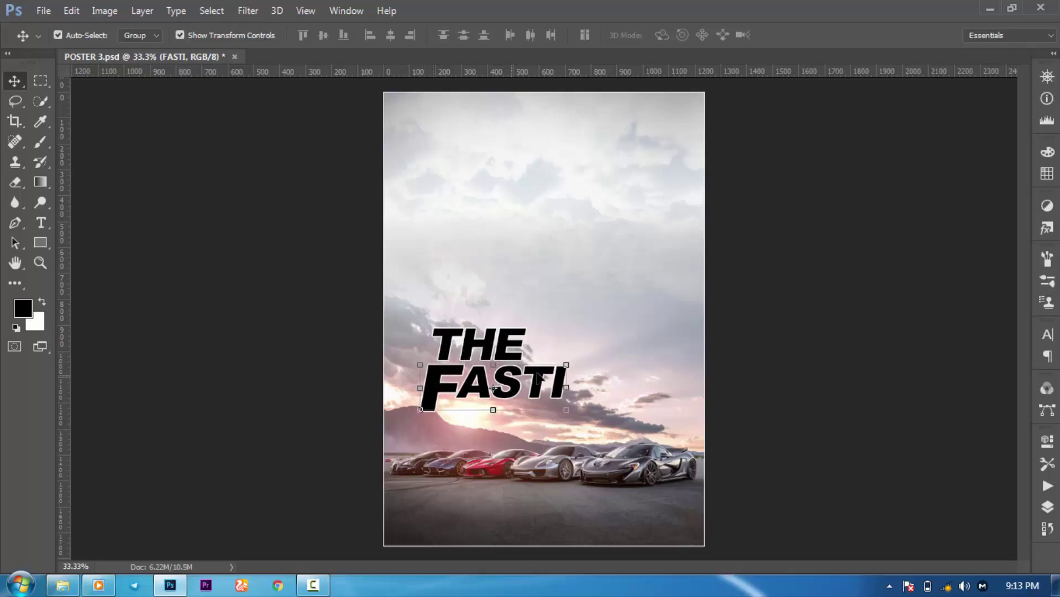
Step: Add "&" to the end of "FASTI", tighten the kerning before it and commit the text
key(t)
click(564, 378)
text(&)
key(Left)
key(alt+Left)
key(alt+Left)
key(alt+Left)
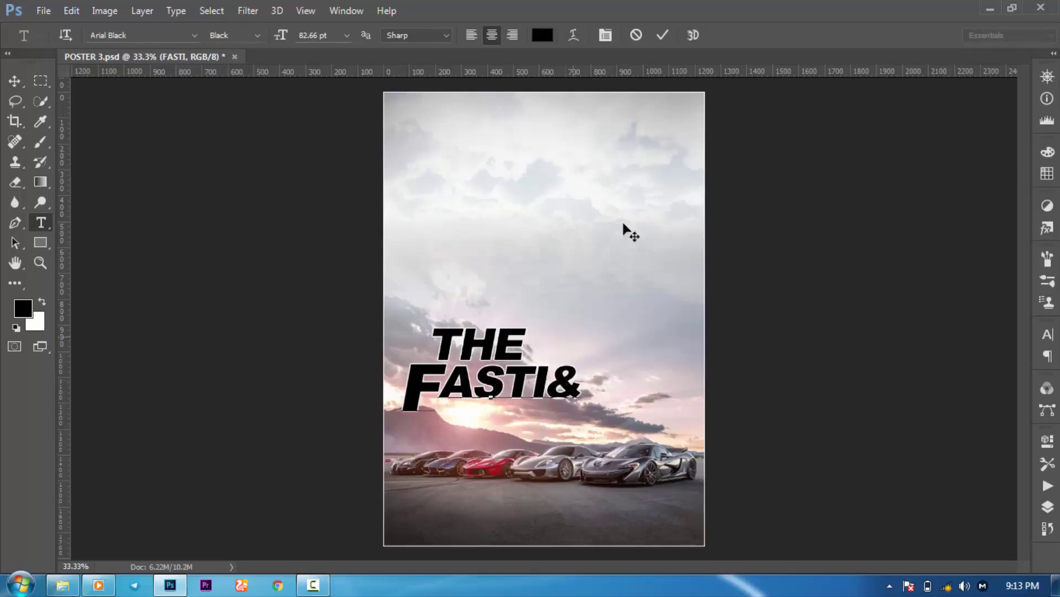
click(655, 34)
Step: Nudge "FASTI&" to the right until its F starts just left of the T in "THE"
key(v)
key(shift+Right)
key(shift+Right)
key(shift+Right)
key(shift+Right)
key(shift+Right)
key(shift+Right)
key(shift+Right)
key(shift+Right)
key(shift+Right)
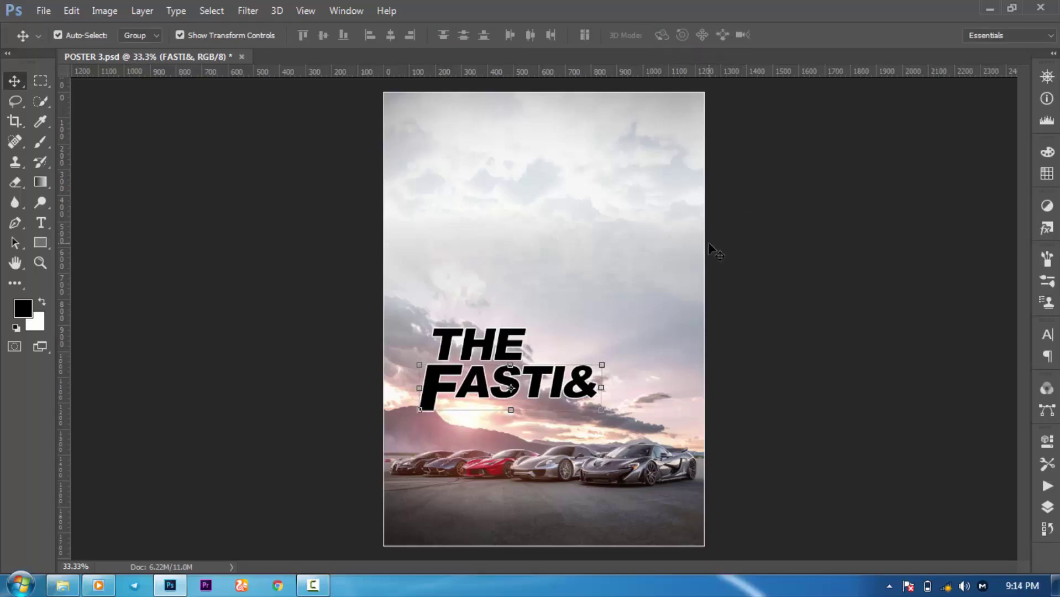
Step: Place a duplicate of "FASTI&" below and to the right of it, and replace the letters after its F with "ERIUS"
drag(545, 374, 583, 424)
key(t)
double_click(639, 431)
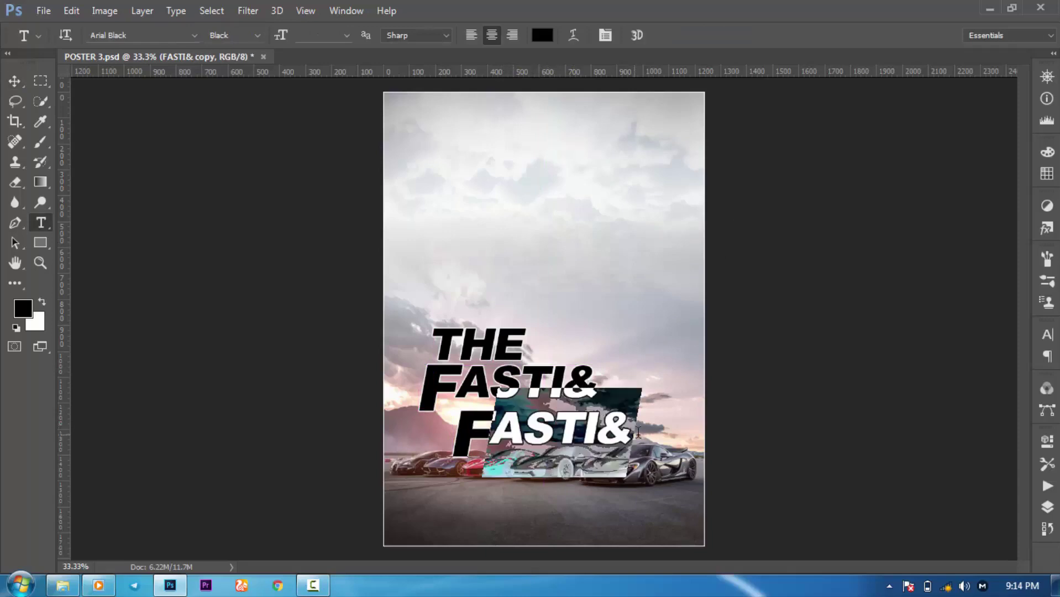
click(639, 431)
key(BackSpace)
key(BackSpace)
key(BackSpace)
key(BackSpace)
key(BackSpace)
text(ERIUS)
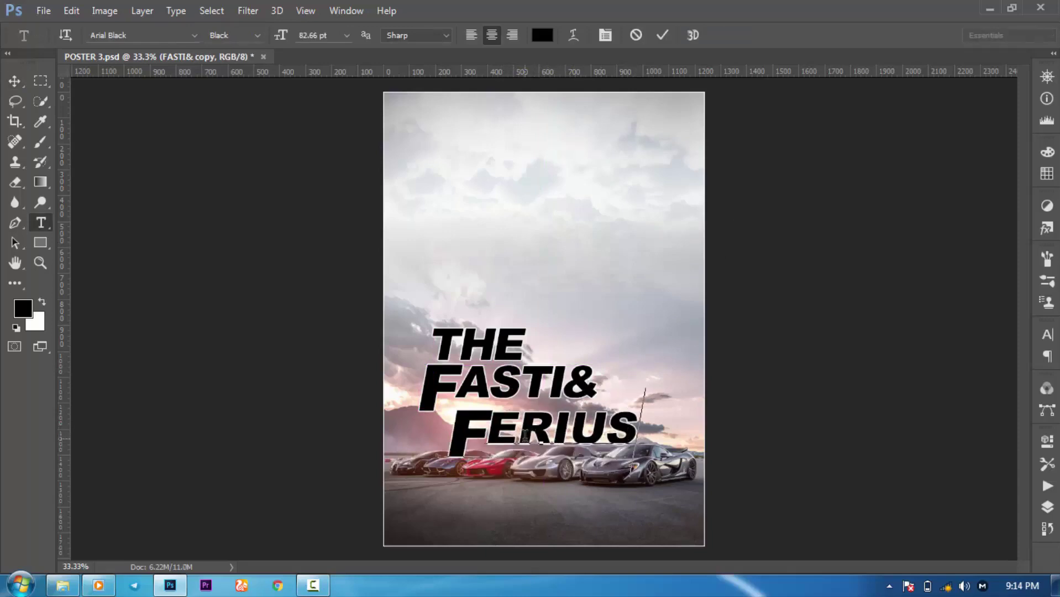
Step: Replace the large F of the third title line with "S" so it reads "SERIUS", and commit the text
drag(487, 431, 461, 432)
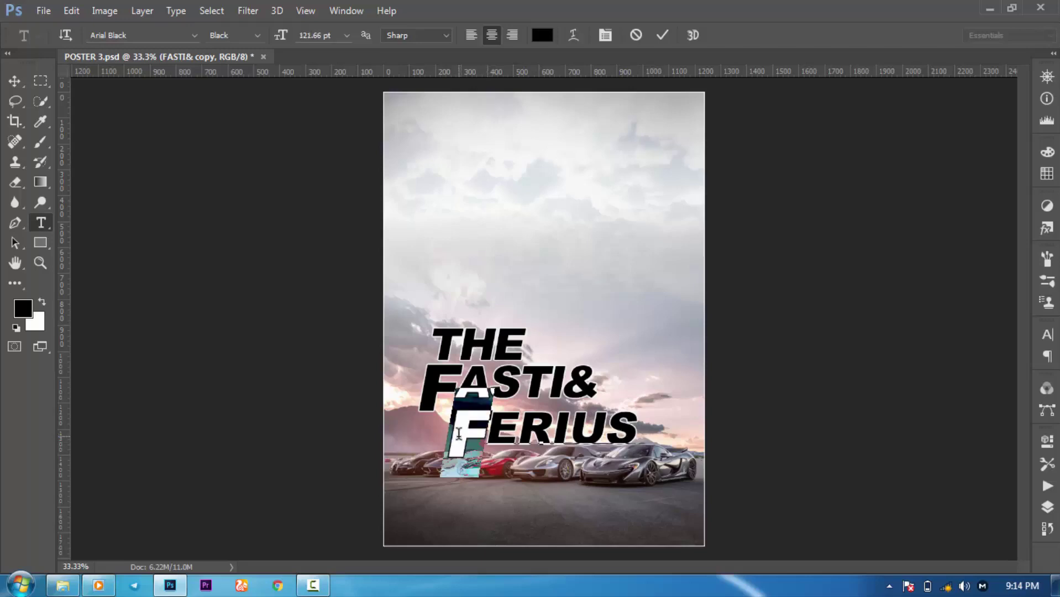
text(S)
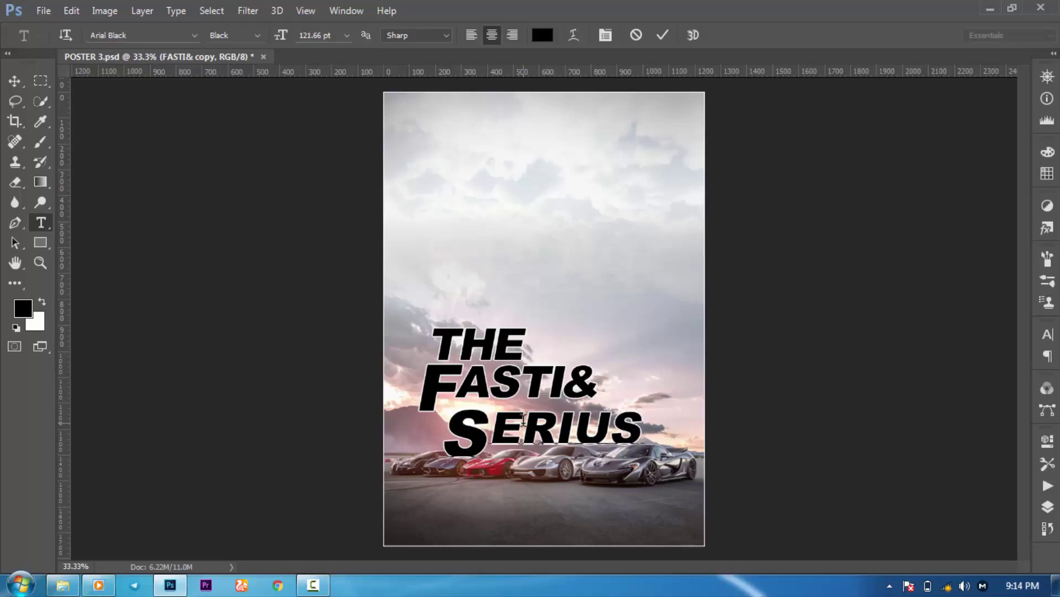
click(663, 38)
Step: Nudge "SERIUS" up close beneath "FASTI&" and fine-tune its horizontal position
key(v)
key(shift+Up)
key(shift+Up)
key(shift+Up)
key(shift+Right)
key(shift+Up)
key(shift+Up)
key(shift+Up)
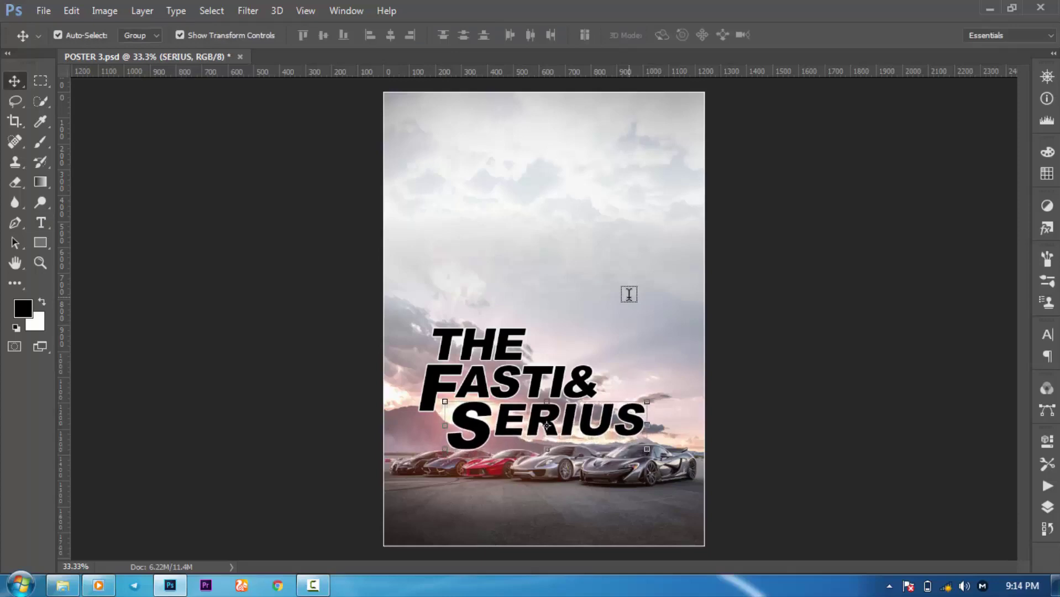
key(shift+Right)
key(shift+Left)
key(shift+Left)
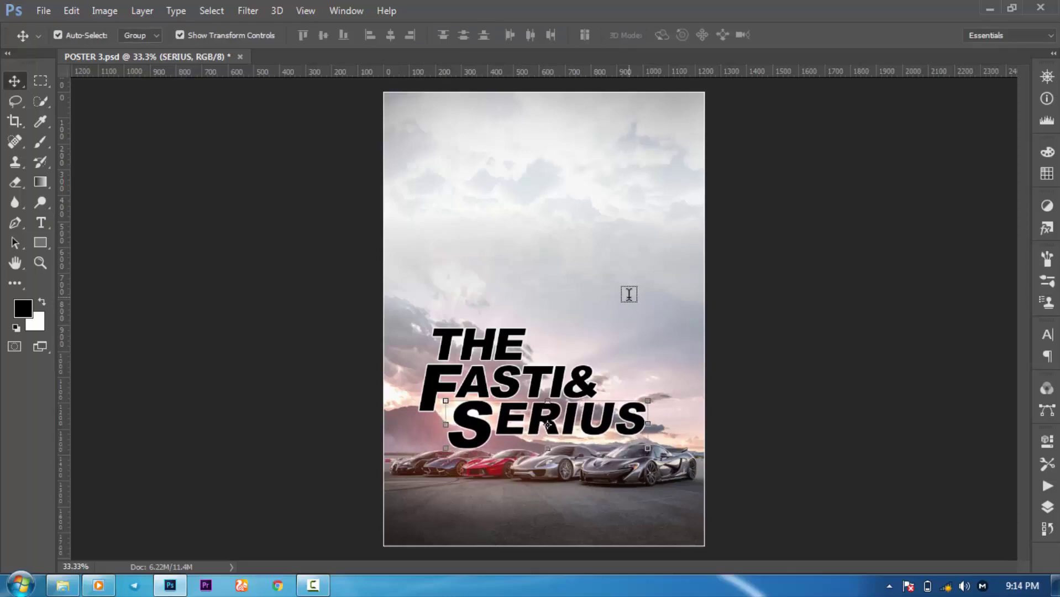
key(t)
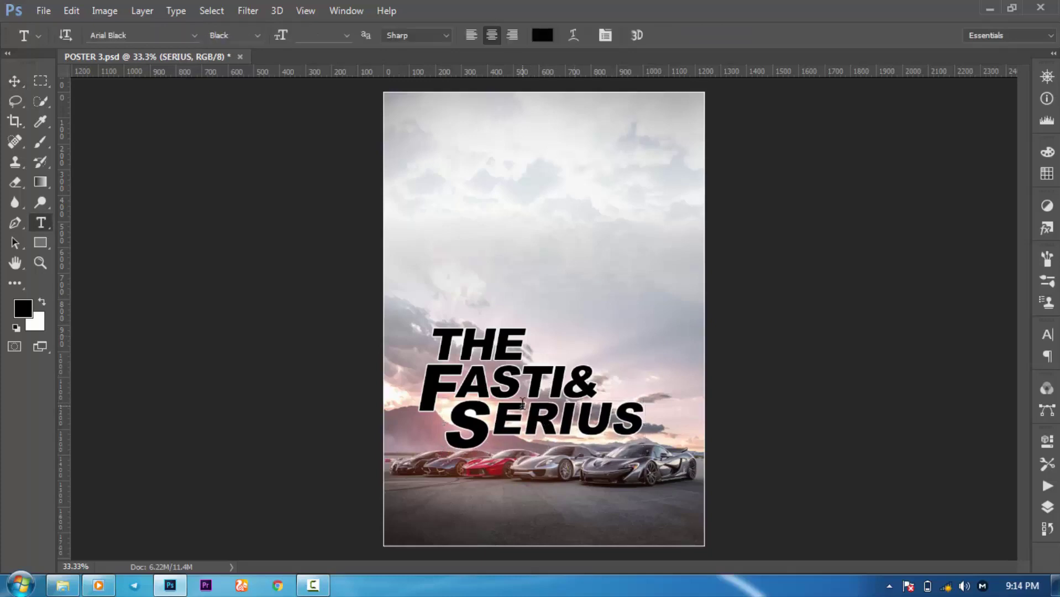
key(v)
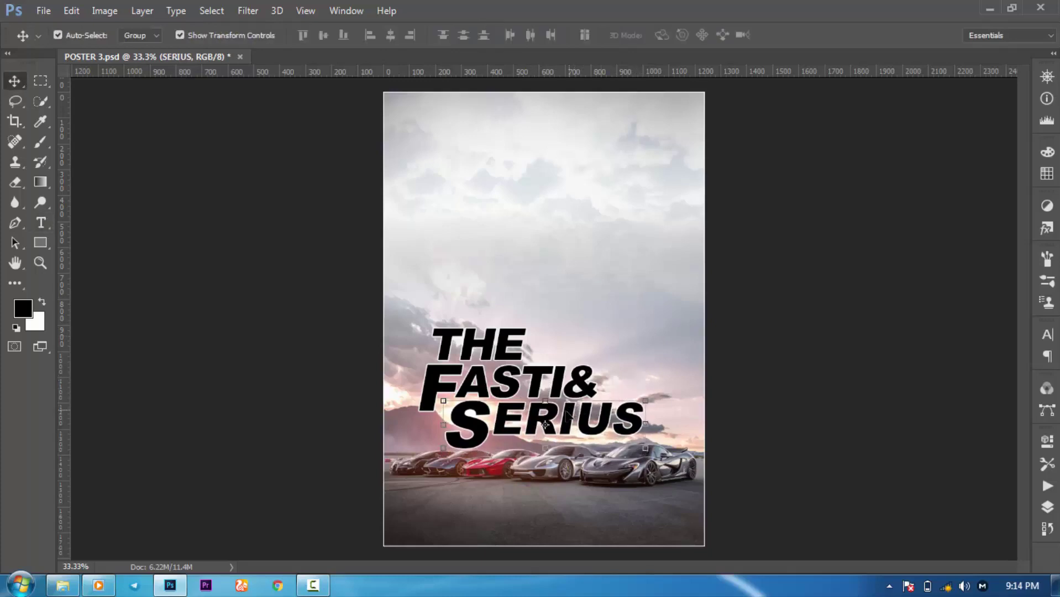
Step: Place a duplicate of "SERIUS" above the title's right end and replace its text with "4"
drag(535, 421, 604, 315)
key(t)
click(612, 311)
key(ctrl+a)
text(4)
click(662, 35)
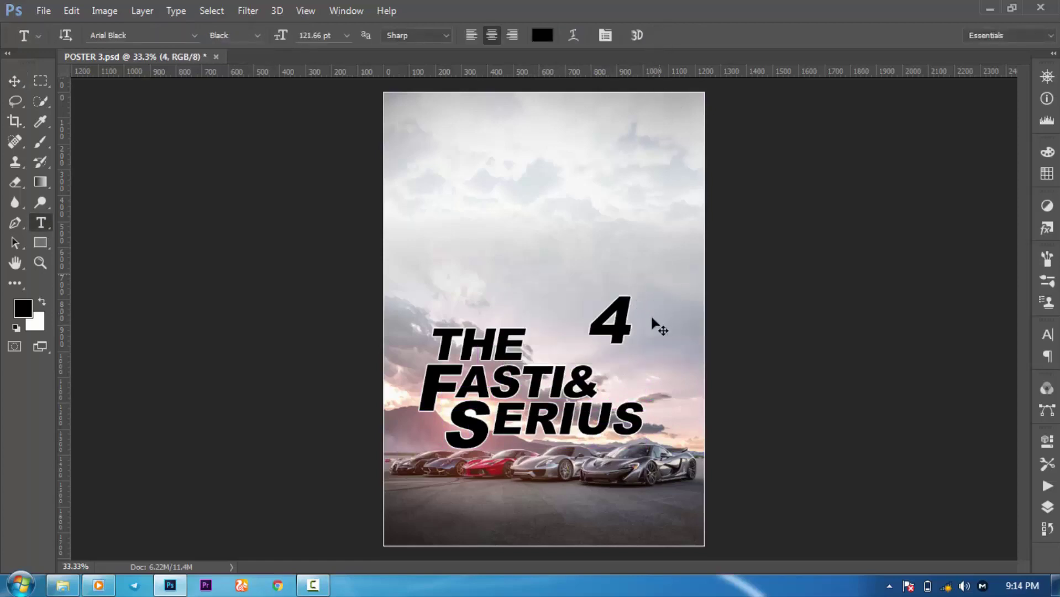
Step: Scale the "4" to 143.81%, position it right of "FASTI&" just above the end of "SERIUS", and apply the transformation
key(ctrl+t)
drag(639, 362, 662, 397)
key(Down)
key(Down)
key(Down)
key(Down)
key(Down)
key(Down)
key(Down)
key(Down)
key(Down)
key(Down)
key(Down)
key(Right)
key(Right)
key(Left)
key(Left)
key(Left)
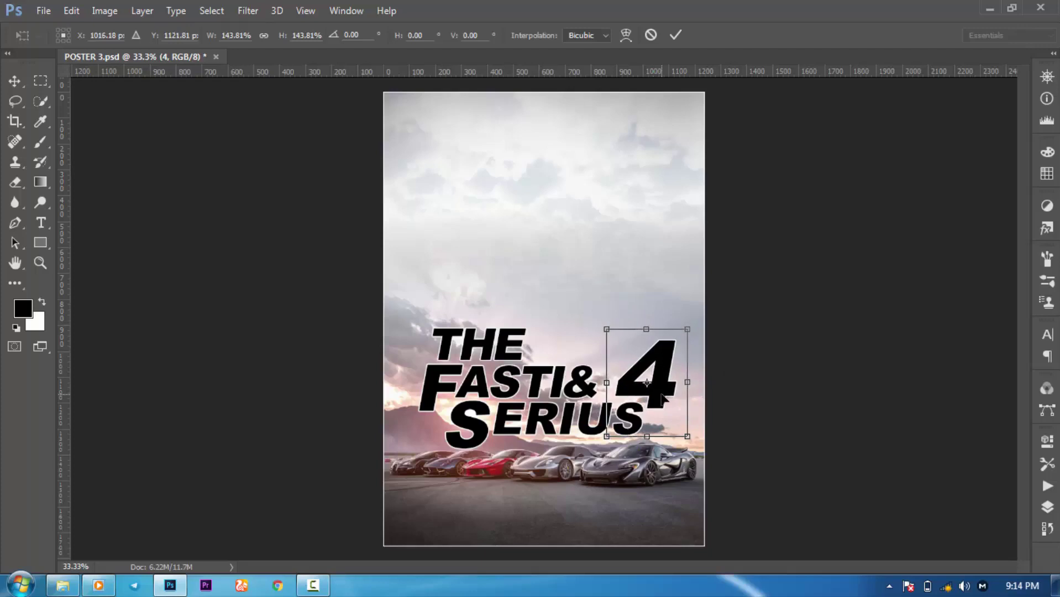
click(675, 36)
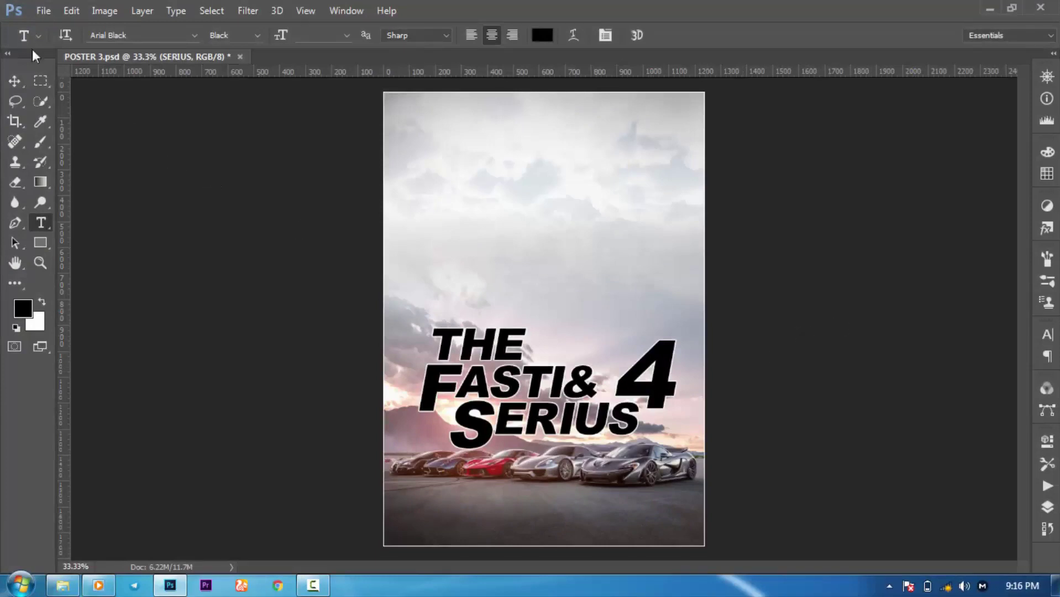
Step: Move the "4" slightly left, closer to the "&"
click(16, 81)
click(660, 353)
drag(661, 353, 656, 354)
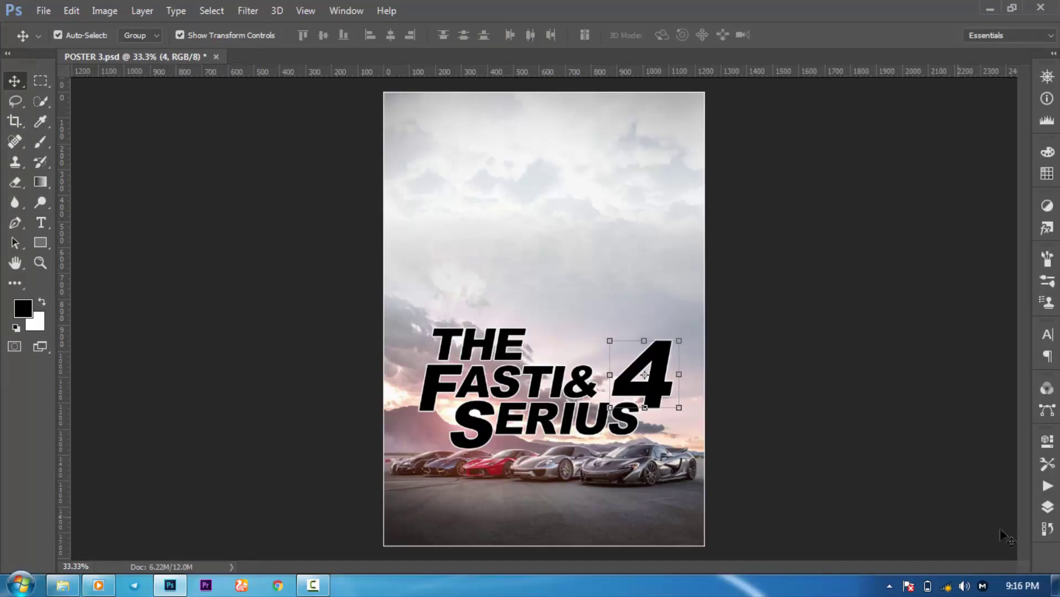
Step: Group the four title text layers, 4, SERIUS, FASTI& and THE, and name the group TEXT
click(1052, 512)
shift+click(957, 392)
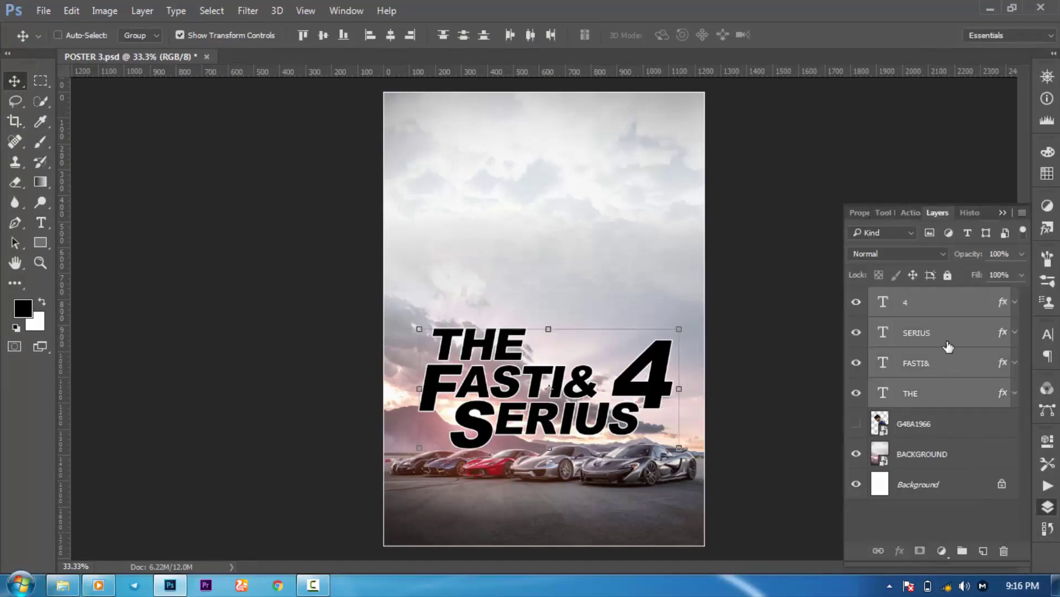
key(ctrl+g)
key(ctrl)
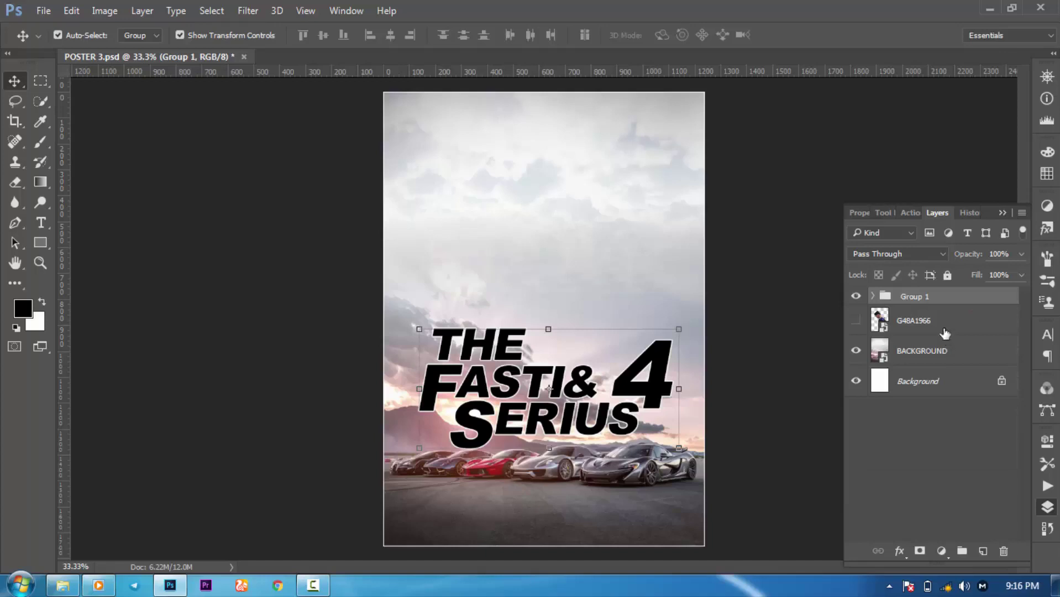
double_click(914, 297)
text(TEXT)
key(Return)
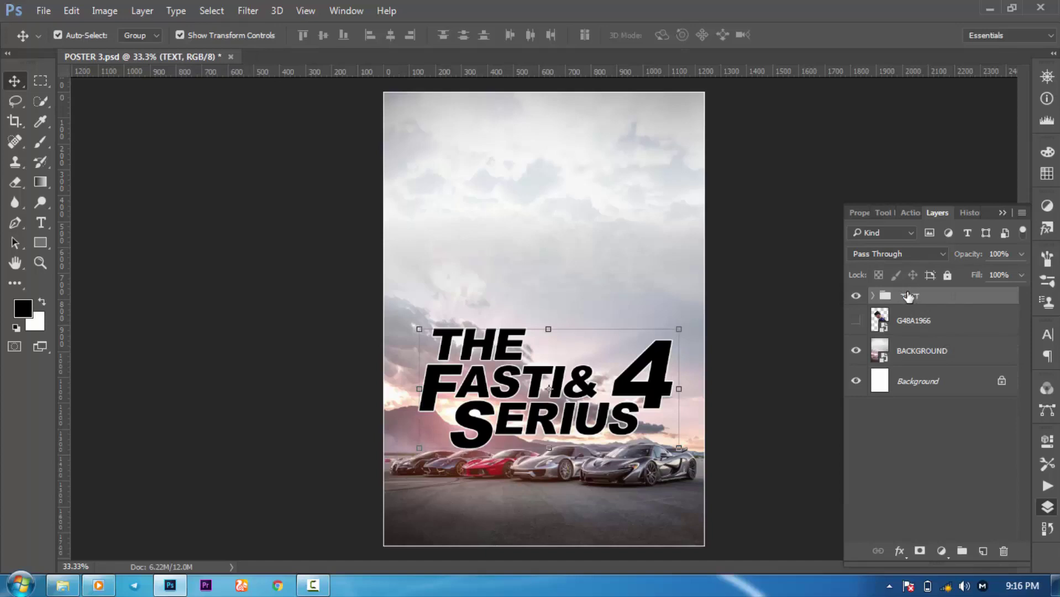
Step: Move the title group up clear of the cars, save the document, and show the cut-out man layer G48A1966
drag(662, 366, 656, 338)
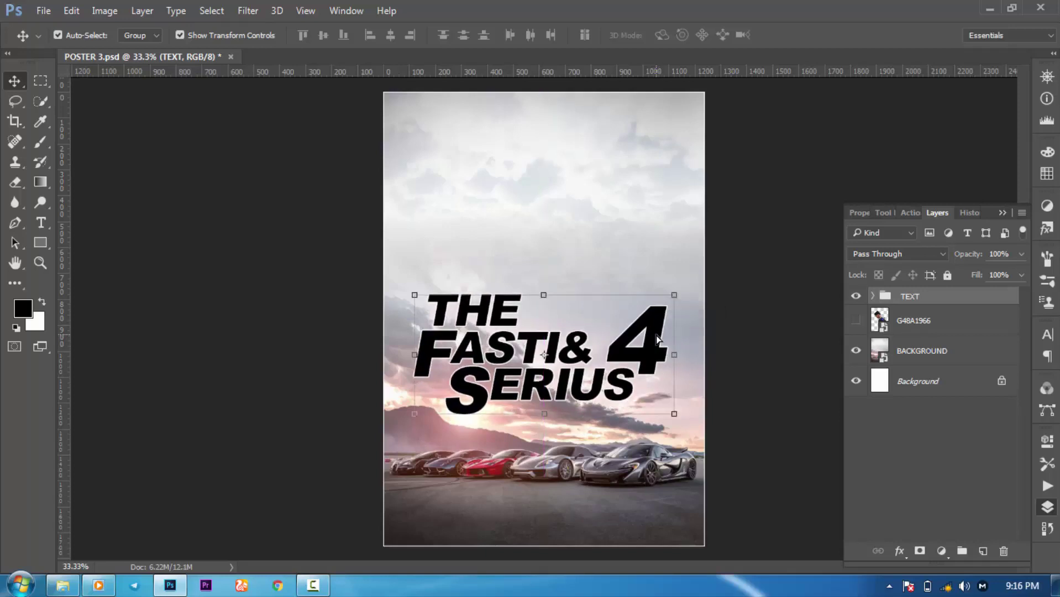
key(ctrl+s)
click(855, 320)
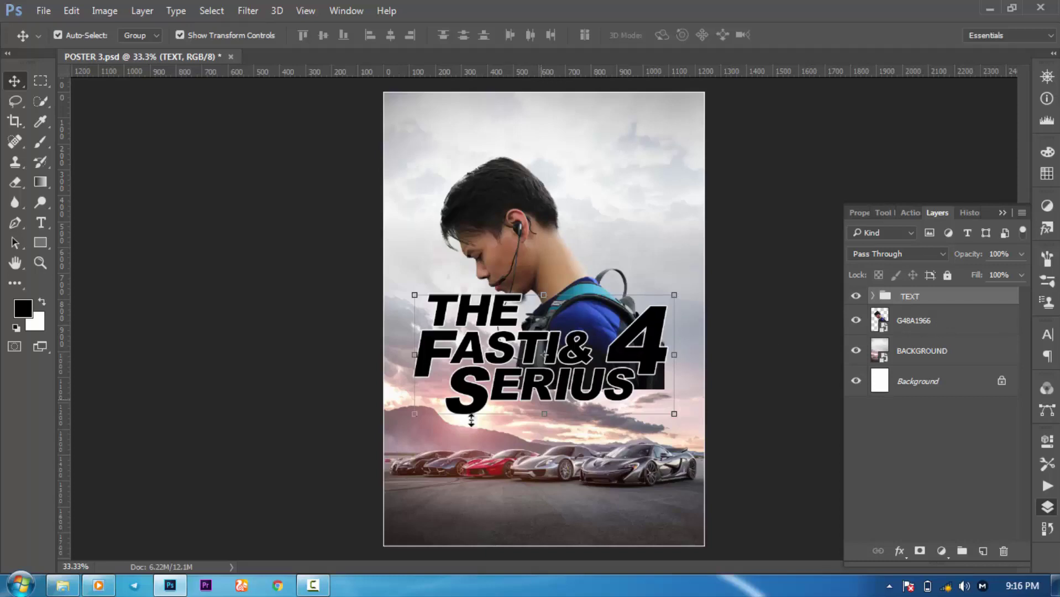
Step: Place the OPTICAL FLARE image from the poster folder above the TEXT group and set its blend mode to Screen
click(64, 587)
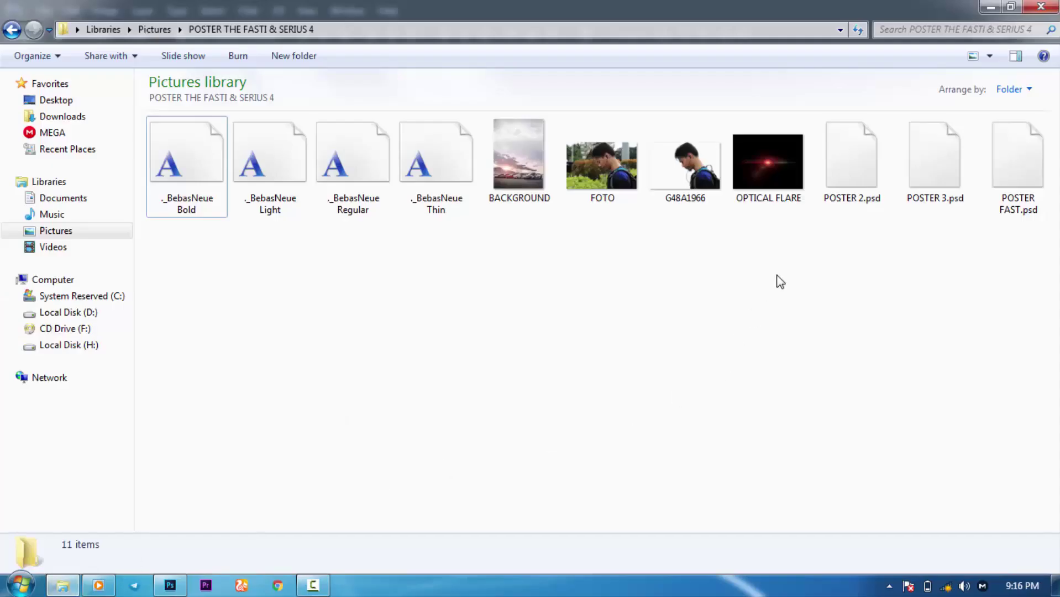
click(778, 162)
drag(775, 163, 435, 384)
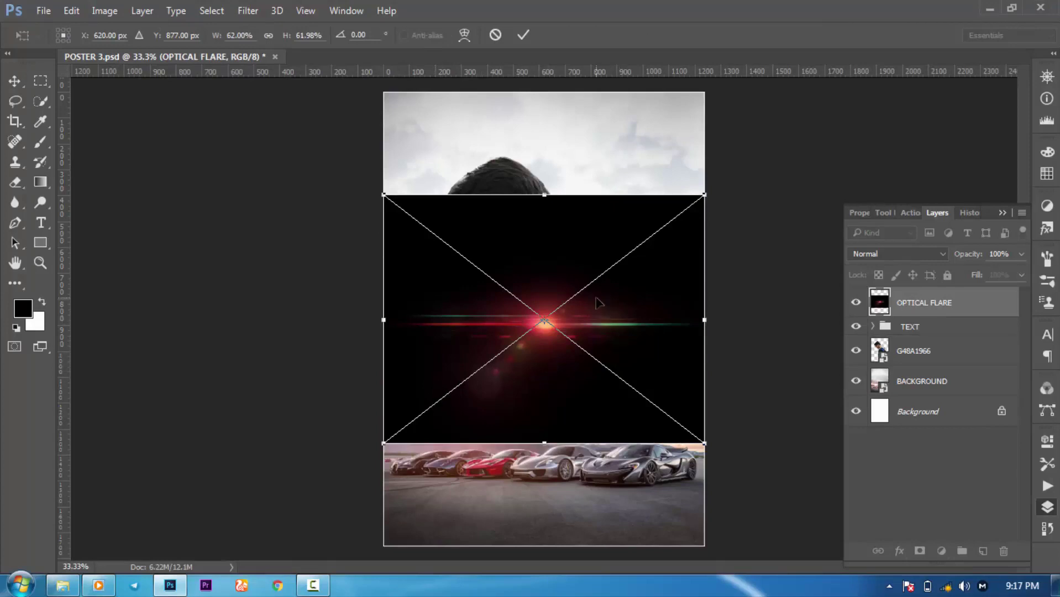
click(521, 36)
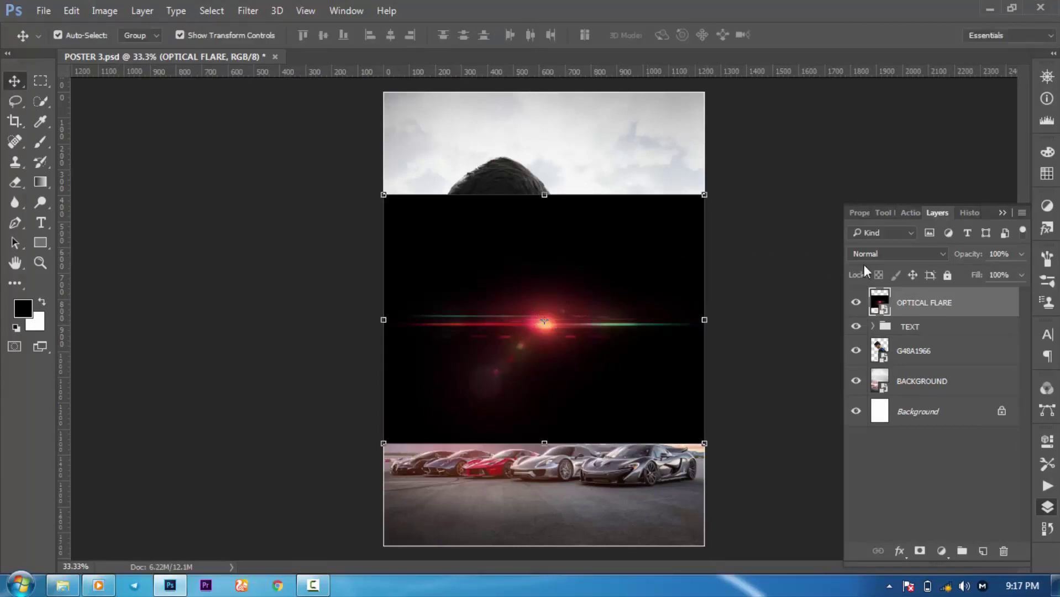
click(897, 255)
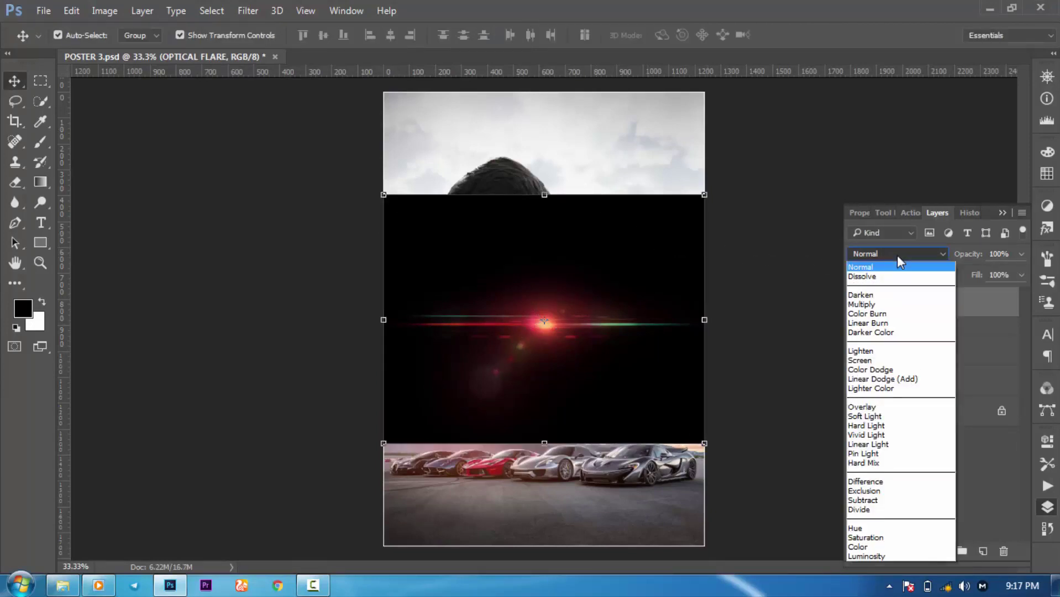
click(874, 360)
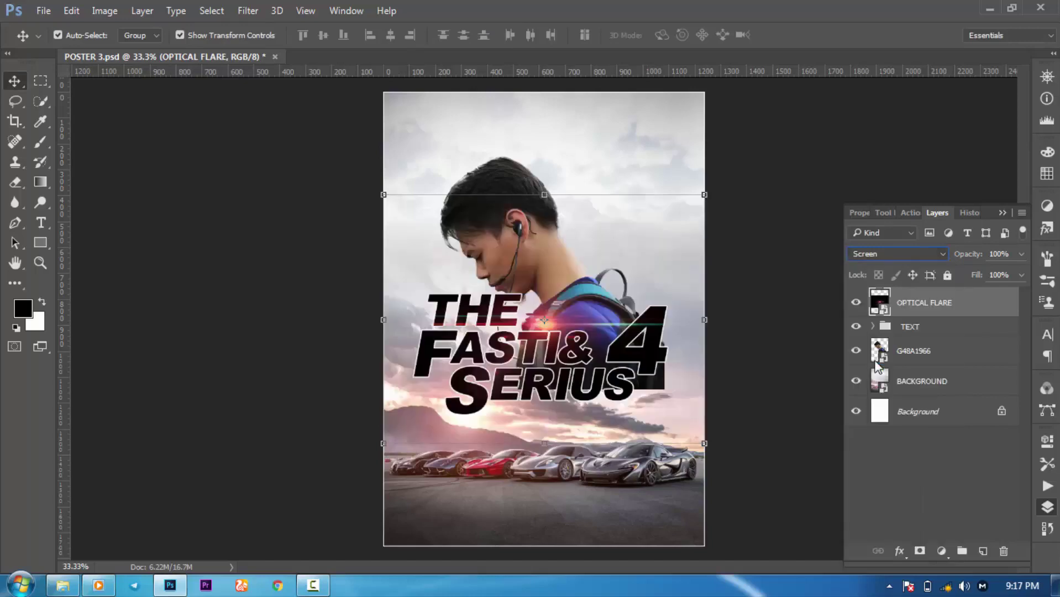
Step: Scale the optical flare to about 53.05% wide by 55.80% high and position it over the large S of SERIUS
click(704, 195)
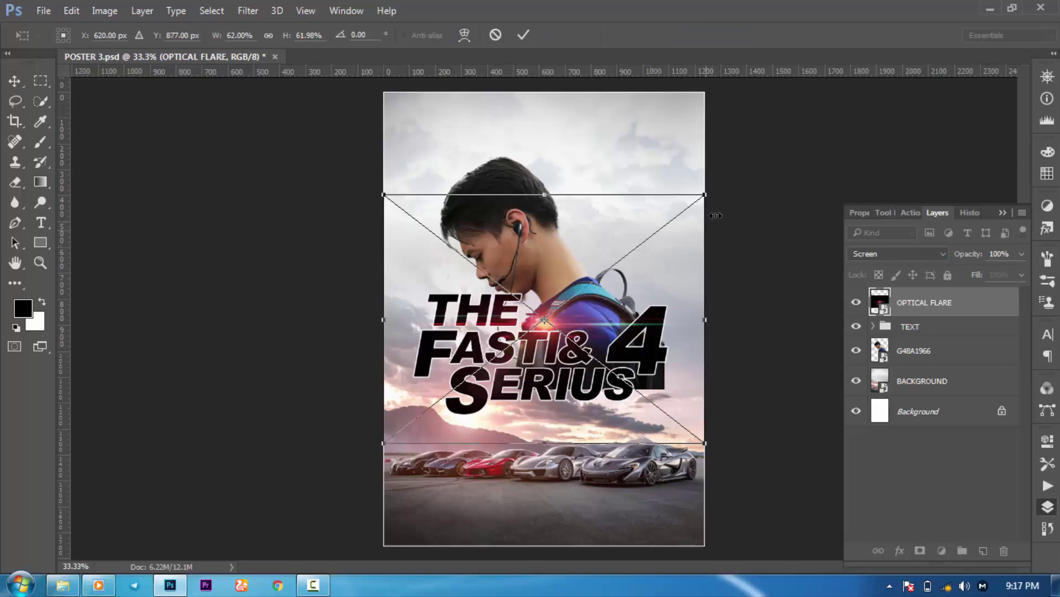
drag(706, 197, 667, 232)
drag(622, 269, 591, 299)
drag(575, 337, 544, 361)
drag(462, 281, 462, 271)
key(Down)
key(Down)
key(Down)
key(Down)
key(Down)
key(Down)
key(Down)
key(Down)
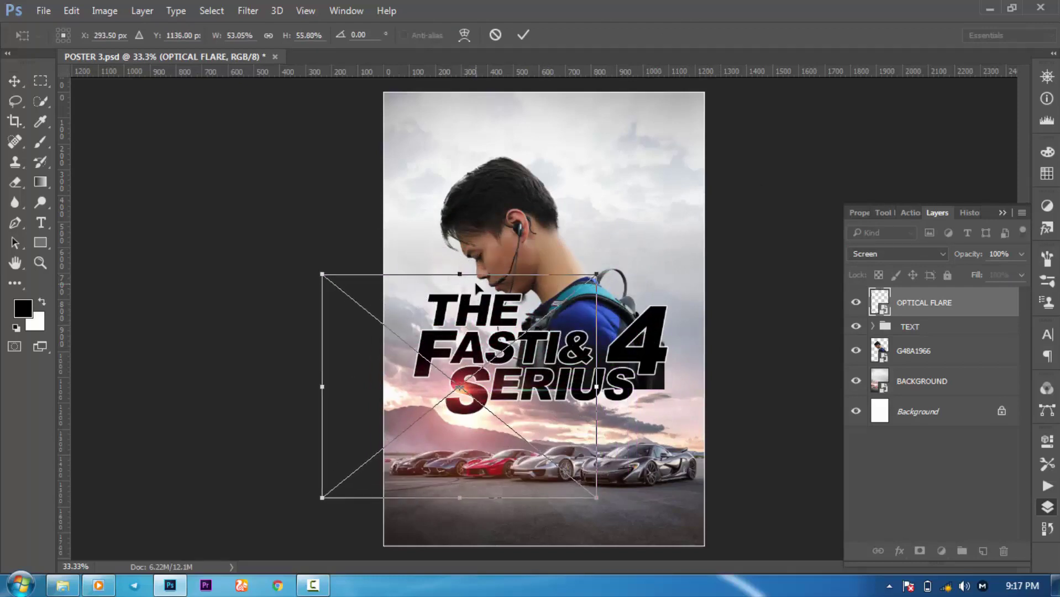
key(Return)
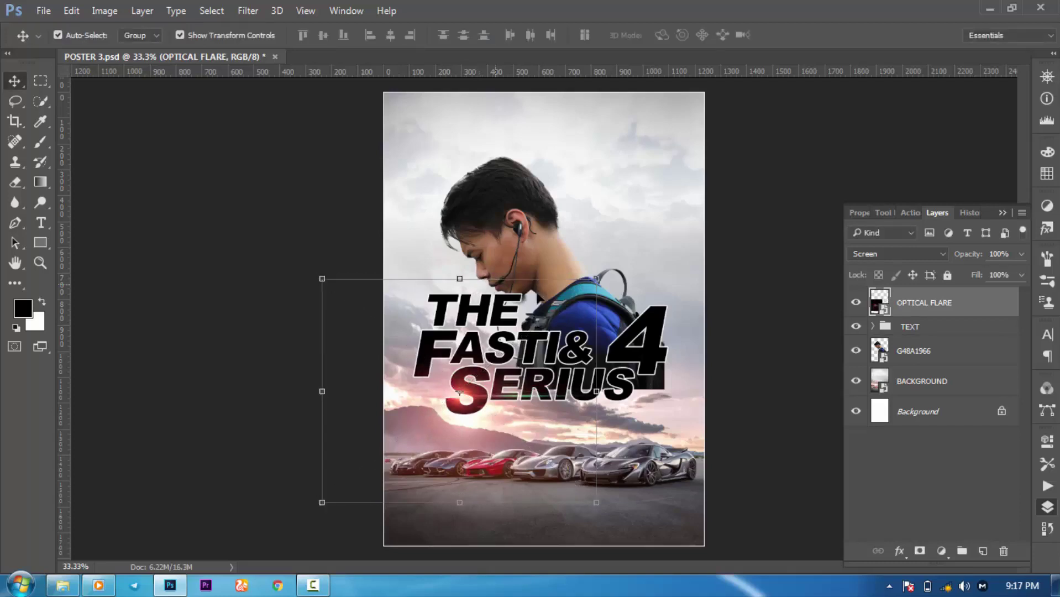
Step: Move the cut-out man on G48A1966 up above the title, rotate him 2.81°, and apply the transformation
click(948, 356)
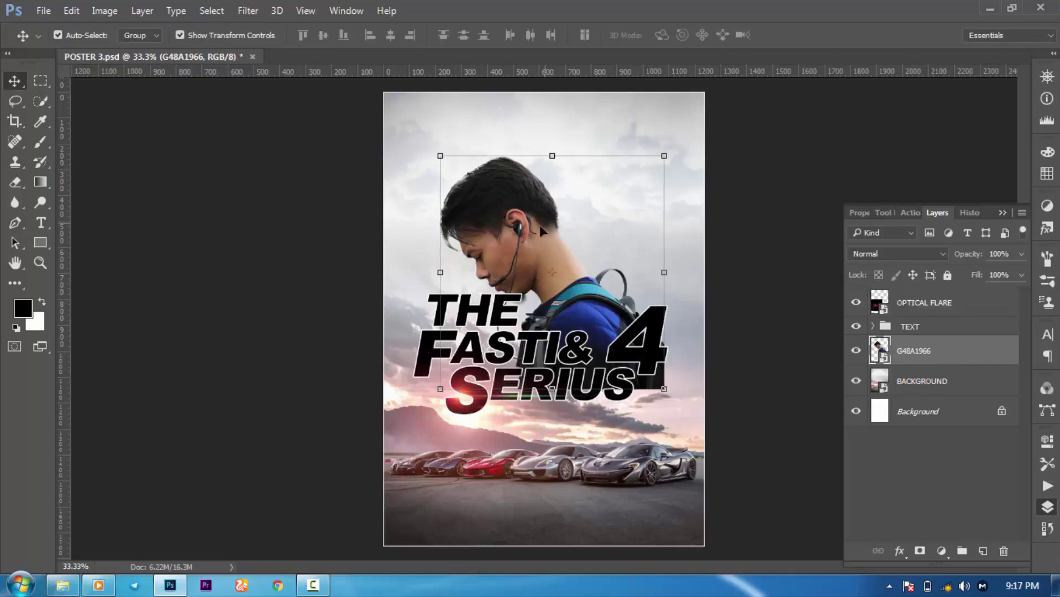
drag(523, 235, 516, 210)
key(ctrl+t)
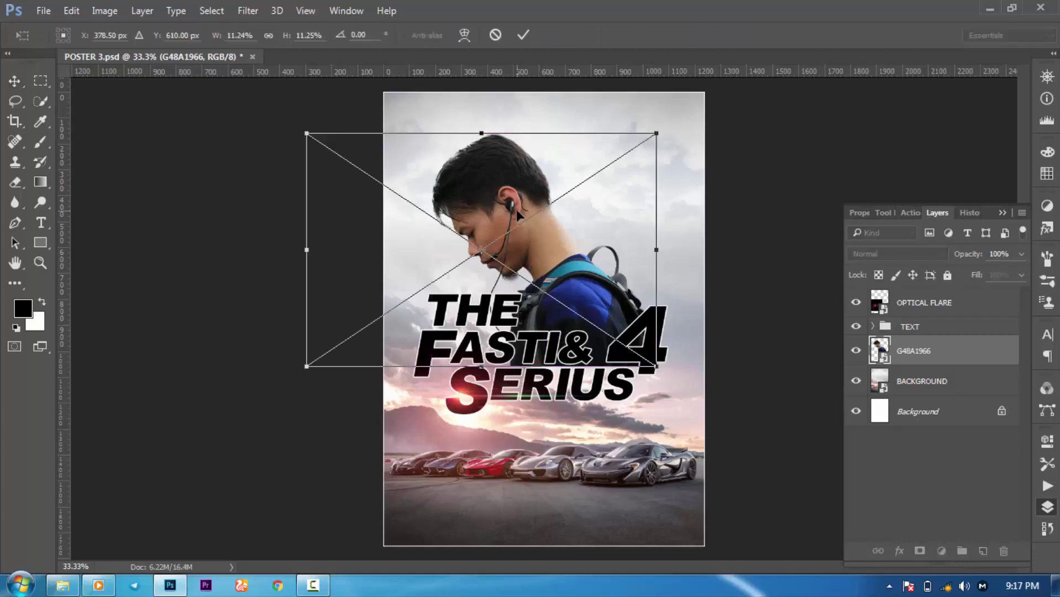
drag(697, 145, 709, 154)
drag(576, 193, 578, 191)
key(Left)
key(Left)
key(Left)
key(Left)
key(Left)
key(Left)
key(Left)
key(Left)
key(Left)
key(Left)
key(Left)
key(Left)
key(Left)
key(Left)
key(Left)
key(Left)
key(Left)
key(Left)
key(Left)
key(Left)
key(Left)
key(Left)
key(Left)
key(Left)
key(Left)
key(Left)
key(Left)
key(Left)
key(Left)
key(Left)
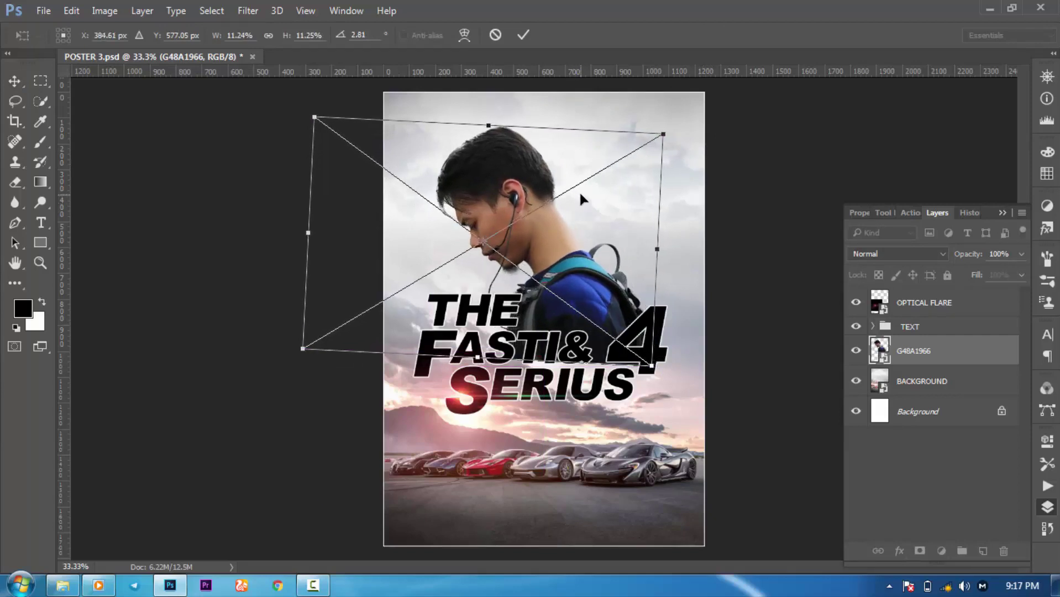
key(Return)
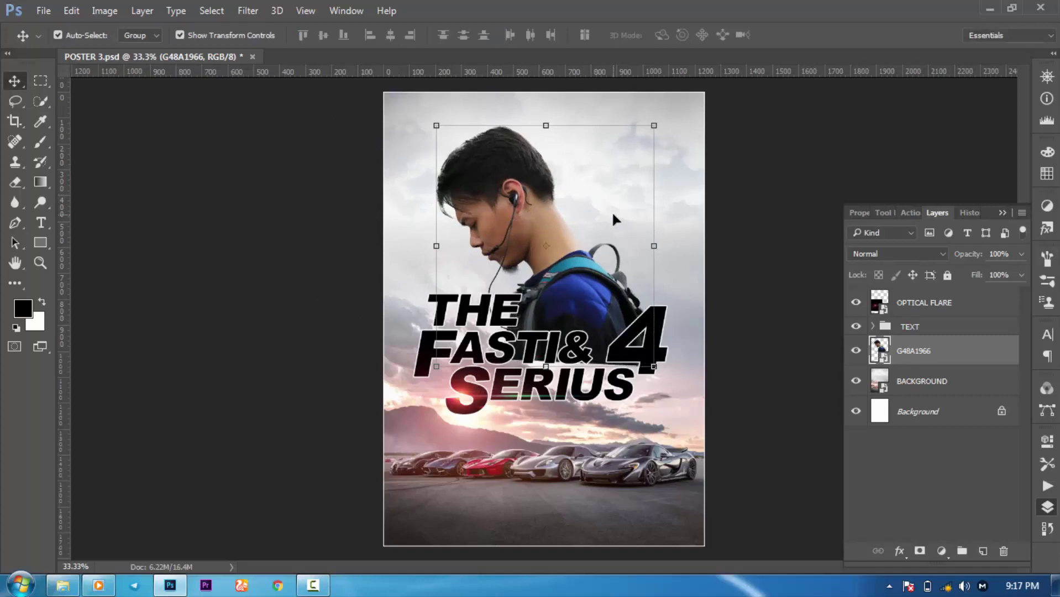
Step: Nudge the cut-out man slightly down and to the right
click(750, 234)
click(918, 351)
key(shift+Down)
key(shift+Down)
key(shift+Right)
key(shift+Right)
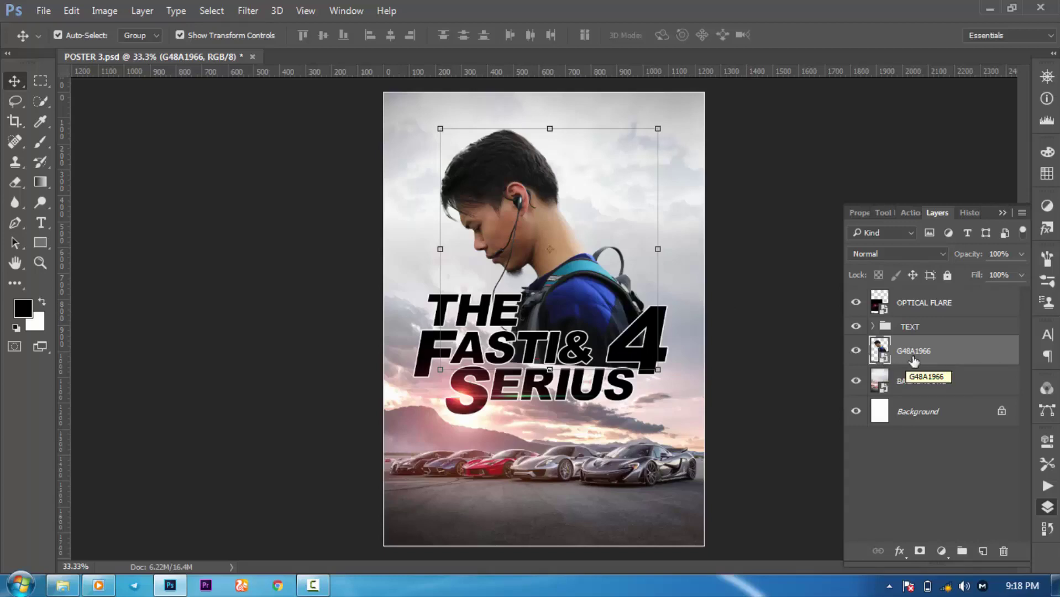
Step: Rasterize the G48A1966 layer and fade the man's lower edge behind the title with a soft 250 px Eraser
right_click(971, 353)
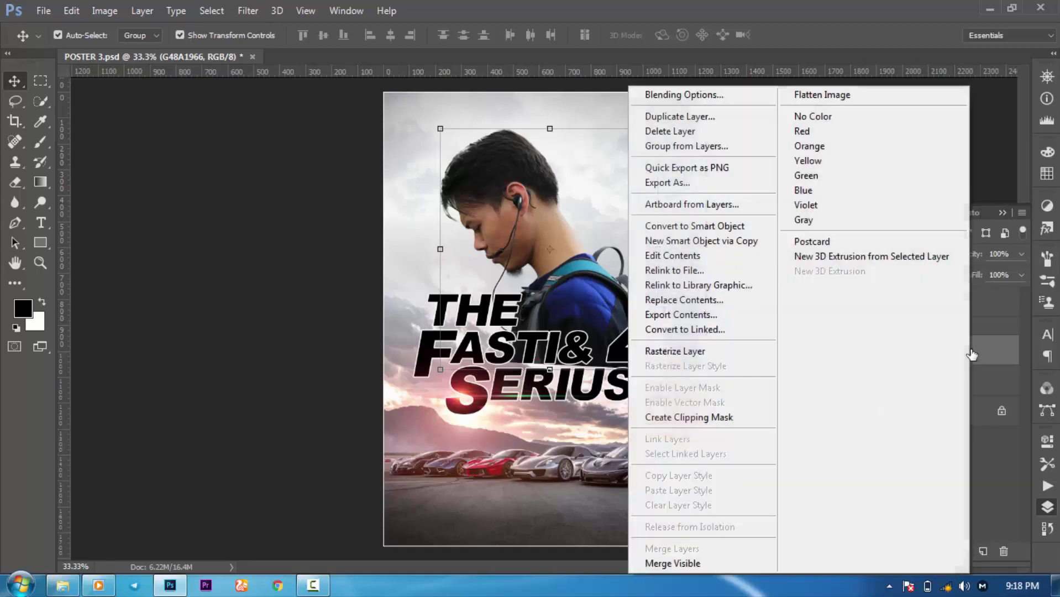
click(755, 357)
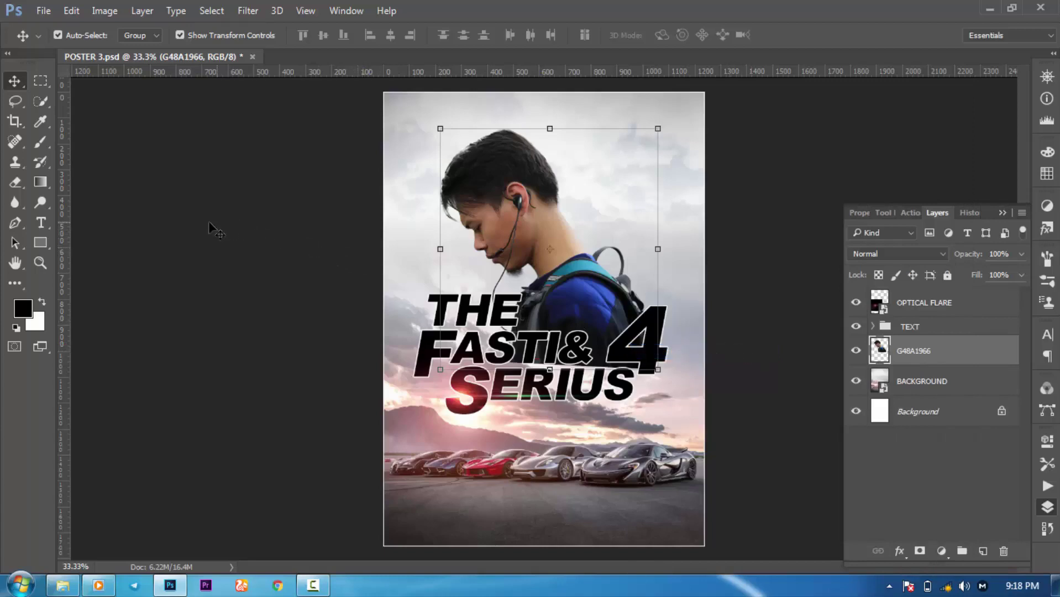
click(18, 178)
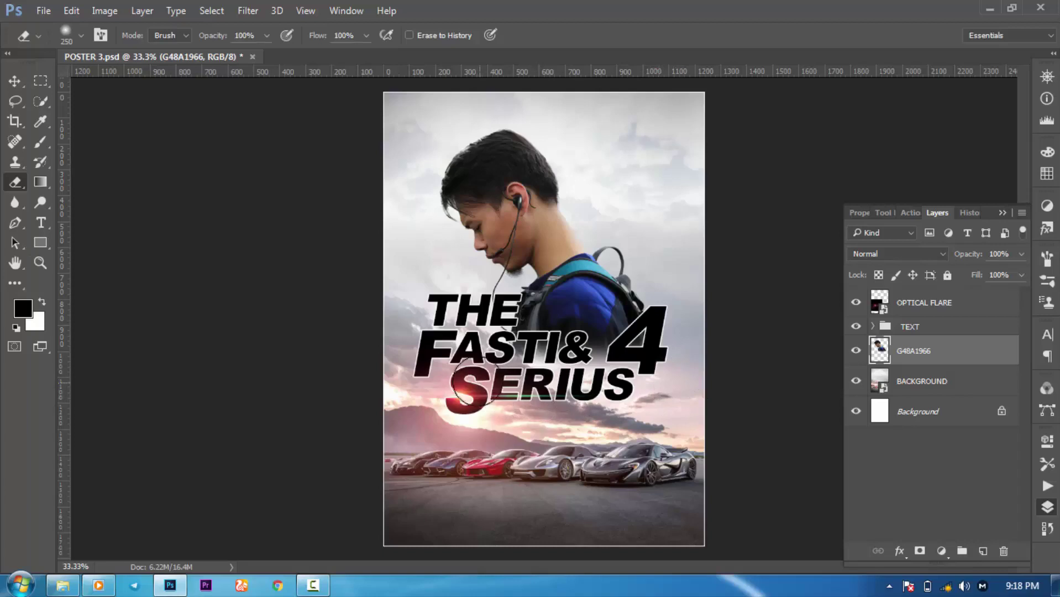
click(15, 81)
click(236, 168)
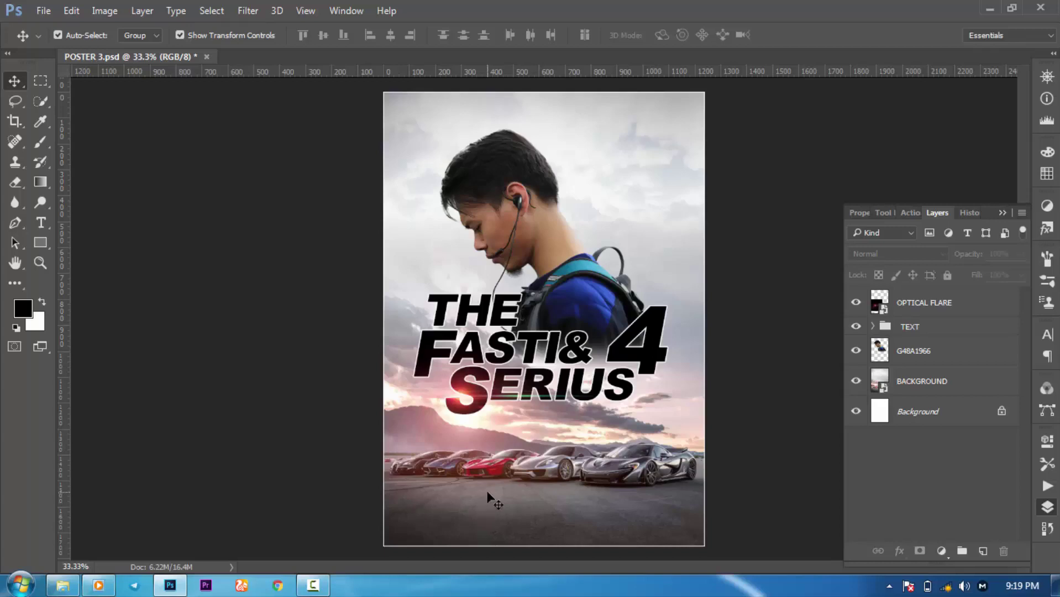
Step: Start a new text line on the dark ground below the cars
click(41, 223)
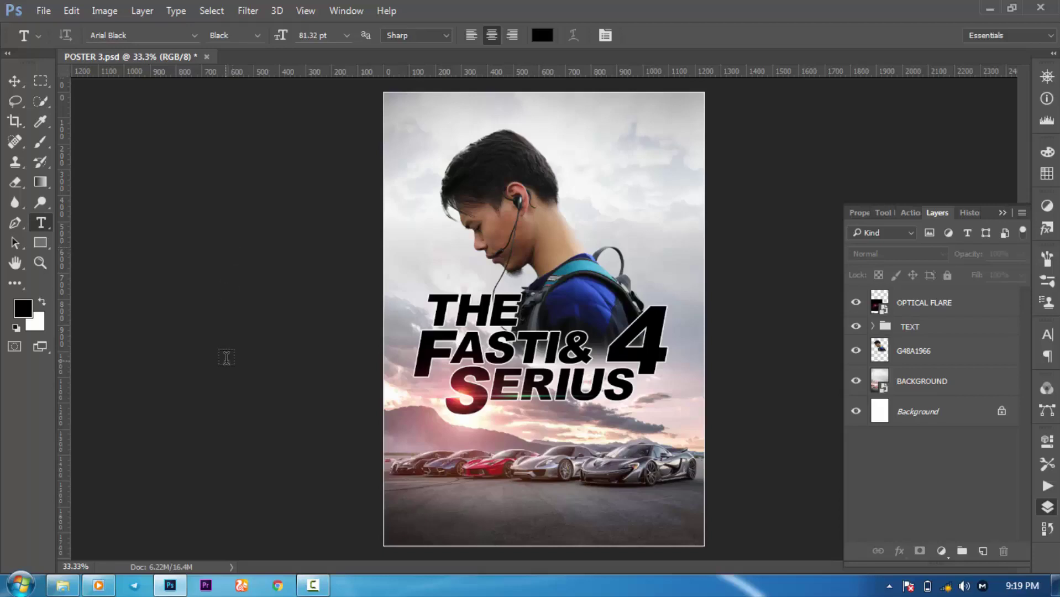
click(63, 585)
click(535, 519)
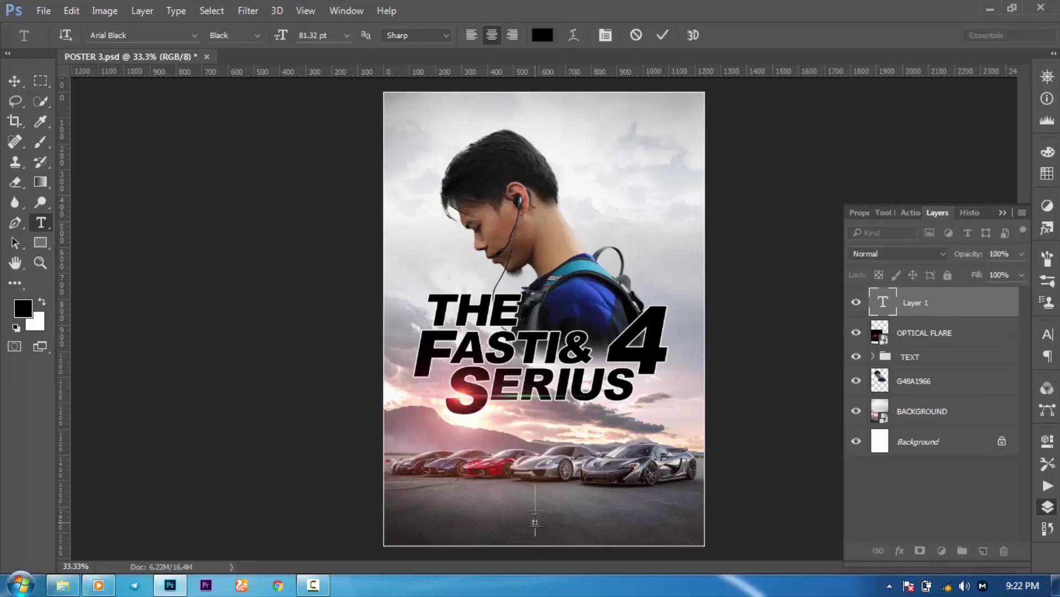
text(THE)
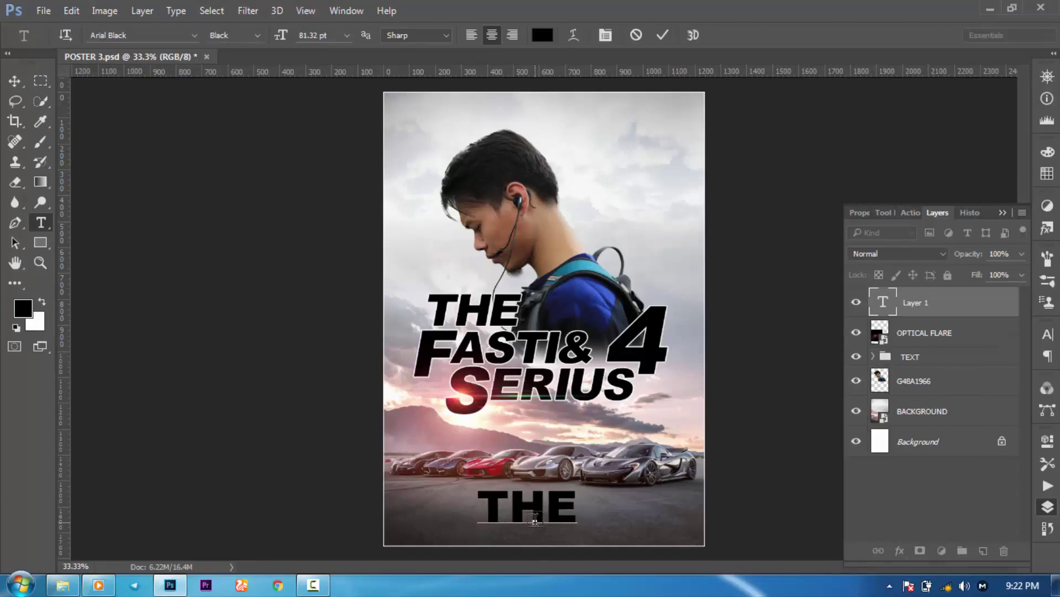
key(BackSpace)
key(BackSpace)
key(BackSpace)
key(BackSpace)
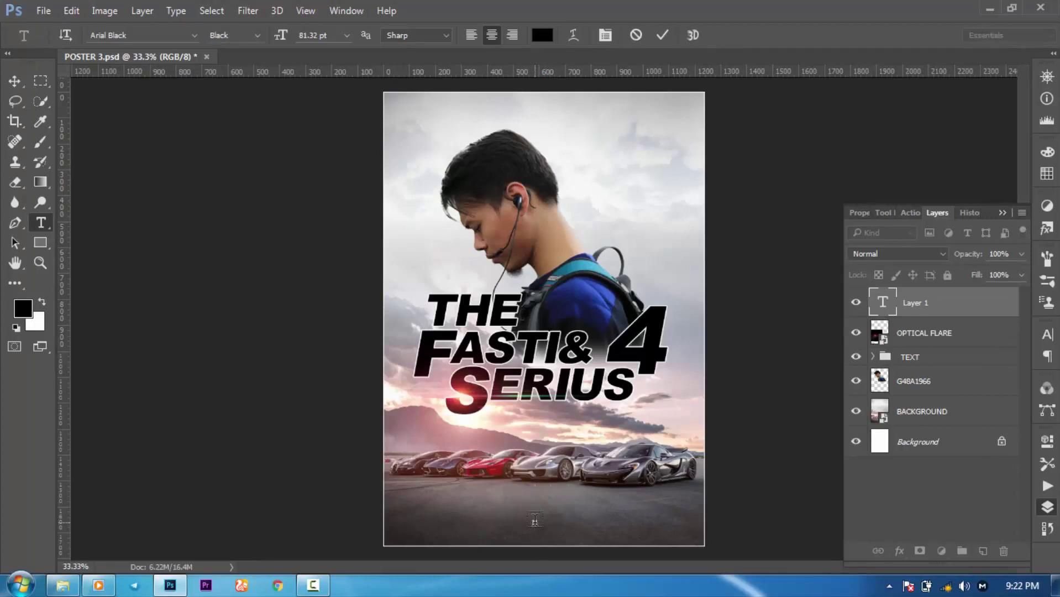
Step: Enter the tagline "PASTI ADA YANG SERIUS" and set its font to Bebas Neue Book
text(PASTI)
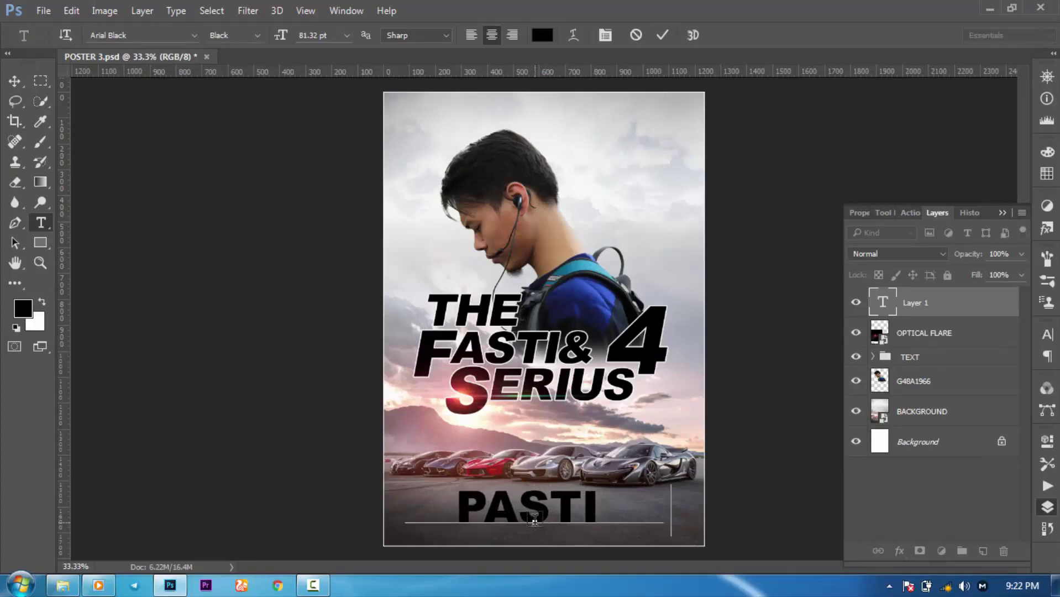
text( ADA YANG SERIUS)
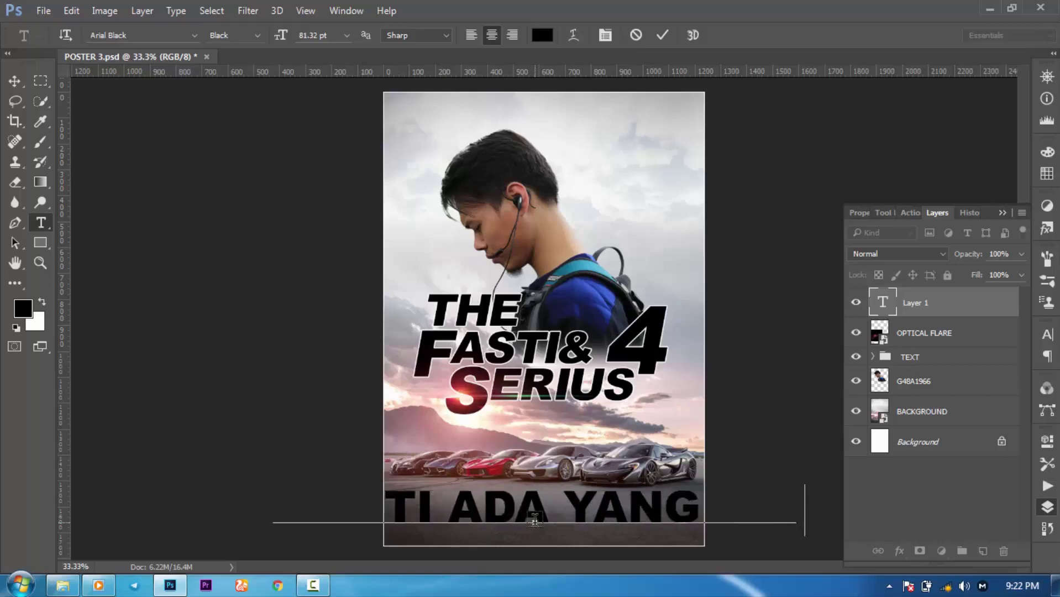
key(ctrl+a)
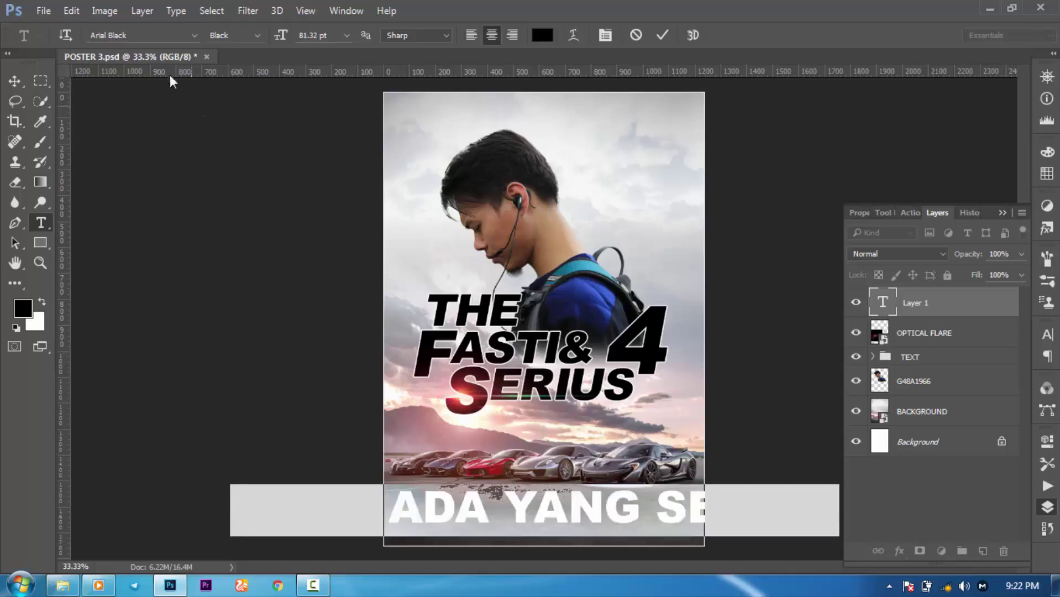
click(156, 34)
text(BEBAS)
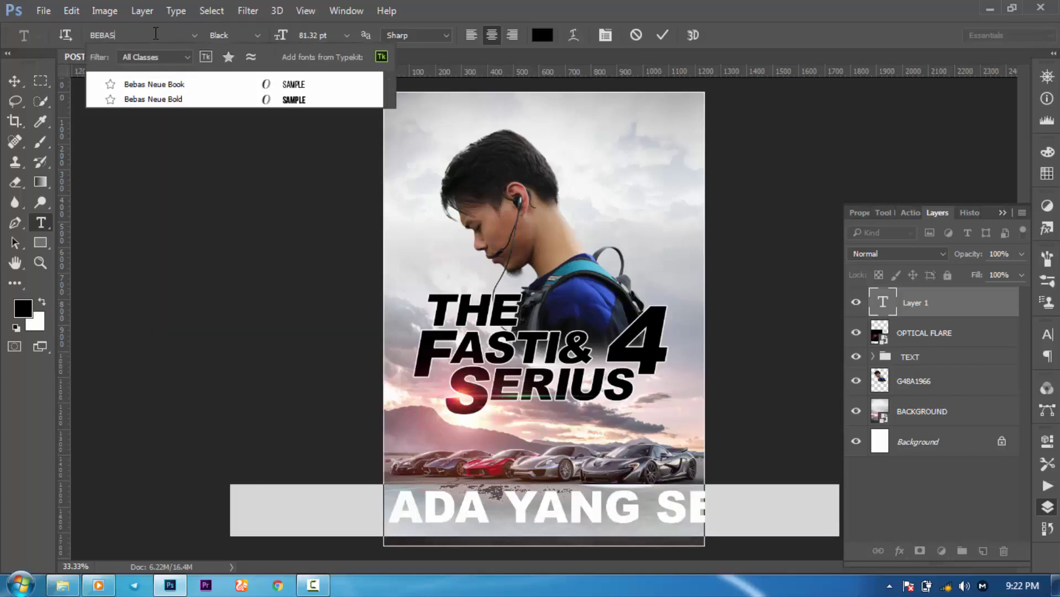
click(220, 87)
Step: Change the tagline's text color to white
click(545, 36)
click(424, 141)
click(334, 133)
click(667, 133)
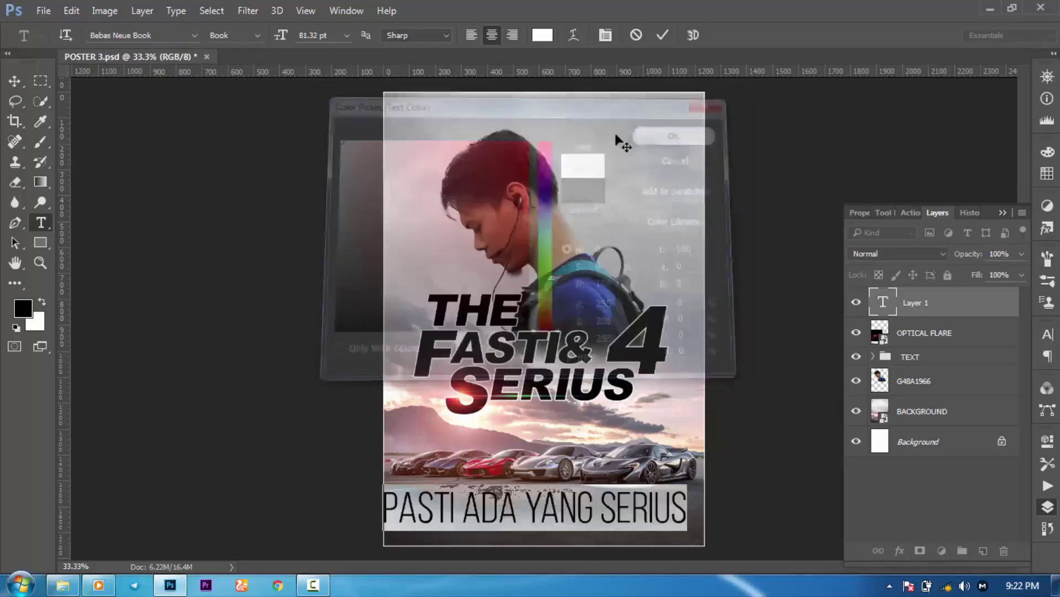
Step: Set the tagline's tracking to 180 and its font size to 16.32 pt, and commit the text
drag(281, 35, 237, 50)
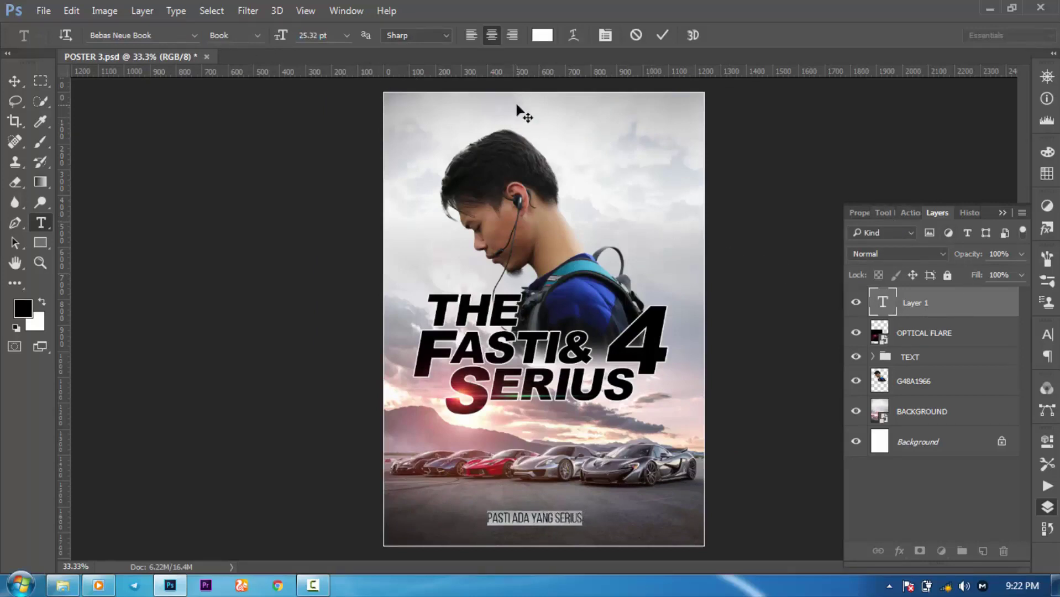
click(1046, 335)
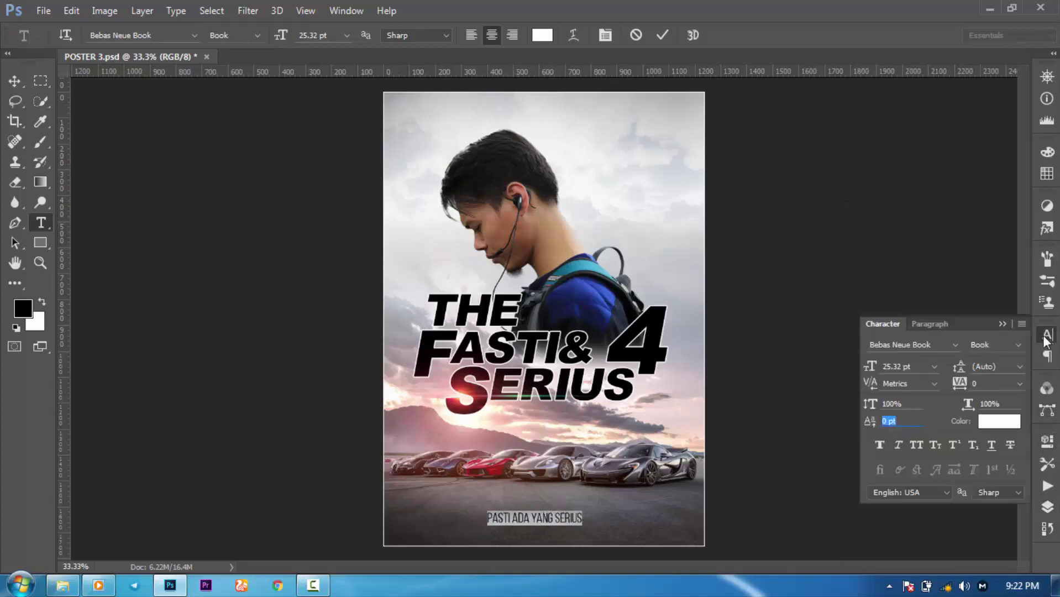
drag(959, 384, 964, 387)
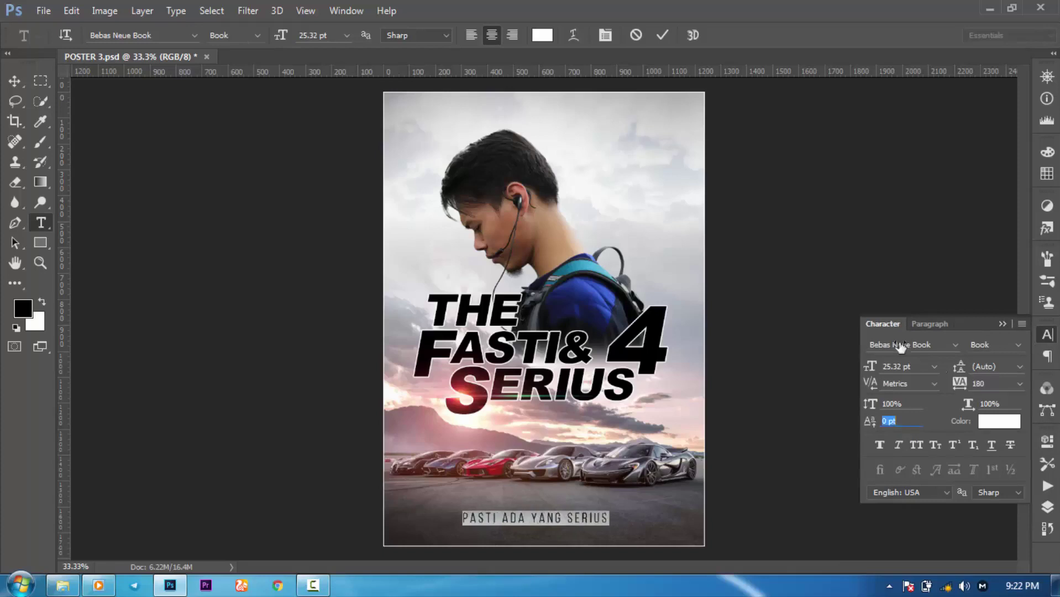
drag(277, 44, 268, 45)
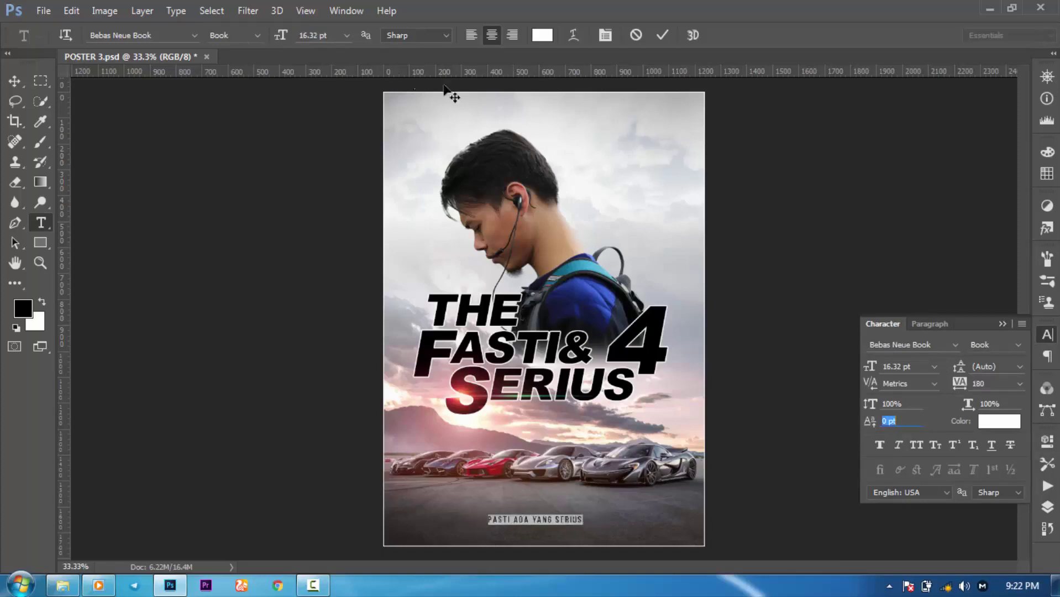
click(662, 35)
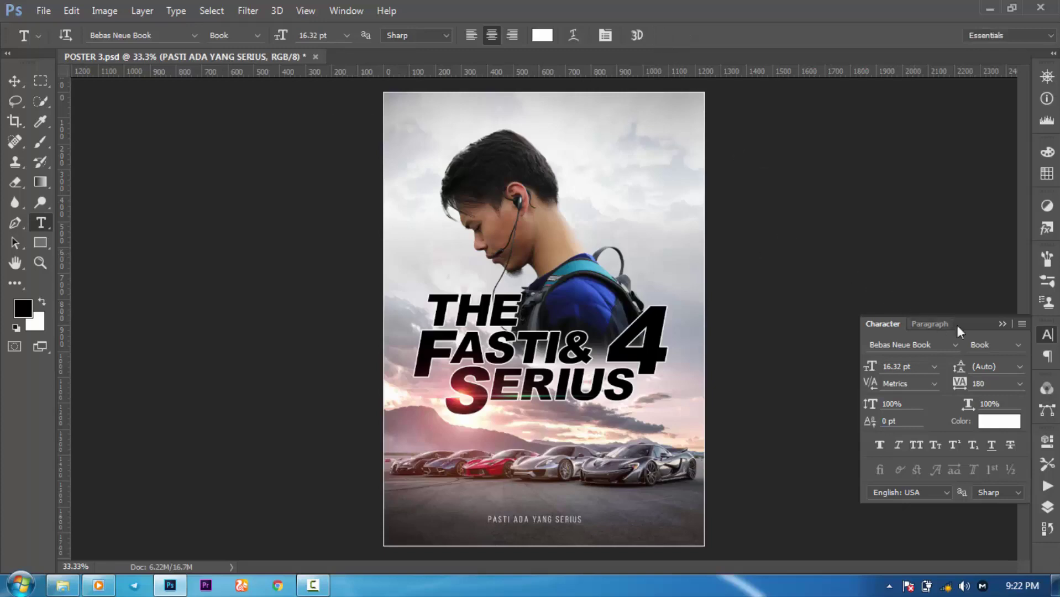
click(1002, 324)
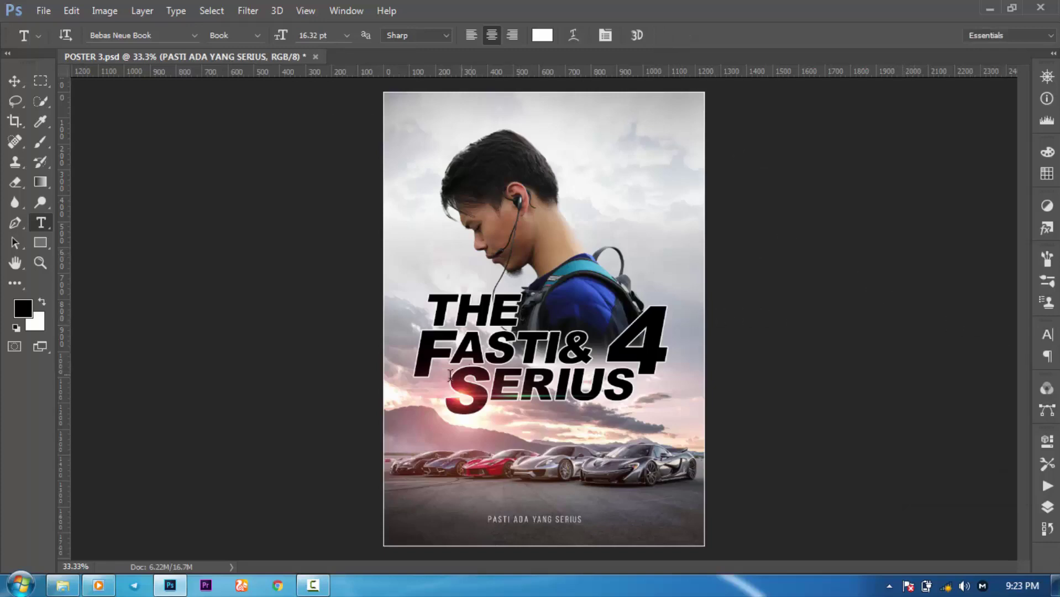
click(14, 81)
click(332, 304)
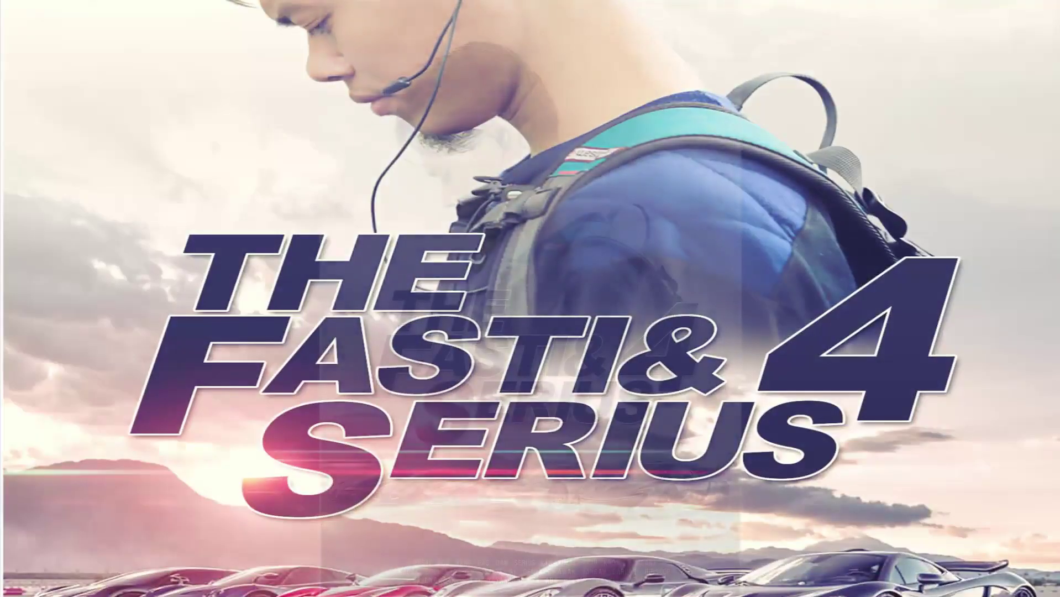